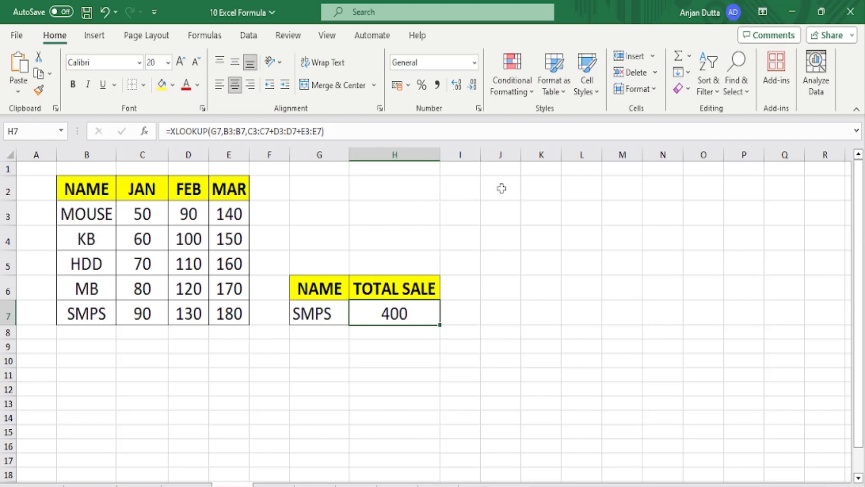
# - Examine the sales table in B2:E7, covering the product names and the JAN, FEB and MAR columns
pyautogui.moveTo(82, 183); pyautogui.dragTo(226, 315)
pyautogui.moveTo(96, 209); pyautogui.dragTo(91, 309)
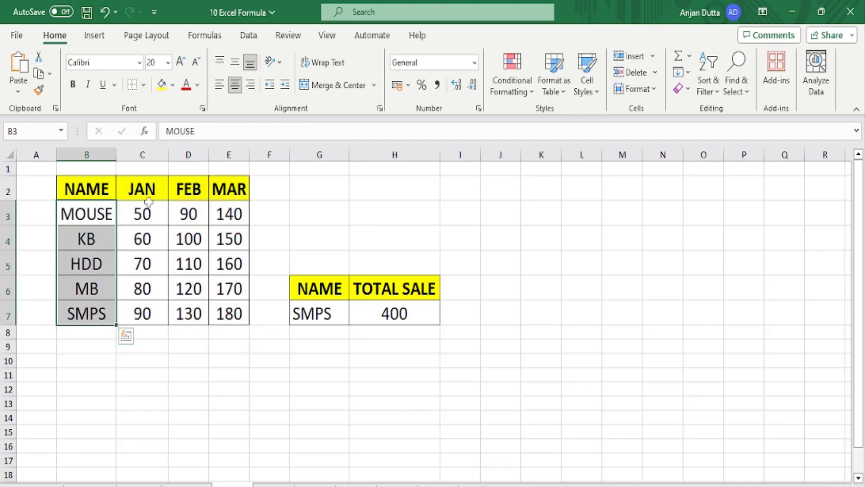
pyautogui.moveTo(148, 209); pyautogui.dragTo(148, 308)
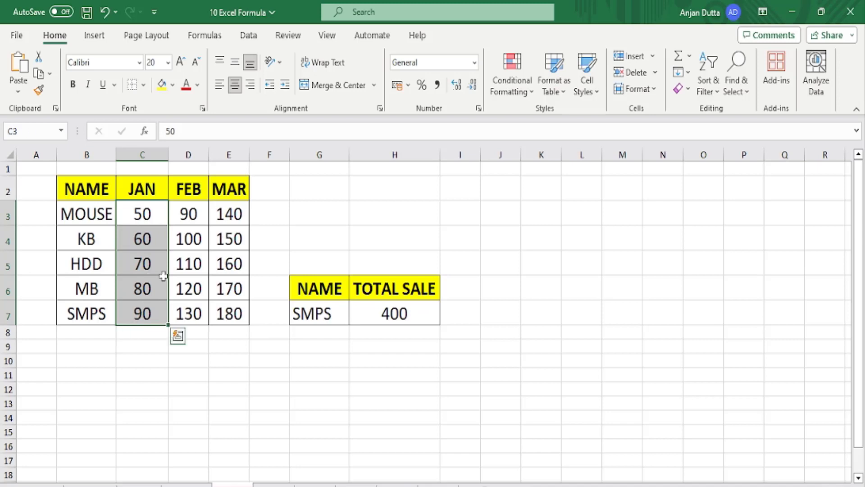
pyautogui.moveTo(192, 210); pyautogui.dragTo(186, 315)
pyautogui.moveTo(236, 206); pyautogui.dragTo(229, 313)
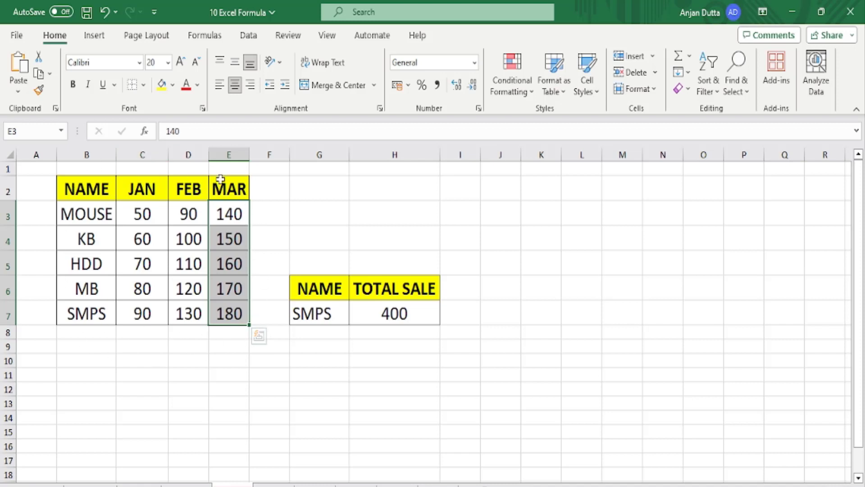
# - Centre the lookup product name in cell G7 and look over the monthly sales in the MOUSE row
pyautogui.click(314, 314)
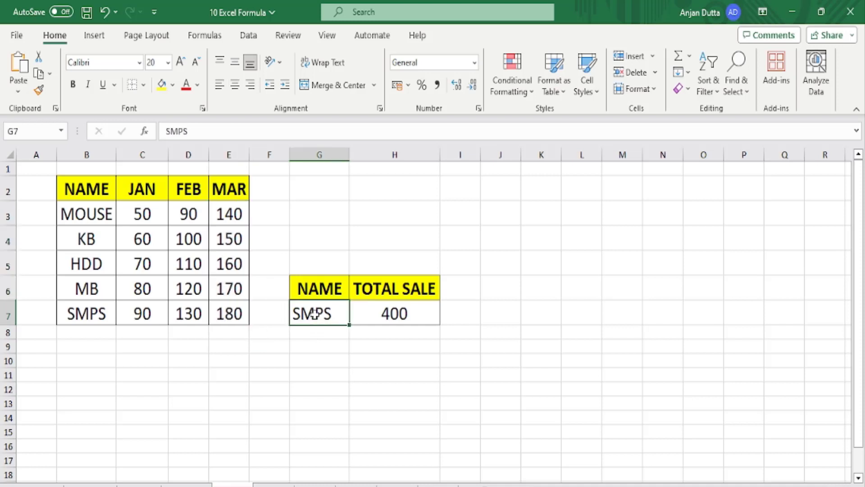
pyautogui.click(235, 84)
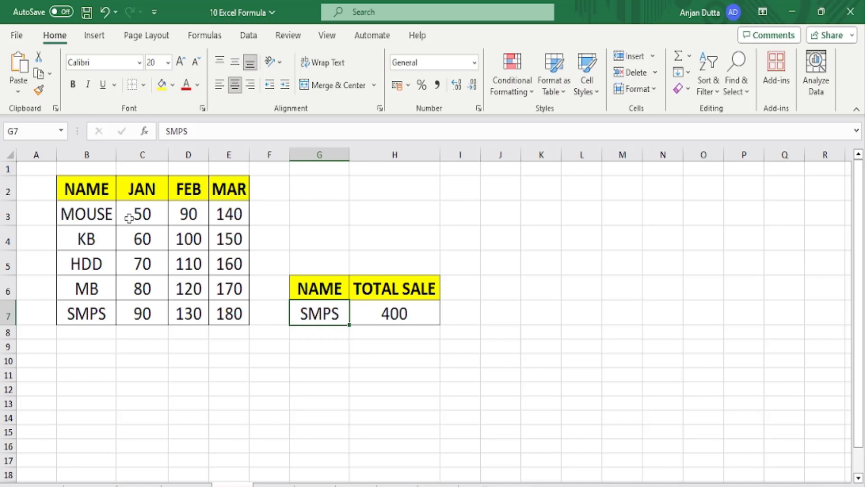
pyautogui.moveTo(130, 218); pyautogui.dragTo(224, 217)
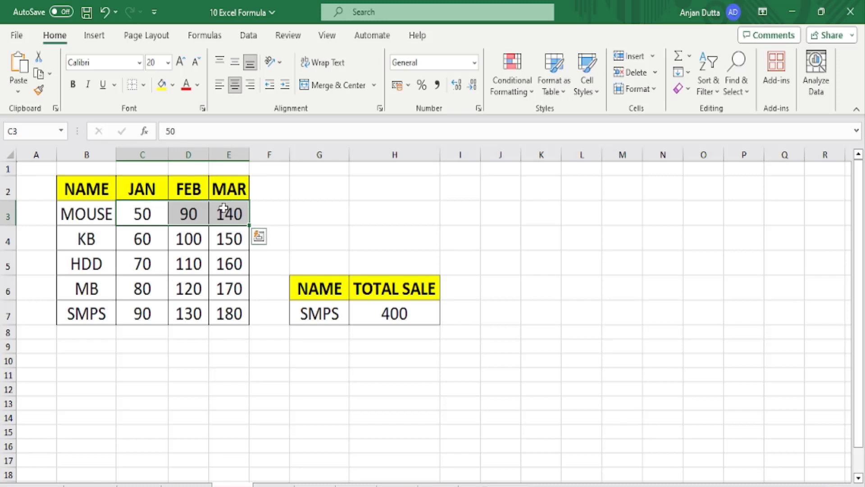
pyautogui.click(144, 239)
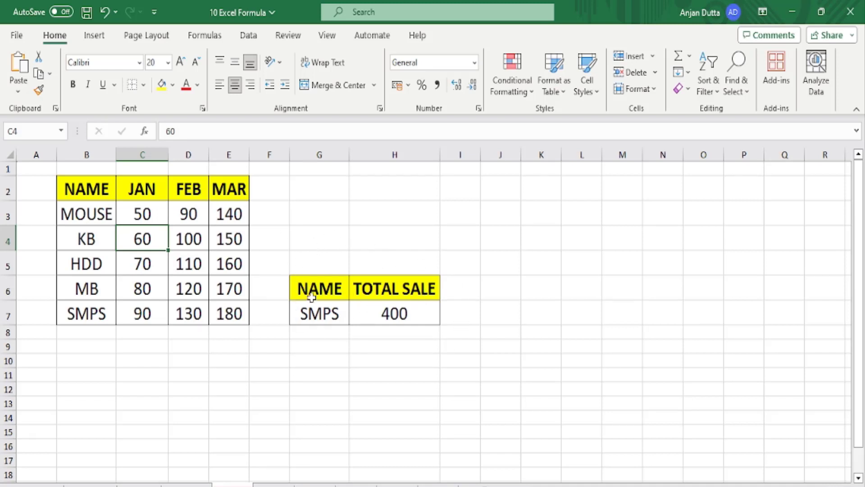
# - Set the lookup name in G7 to MB and check the MB row's January to March sales
pyautogui.click(310, 315)
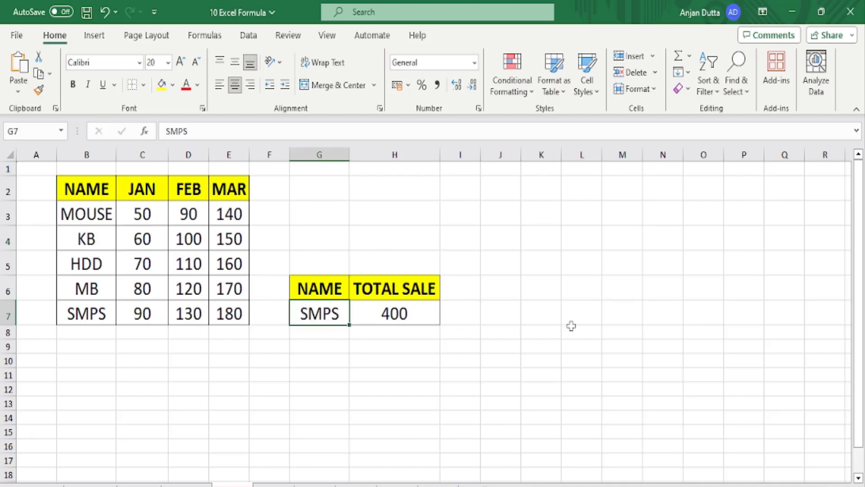
pyautogui.write('MB')
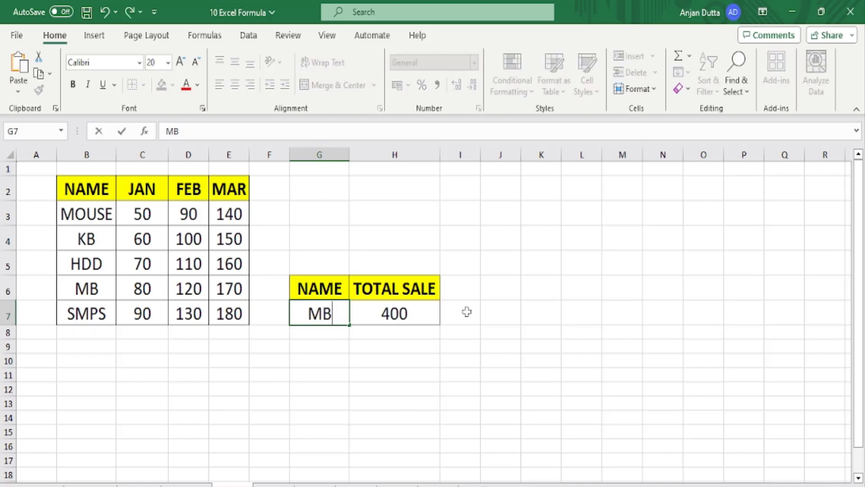
pyautogui.press('Return')
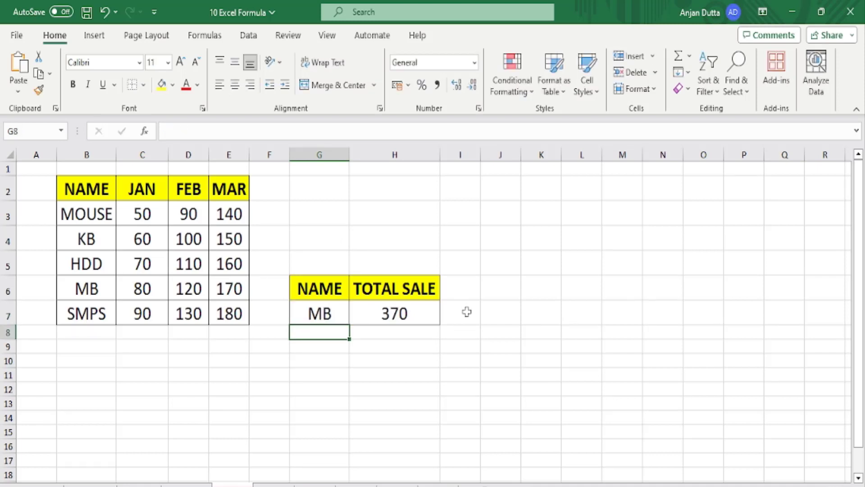
pyautogui.click(387, 313)
pyautogui.click(166, 289)
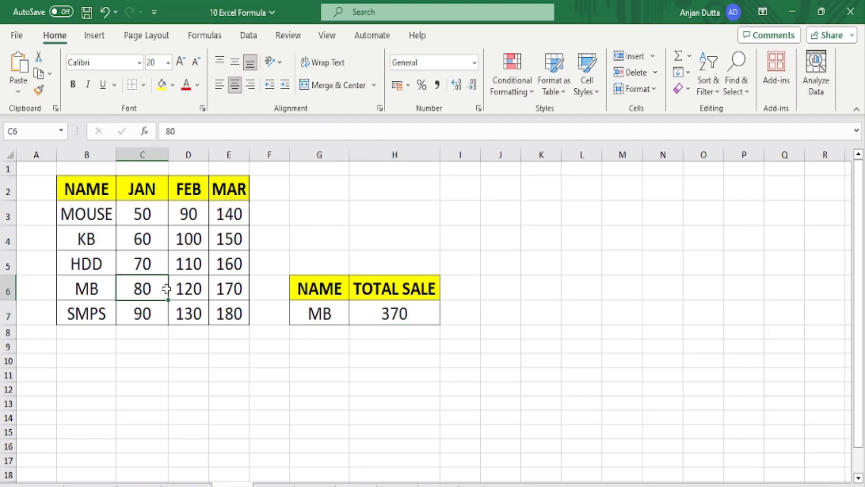
pyautogui.moveTo(166, 290); pyautogui.dragTo(230, 287)
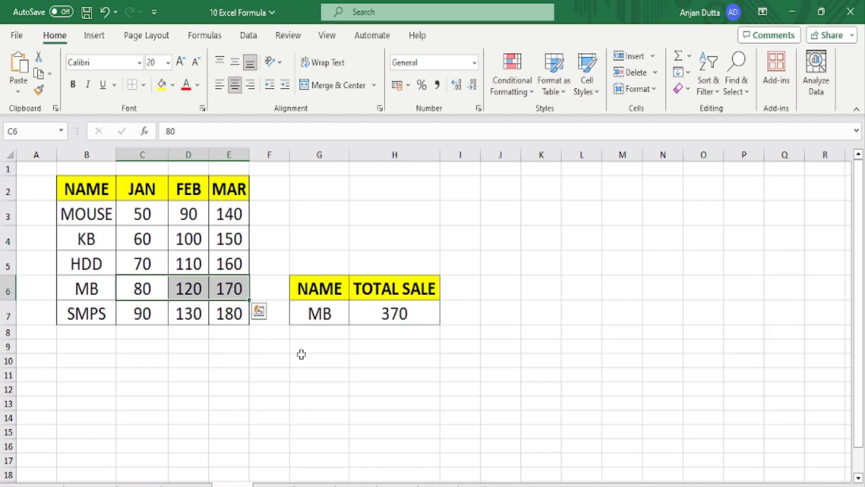
# - Start a new XLOOKUP formula in H7 with G7 as lookup value and B3:B7 as lookup array
pyautogui.click(384, 320)
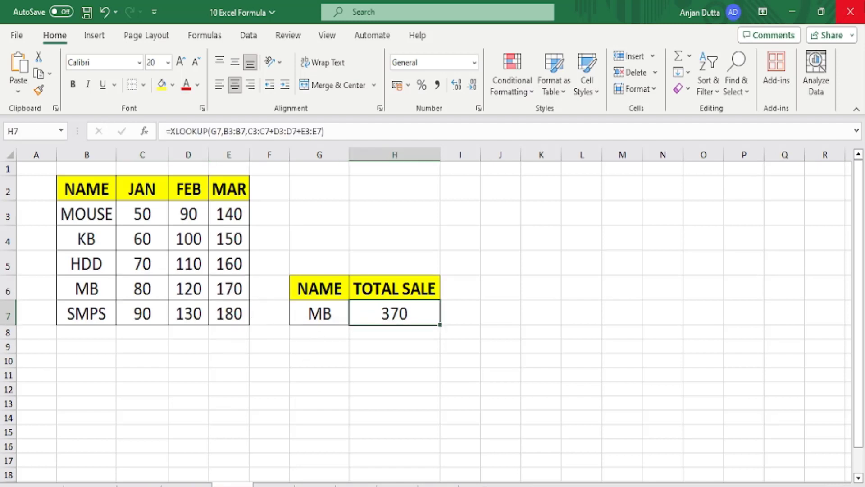
pyautogui.write('=')
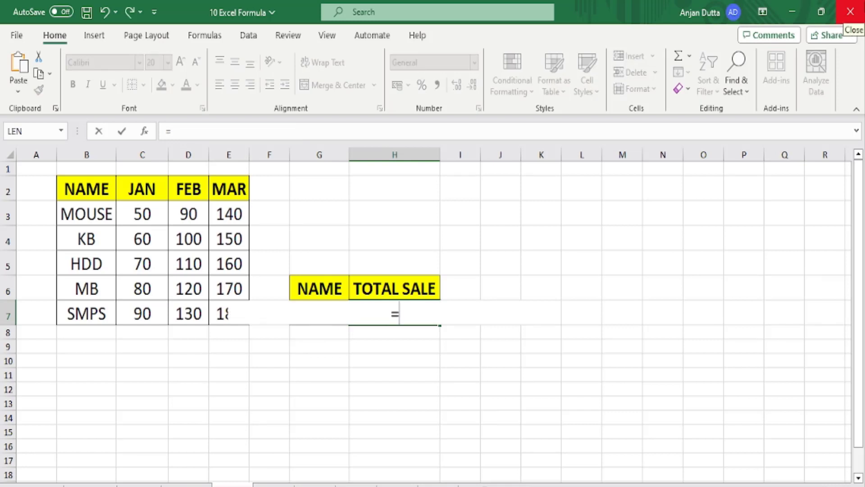
pyautogui.write('XL')
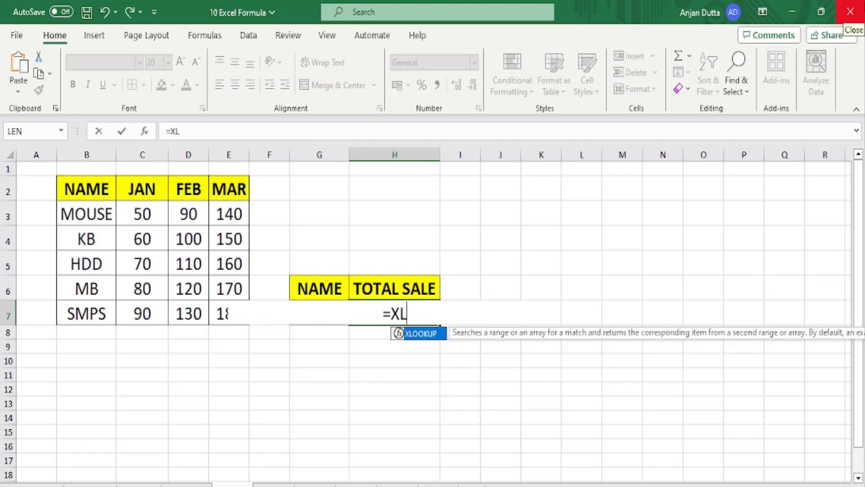
pyautogui.write('OOKUP')
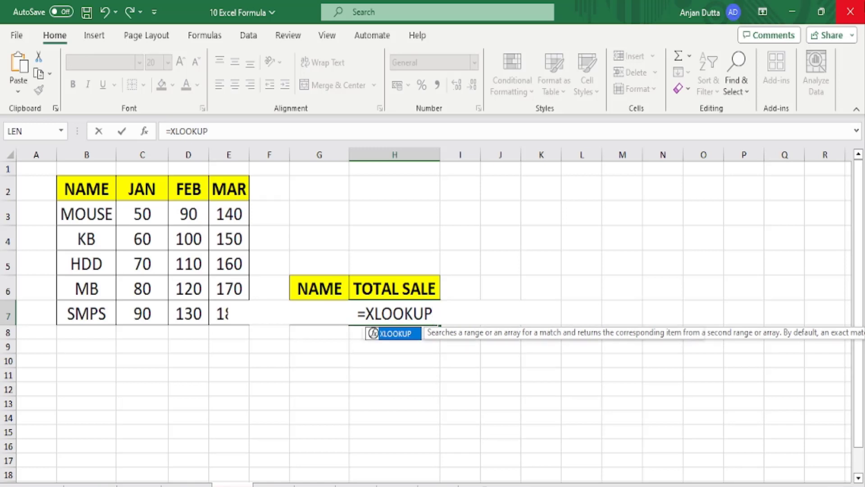
pyautogui.write('(')
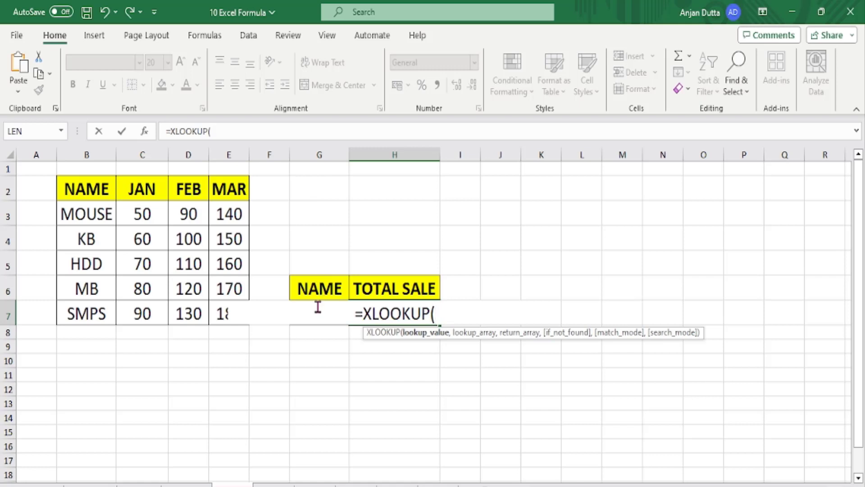
pyautogui.write('G7')
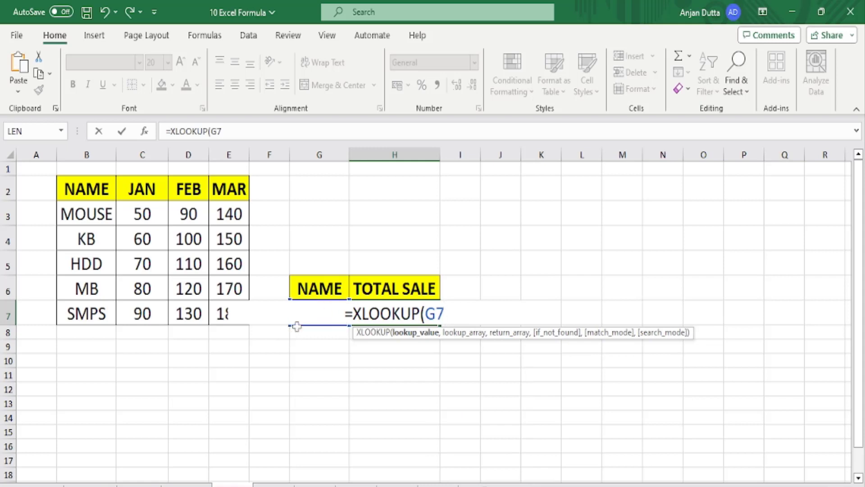
pyautogui.write(',')
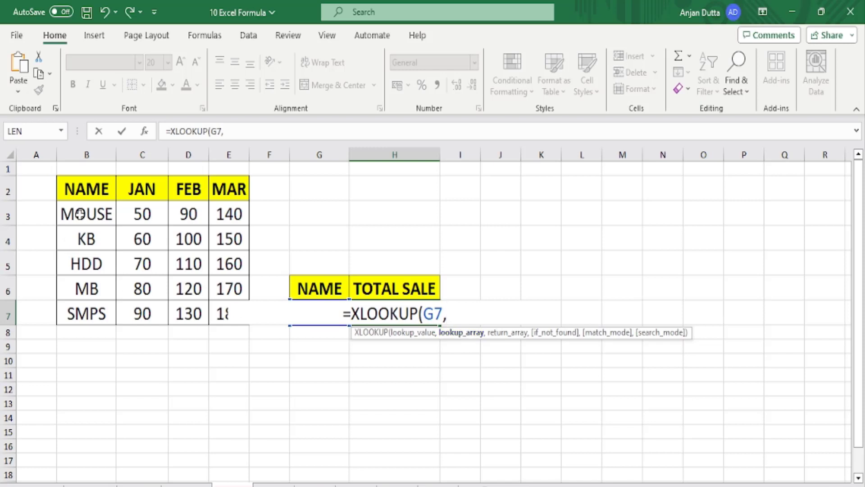
pyautogui.moveTo(80, 214); pyautogui.dragTo(92, 311)
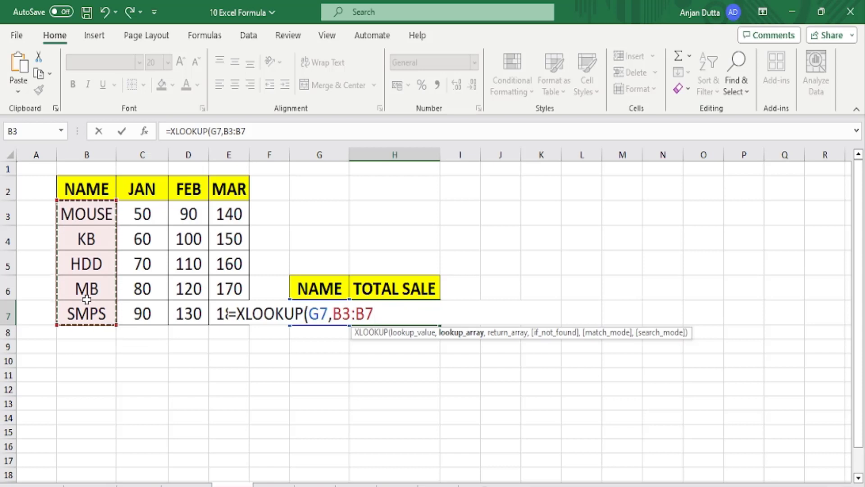
pyautogui.write(',')
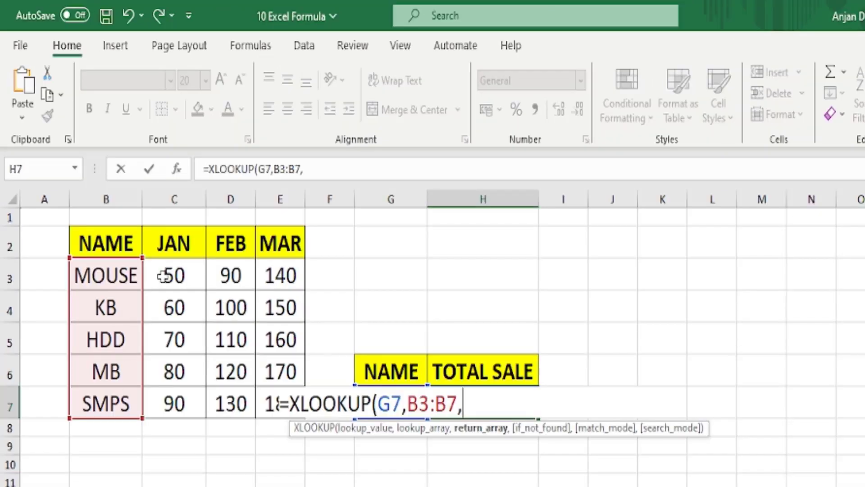
# - Complete the formula with C3:C7+D3:D7+E3:E7 as return array and check it against the MB row's monthly sales
pyautogui.moveTo(142, 212); pyautogui.dragTo(139, 288)
pyautogui.moveTo(169, 372); pyautogui.dragTo(170, 411)
pyautogui.write('+')
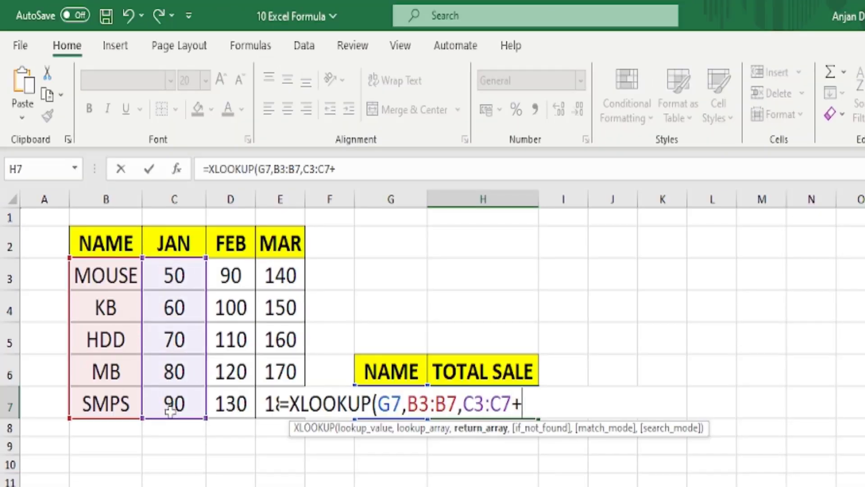
pyautogui.click(231, 282)
pyautogui.moveTo(231, 282); pyautogui.dragTo(237, 401)
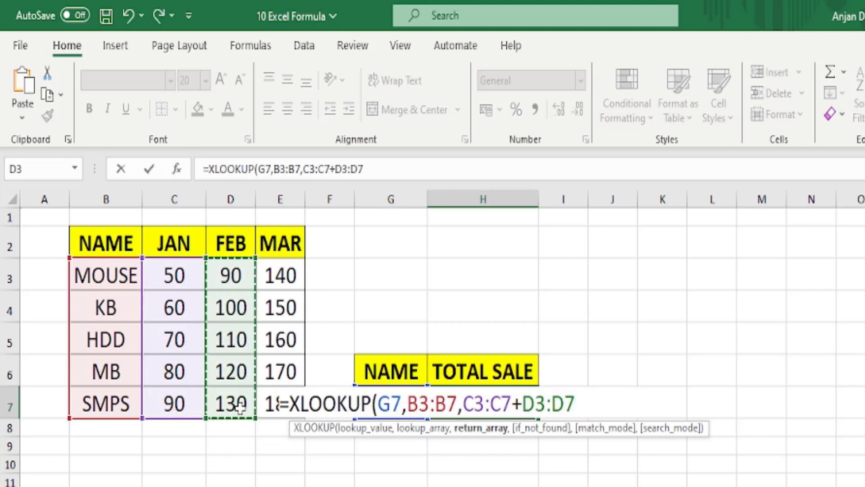
pyautogui.write('+')
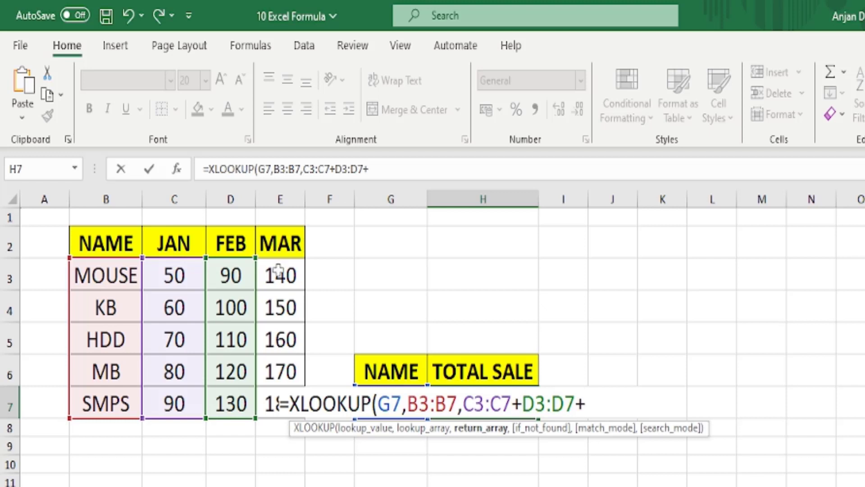
pyautogui.moveTo(280, 263); pyautogui.dragTo(282, 404)
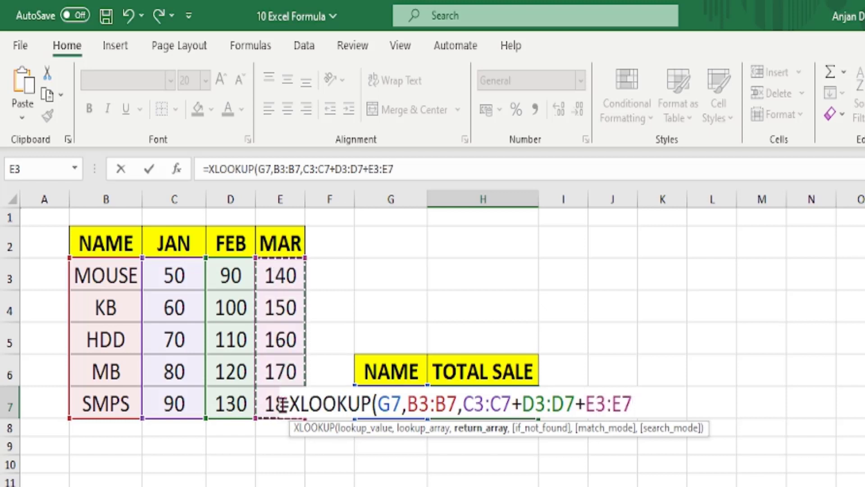
pyautogui.write(')')
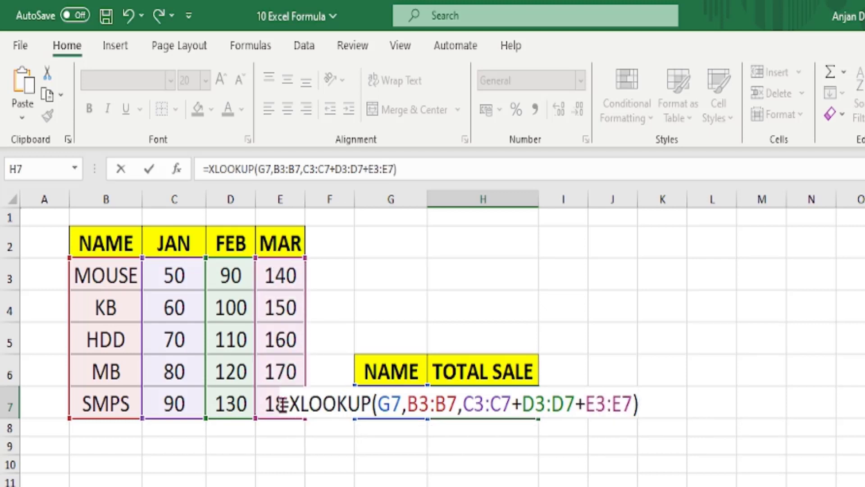
pyautogui.press('Return')
pyautogui.press('Up')
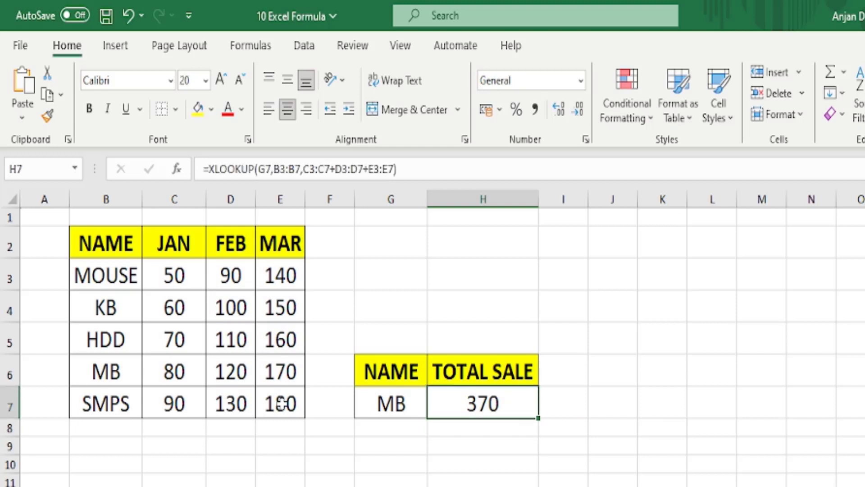
pyautogui.moveTo(159, 370); pyautogui.dragTo(271, 373)
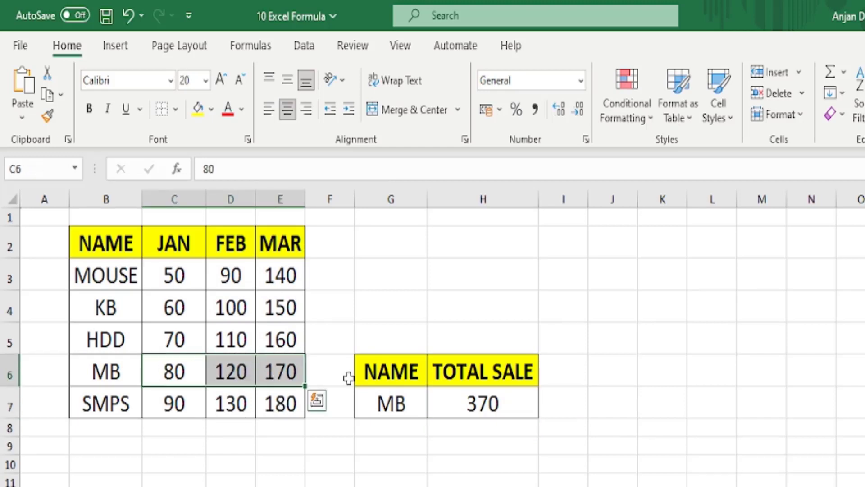
# - Change the lookup name in G7 to KB and check the KB row's January to March sales
pyautogui.click(392, 403)
pyautogui.write('KB')
pyautogui.press('Return')
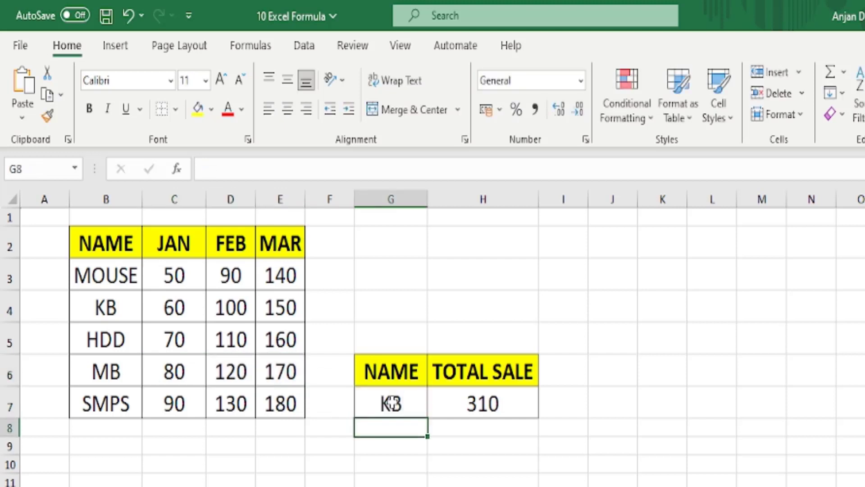
pyautogui.moveTo(176, 302); pyautogui.dragTo(291, 310)
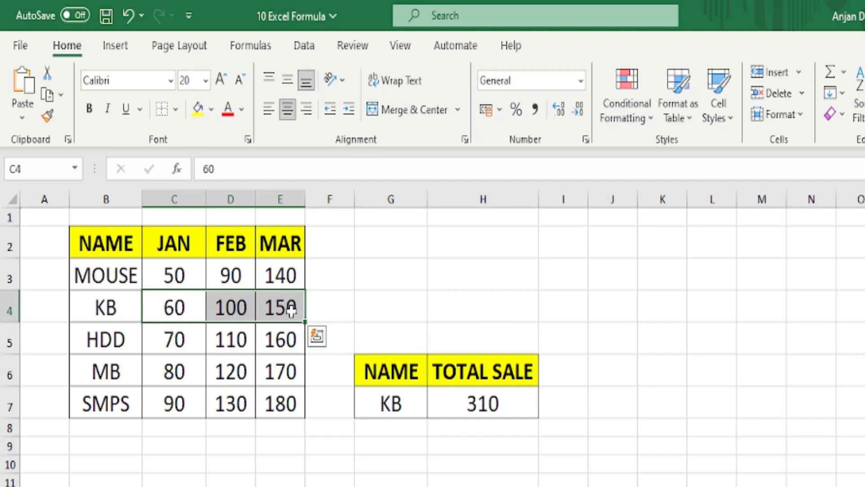
# - Change the lookup name in G7 to MOUSE
pyautogui.click(391, 402)
pyautogui.write('M')
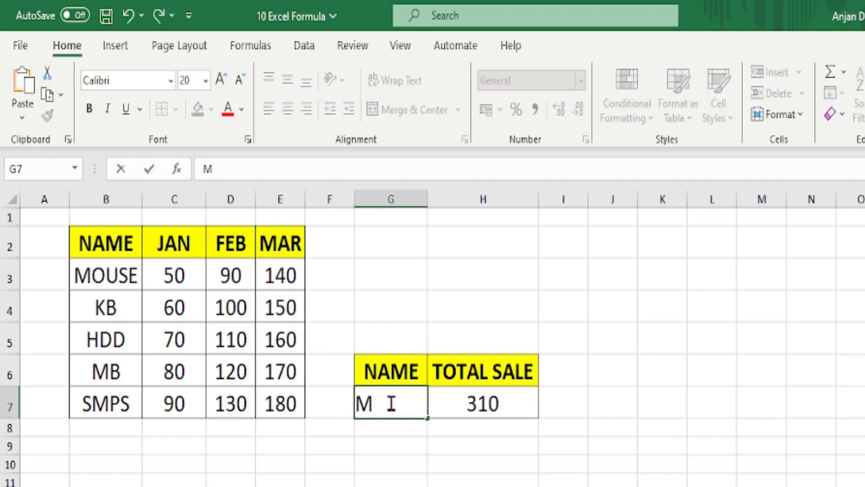
pyautogui.write('OUSE')
pyautogui.press('Return')
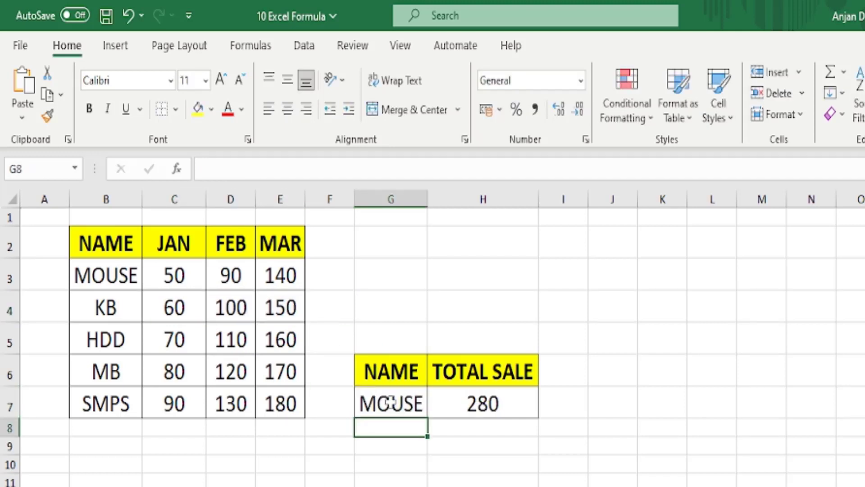
# - Compare the MOUSE row's monthly sales with the total in H7 and open that cell's formula for review
pyautogui.click(498, 406)
pyautogui.moveTo(177, 275); pyautogui.dragTo(272, 282)
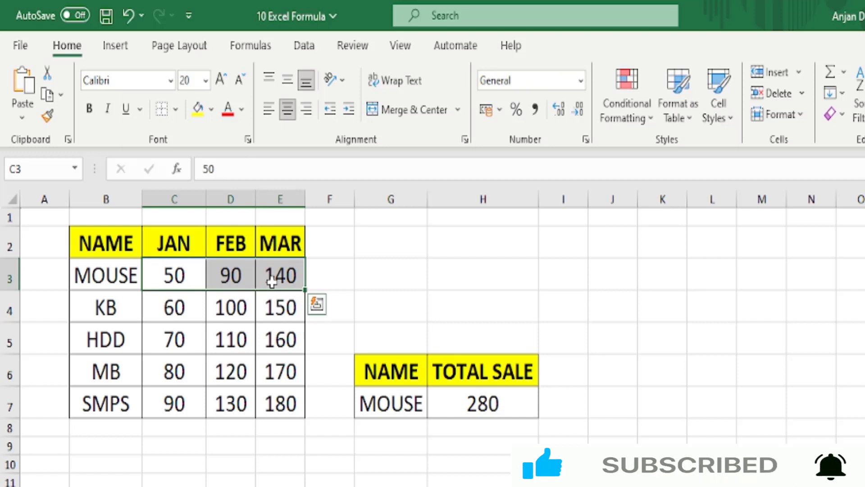
pyautogui.click(490, 396)
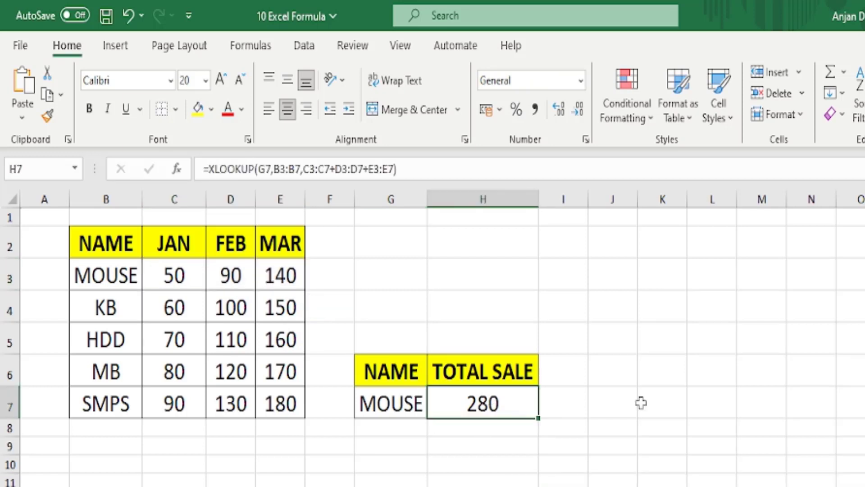
pyautogui.doubleClick(464, 403)
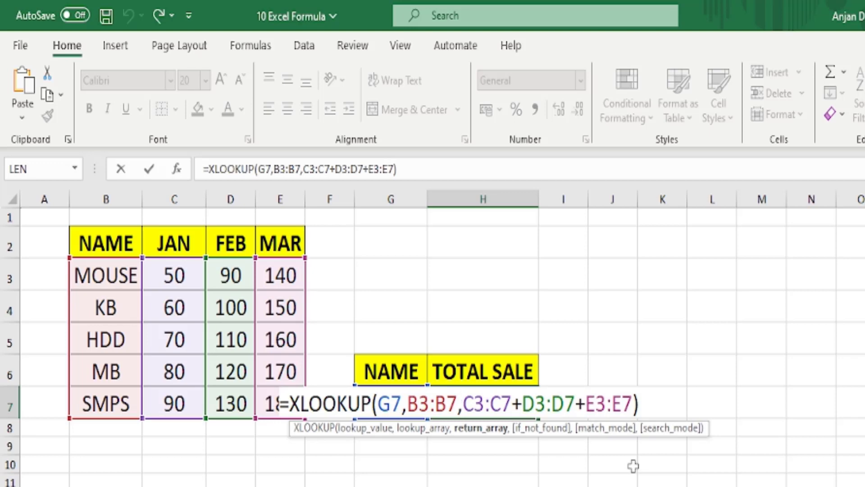
# - Close the H7 formula, open the sheet with the SUBJECT and MARKS% table, and examine its subjects and marks
pyautogui.hotkey('ctrl', 'Return')
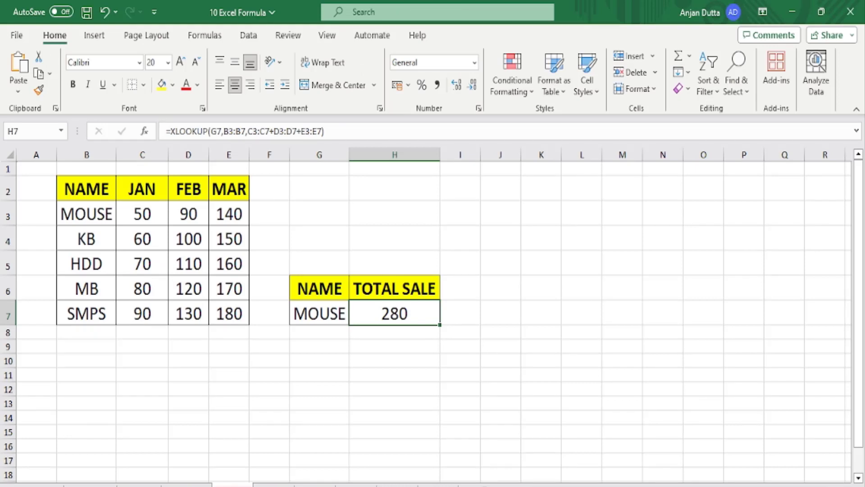
pyautogui.click(275, 485)
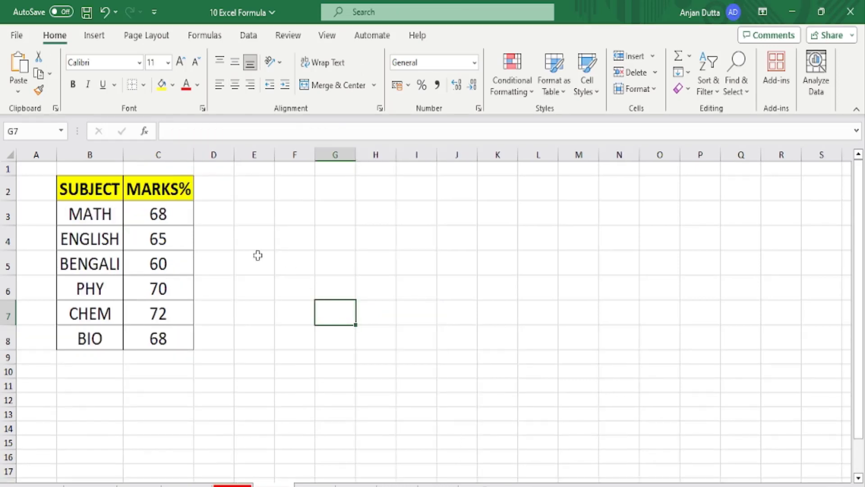
pyautogui.moveTo(92, 217); pyautogui.dragTo(84, 339)
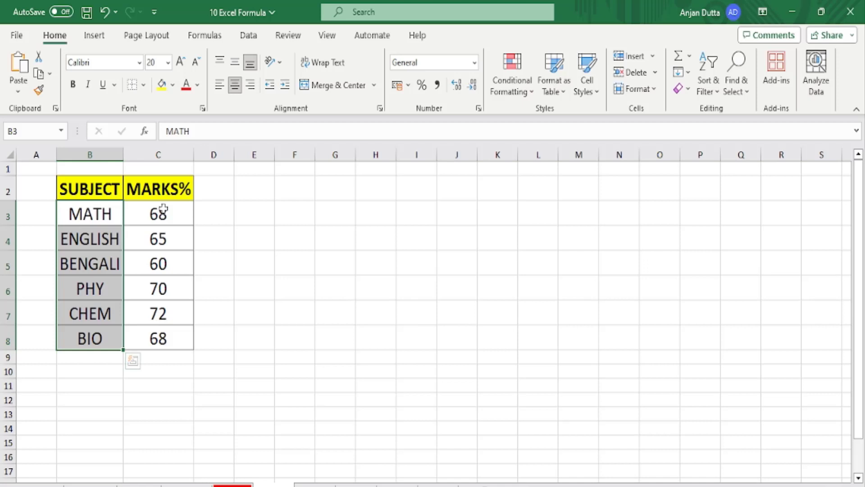
pyautogui.moveTo(95, 212); pyautogui.dragTo(87, 337)
pyautogui.moveTo(81, 214); pyautogui.dragTo(78, 336)
pyautogui.moveTo(151, 218); pyautogui.dragTo(146, 337)
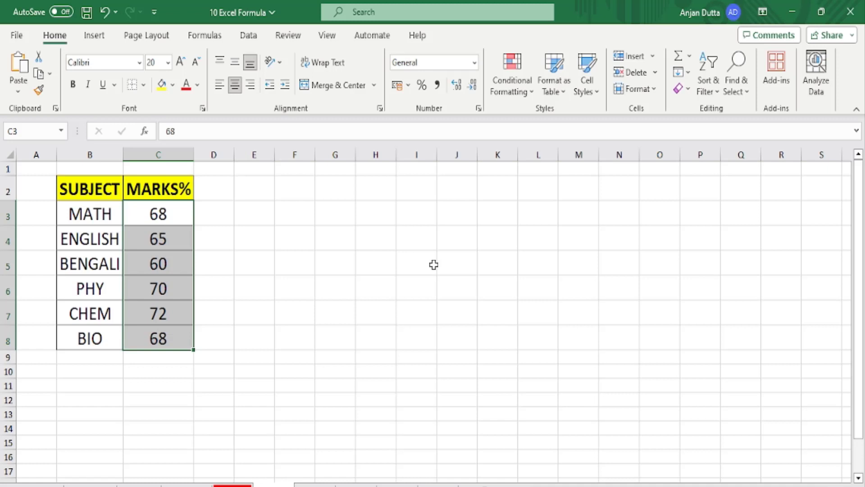
pyautogui.click(163, 186)
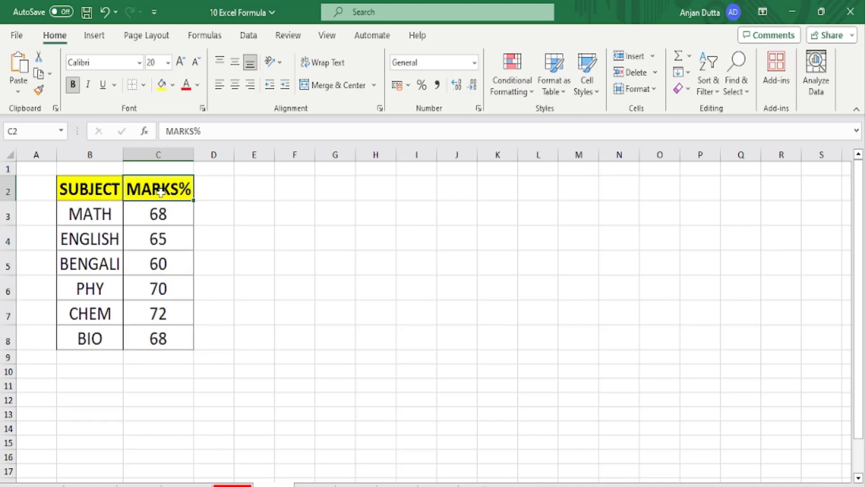
pyautogui.click(160, 213)
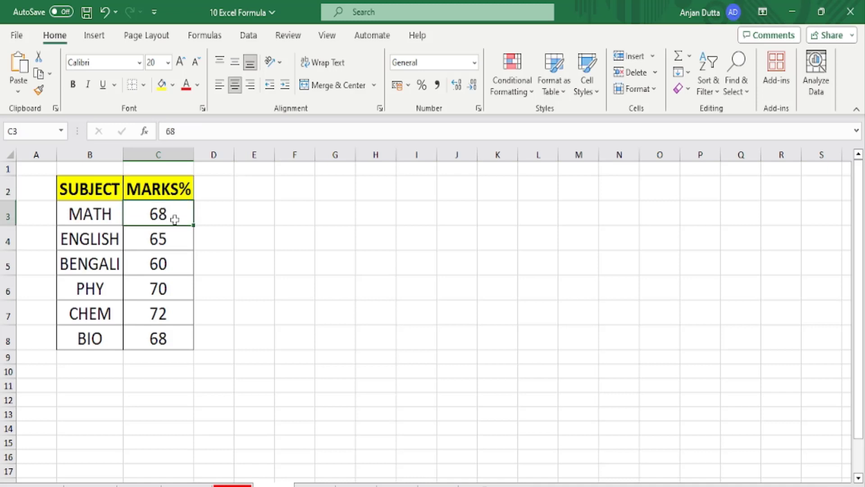
pyautogui.click(166, 238)
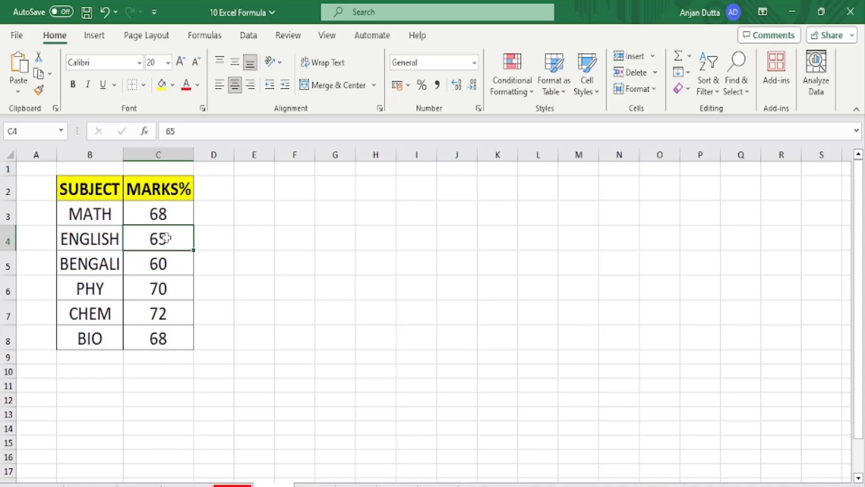
pyautogui.moveTo(166, 208); pyautogui.dragTo(169, 338)
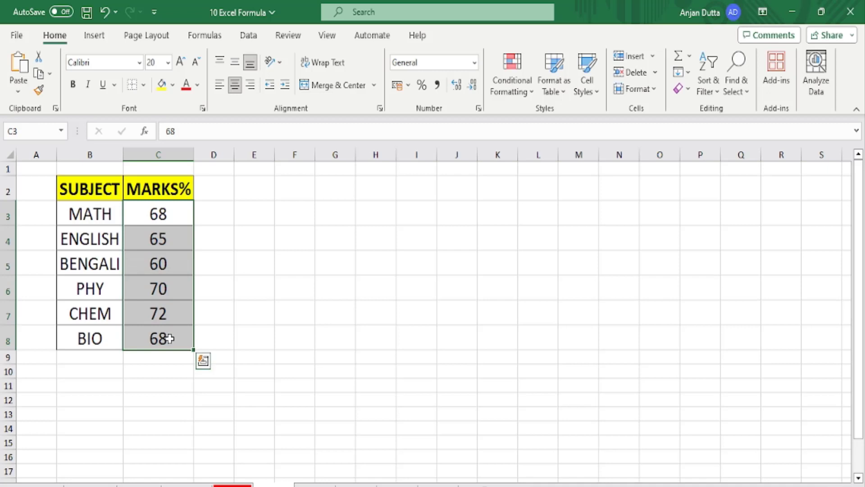
pyautogui.click(282, 251)
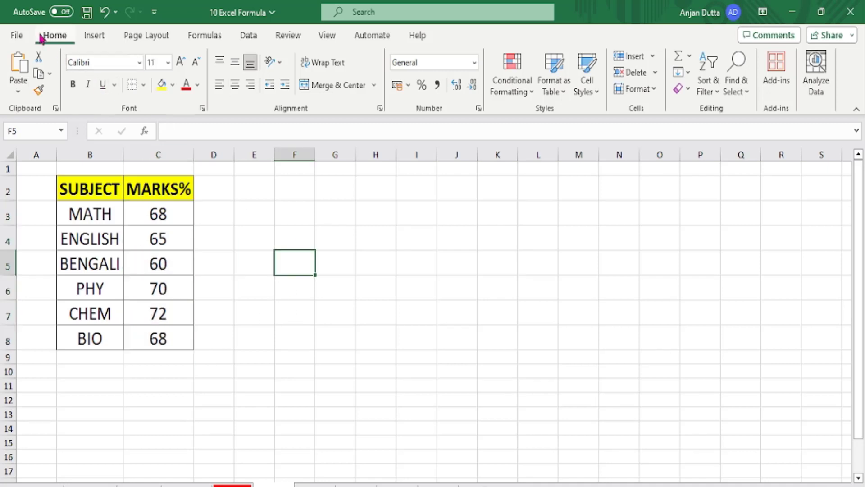
# - Try to apply the Percentage number format directly to the marks in C3:C8
pyautogui.moveTo(136, 214); pyautogui.dragTo(152, 320)
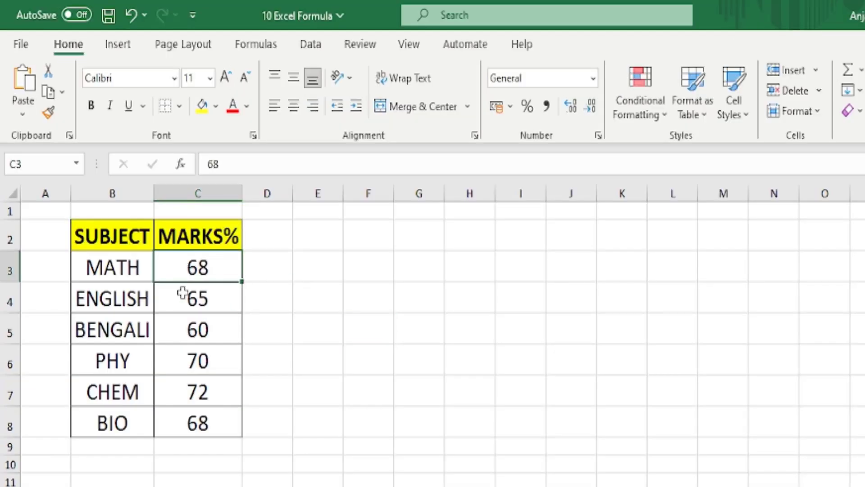
pyautogui.moveTo(190, 399); pyautogui.dragTo(190, 419)
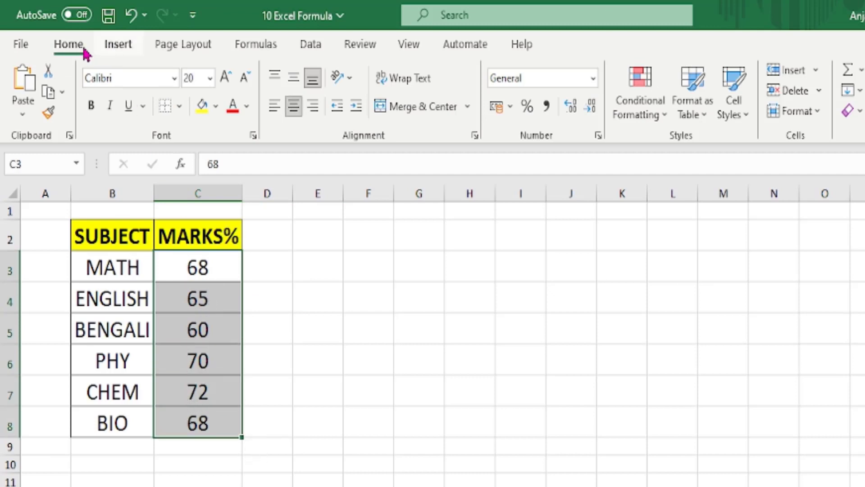
pyautogui.click(527, 107)
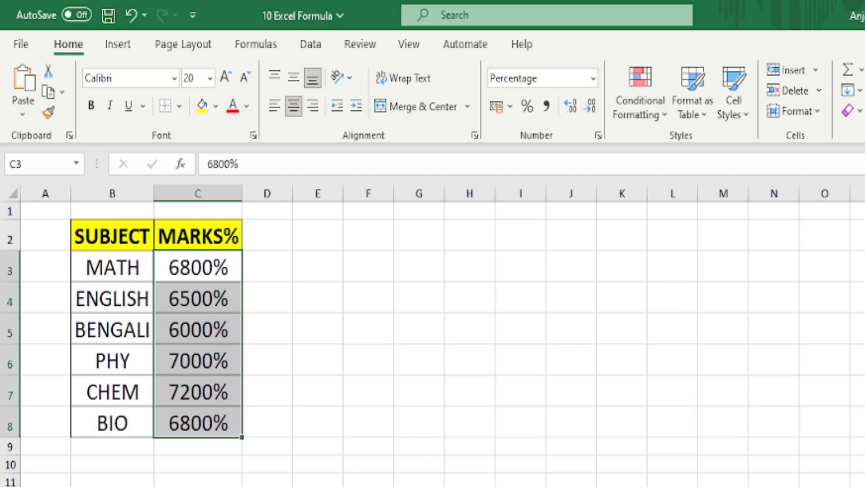
pyautogui.scroll(2, 433, 336)
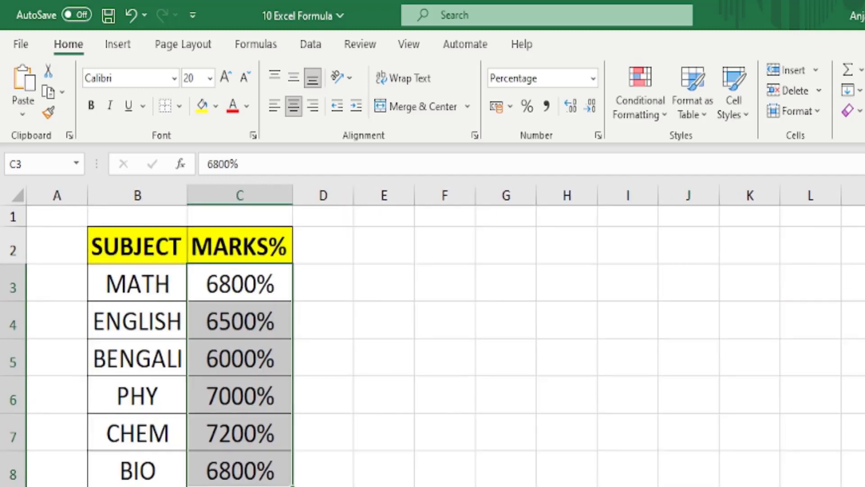
pyautogui.click(427, 287)
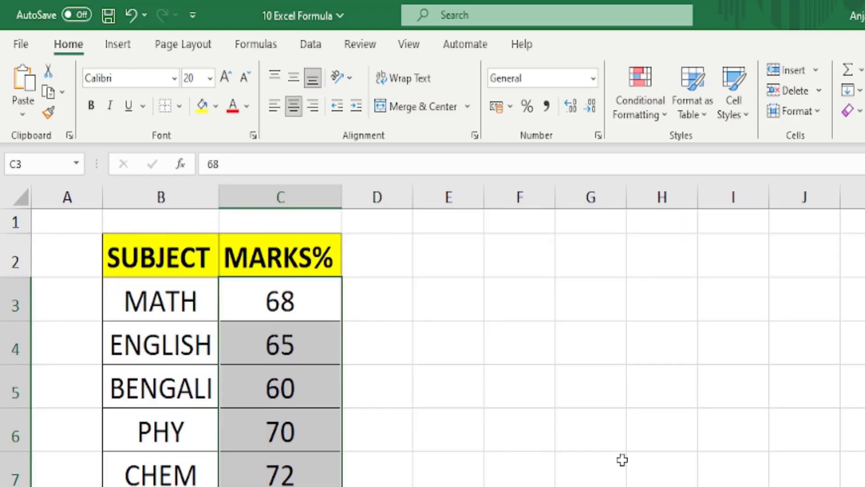
# - Convert the marks in column D by filling =C3*1% from D3 down to D8 and applying the Percentage format
pyautogui.click(392, 303)
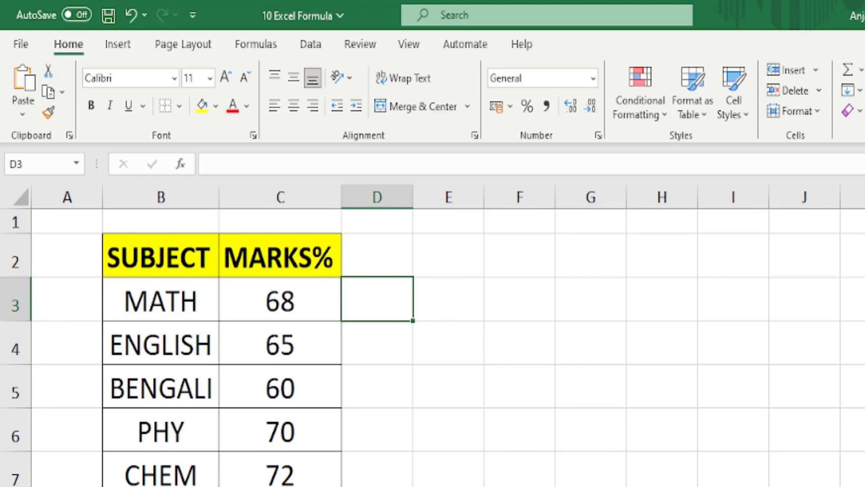
pyautogui.write('=')
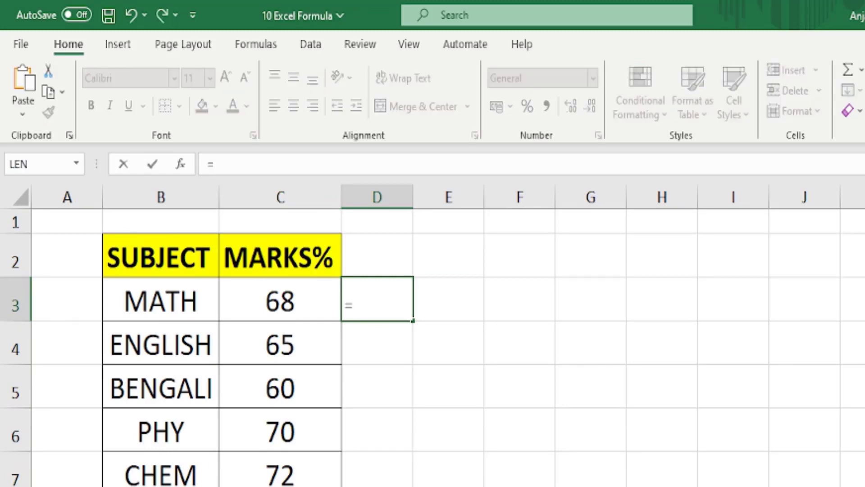
pyautogui.press('Left')
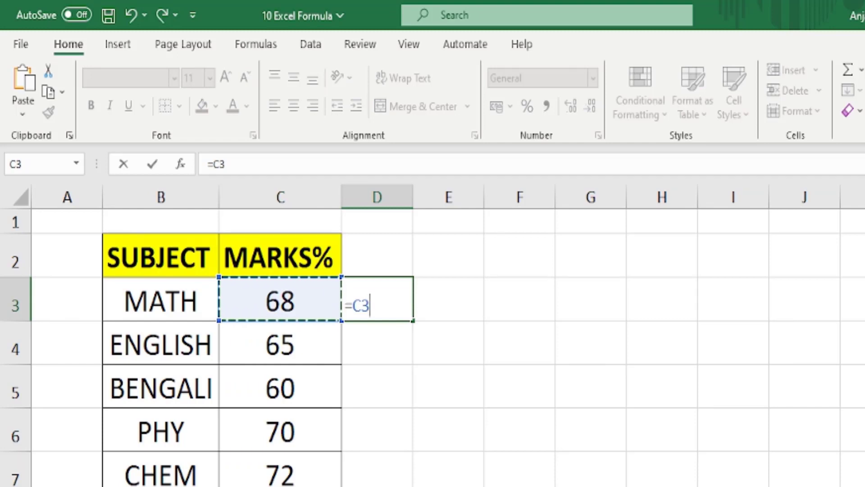
pyautogui.write('*1%')
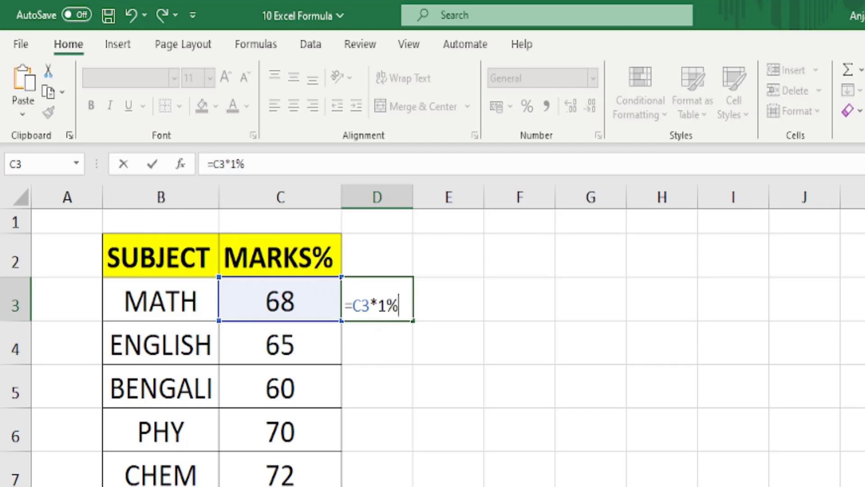
pyautogui.press('Return')
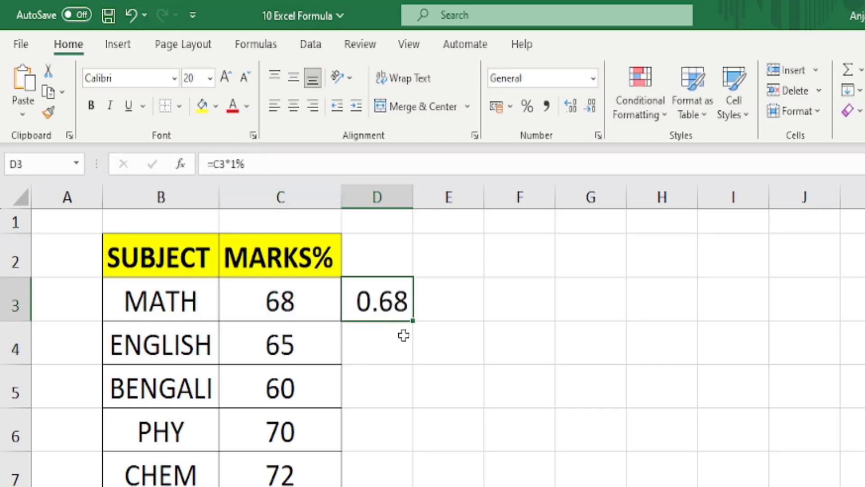
pyautogui.doubleClick(414, 323)
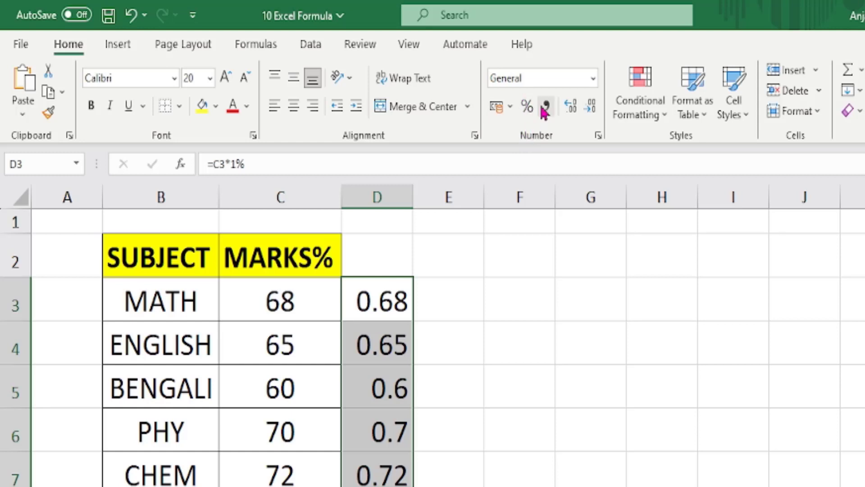
pyautogui.click(527, 108)
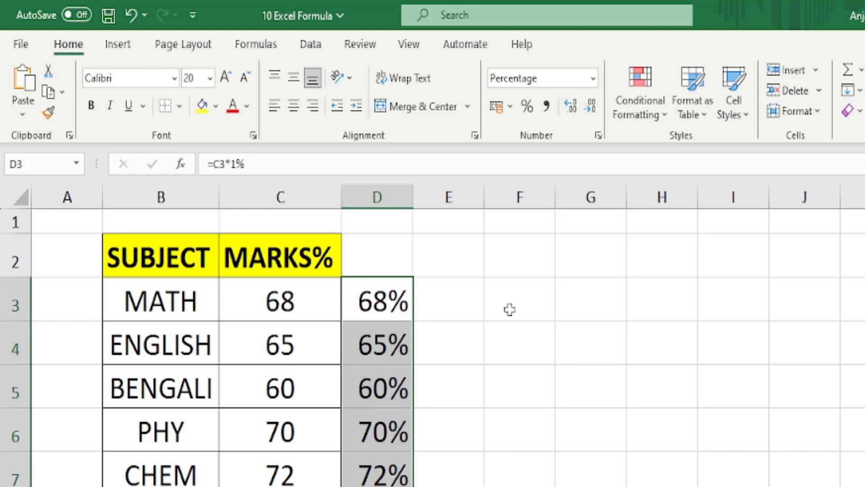
# - Enter 1% in the empty cell F3 as a helper value
pyautogui.moveTo(508, 306); pyautogui.dragTo(508, 332)
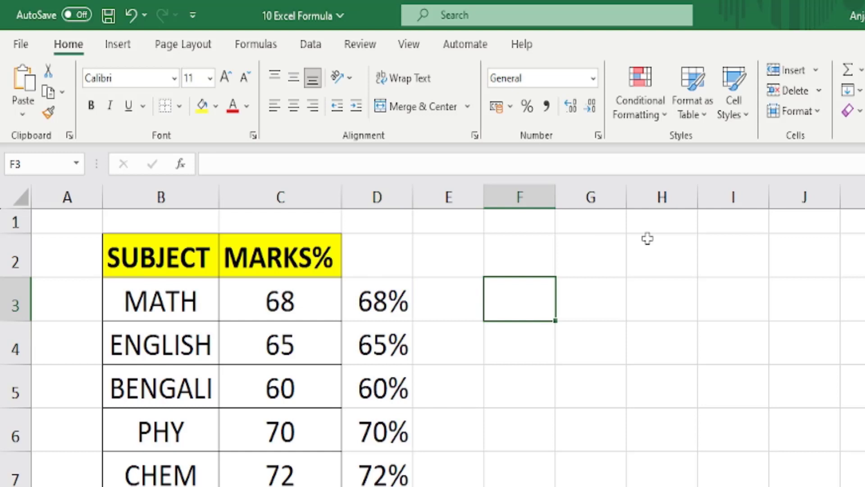
pyautogui.write('1')
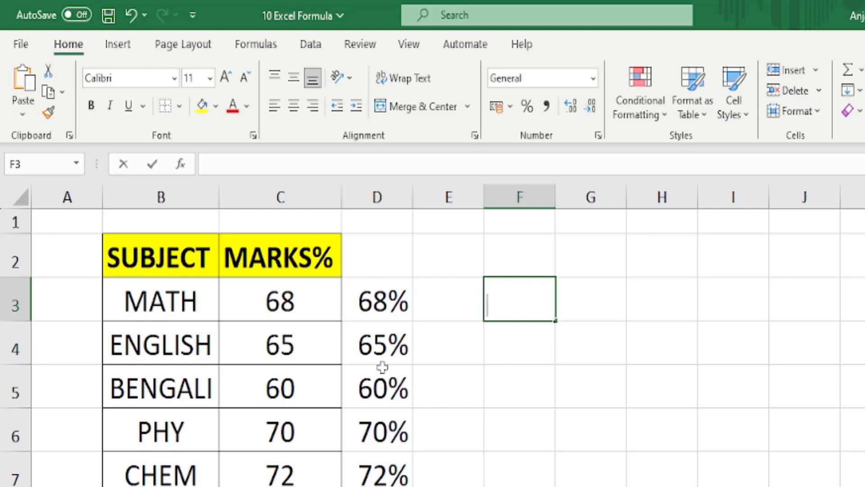
pyautogui.write('%')
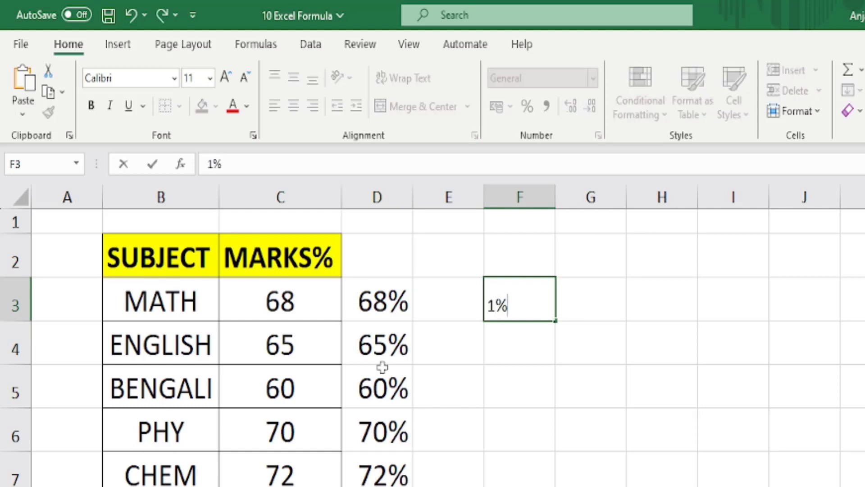
pyautogui.press('Return')
pyautogui.press('Up')
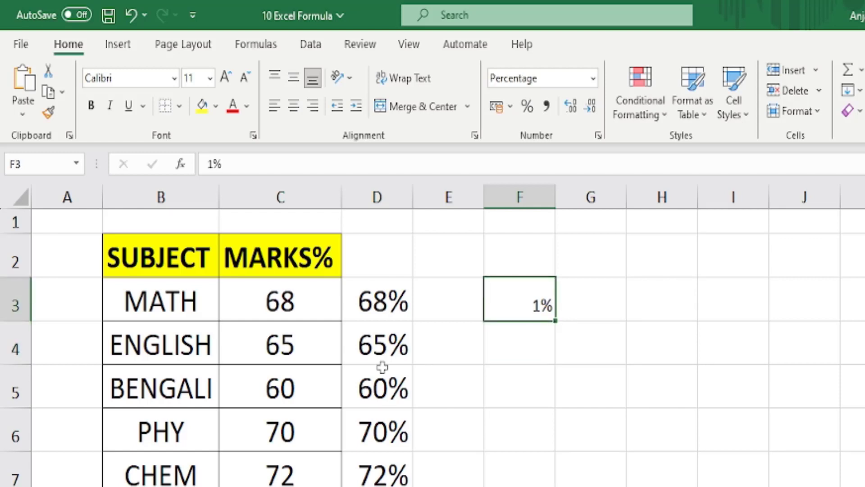
# - Copy the 1% in F3 and multiply the marks in C3:C8 by it using Paste Special with the Multiply operation
pyautogui.hotkey('ctrl', 'c')
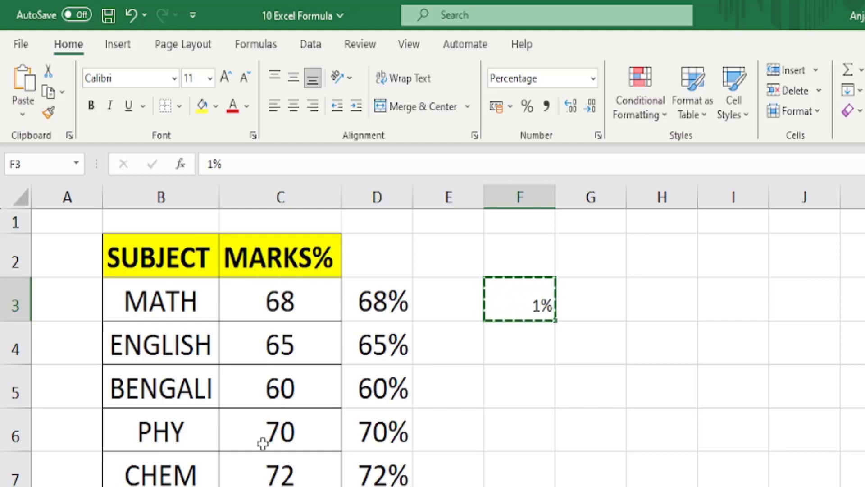
pyautogui.moveTo(286, 303); pyautogui.dragTo(284, 485)
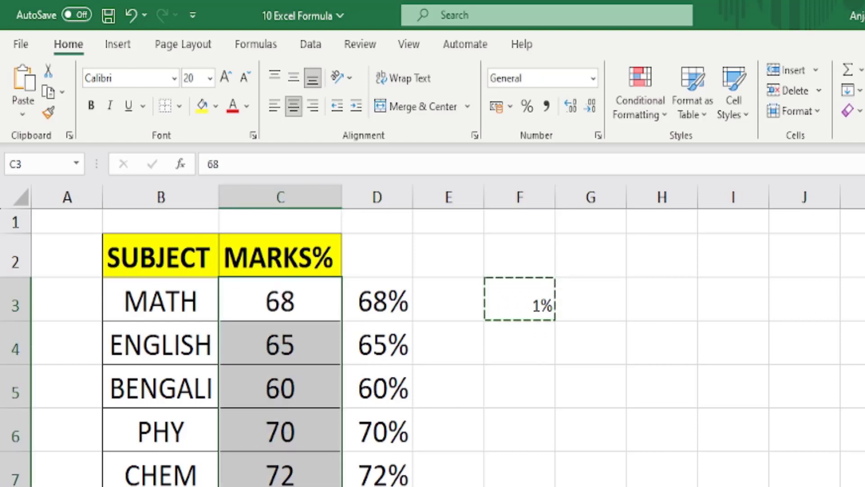
pyautogui.rightClick(299, 366)
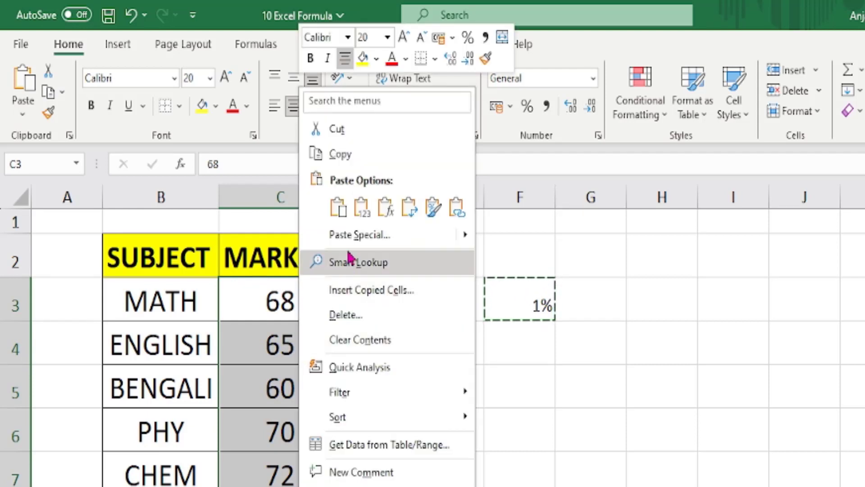
pyautogui.click(353, 235)
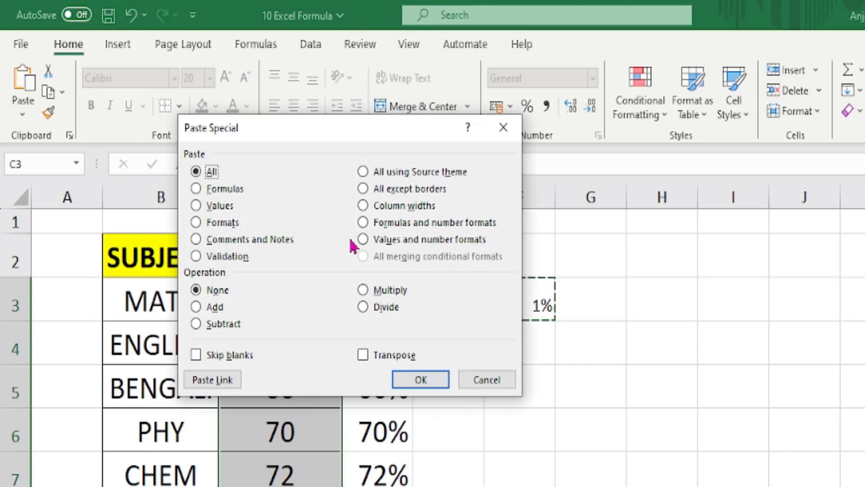
pyautogui.moveTo(321, 136); pyautogui.dragTo(709, 249)
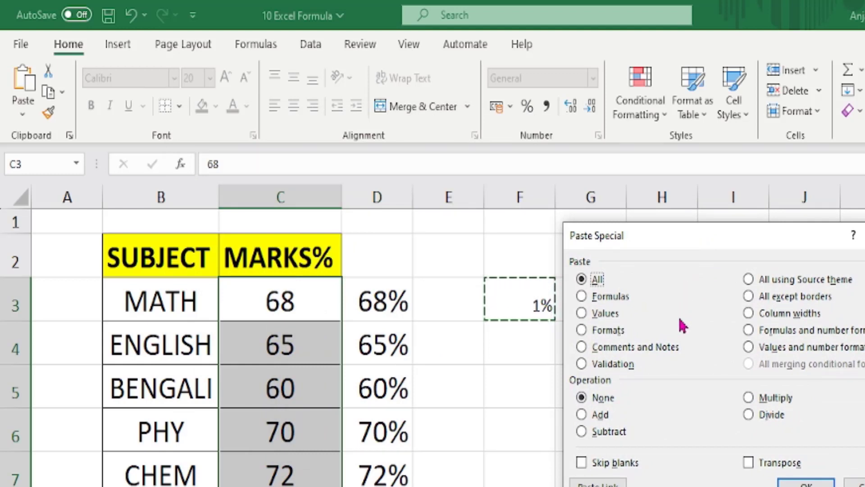
pyautogui.click(750, 398)
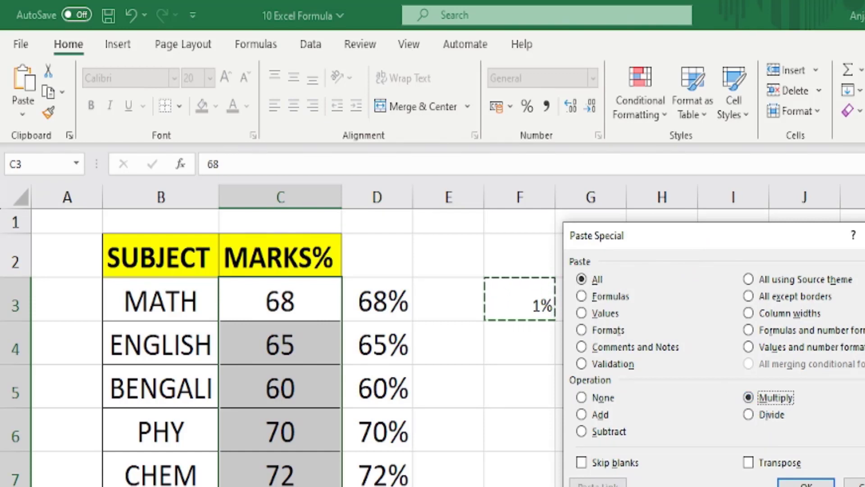
pyautogui.click(817, 483)
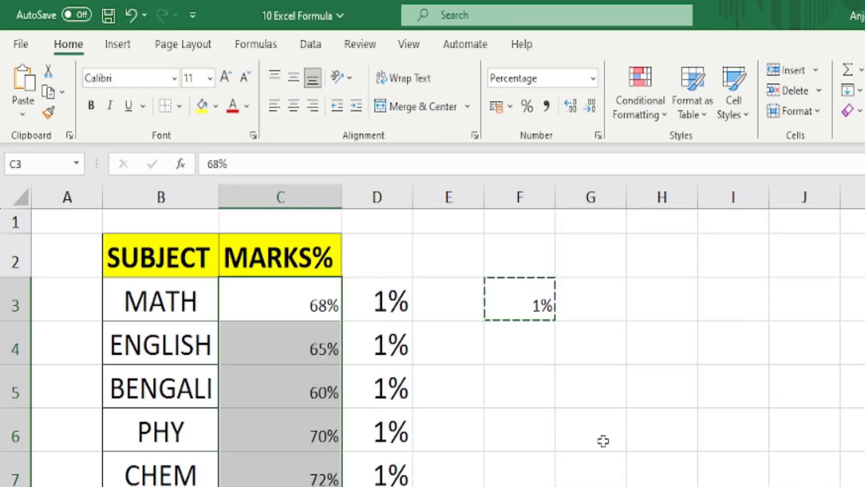
# - Centre the marks in C3:C8 horizontally and set their font size to 20
pyautogui.click(293, 106)
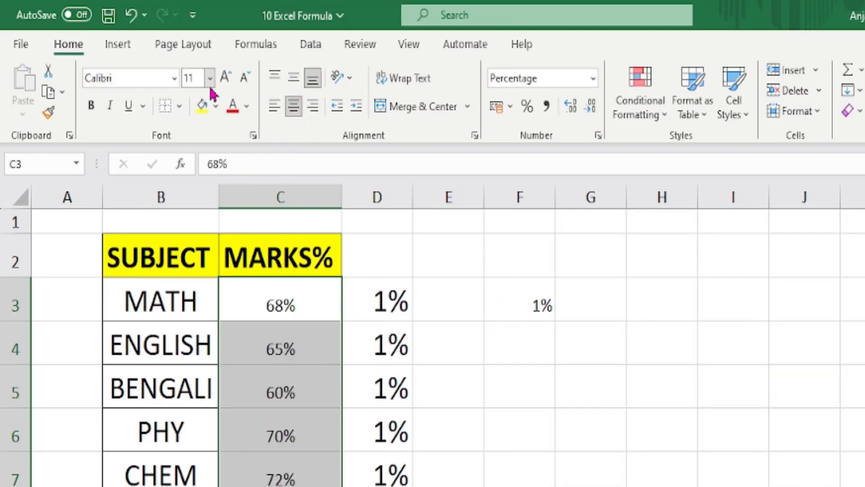
pyautogui.click(191, 78)
pyautogui.write('20')
pyautogui.press('Return')
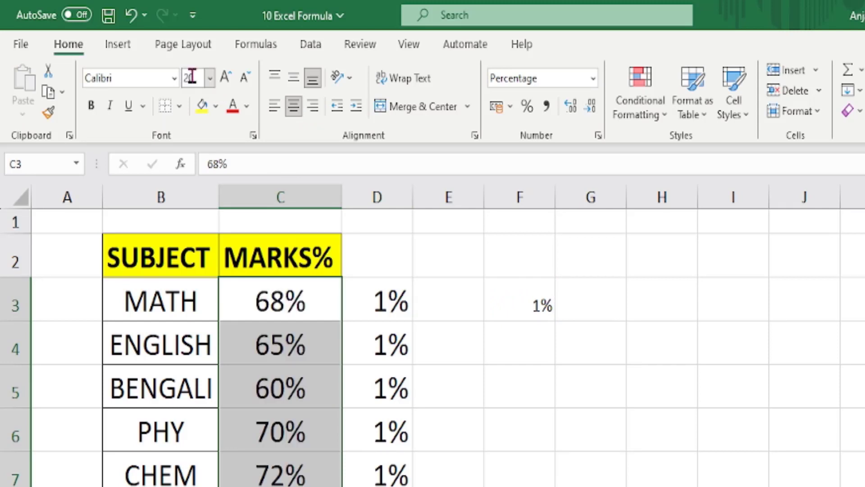
pyautogui.click(502, 313)
pyautogui.click(314, 290)
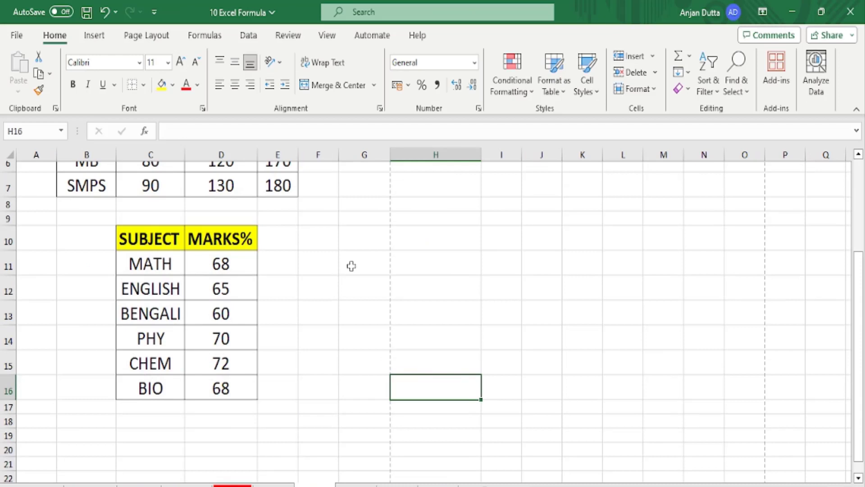
# - Delete the empty row 9 directly above the SUBJECT and MARKS% table
pyautogui.scroll(2, 351, 266)
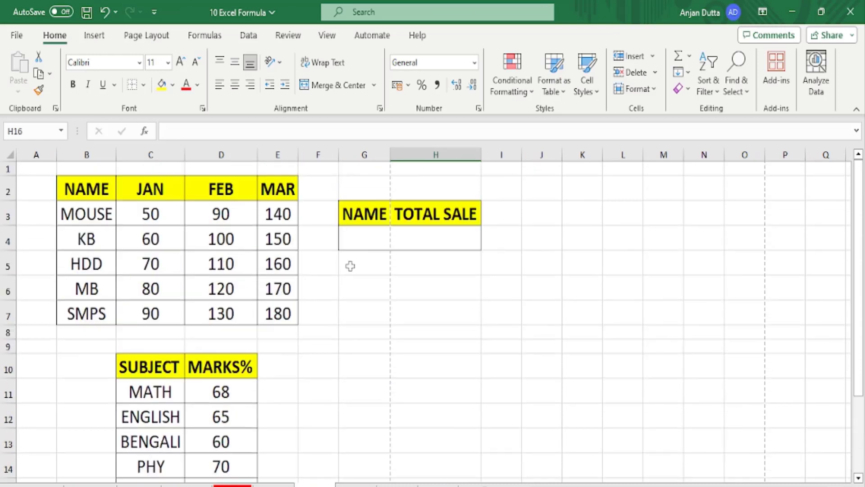
pyautogui.scroll(-1, 351, 266)
pyautogui.scroll(1, 350, 266)
pyautogui.click(6, 347)
pyautogui.hotkey('ctrl', '-')
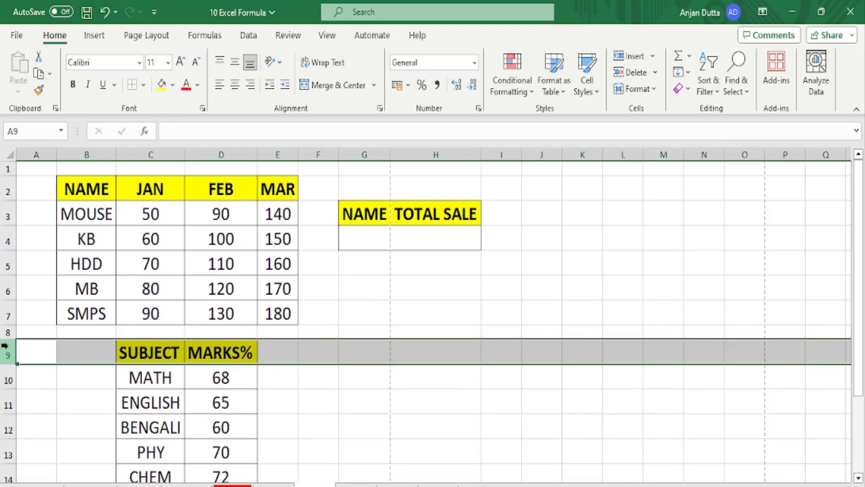
pyautogui.keyDown('ctrl'); pyautogui.scroll(-1, 436, 376); pyautogui.keyUp('ctrl')
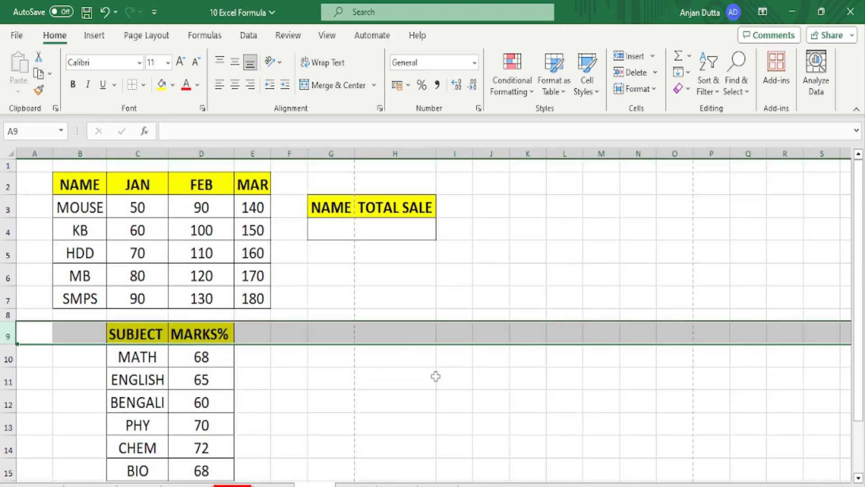
pyautogui.click(263, 381)
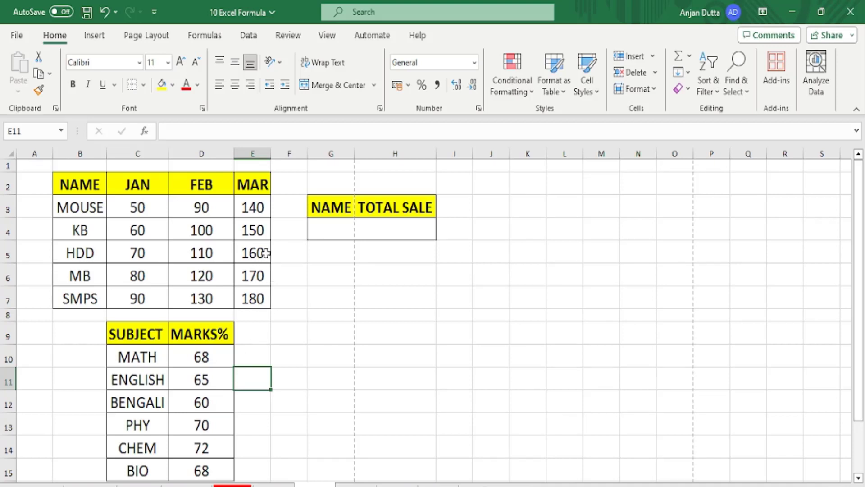
pyautogui.moveTo(89, 185); pyautogui.dragTo(255, 299)
pyautogui.moveTo(330, 207); pyautogui.dragTo(411, 228)
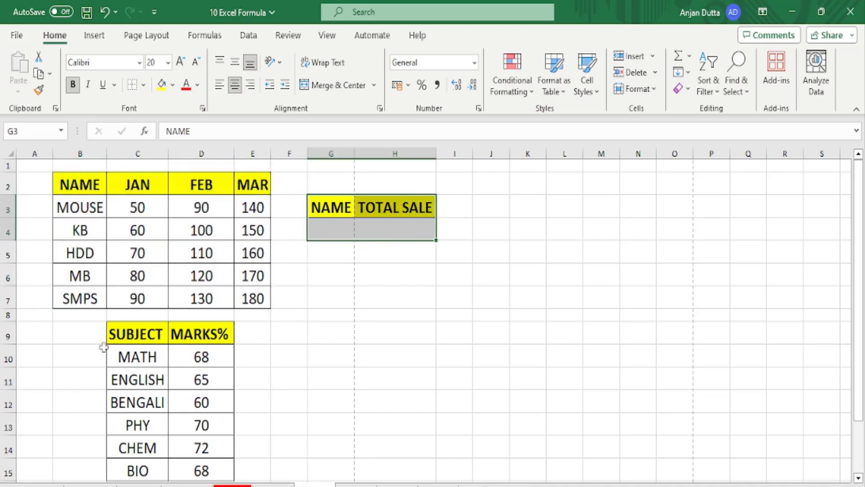
pyautogui.moveTo(119, 326); pyautogui.dragTo(201, 471)
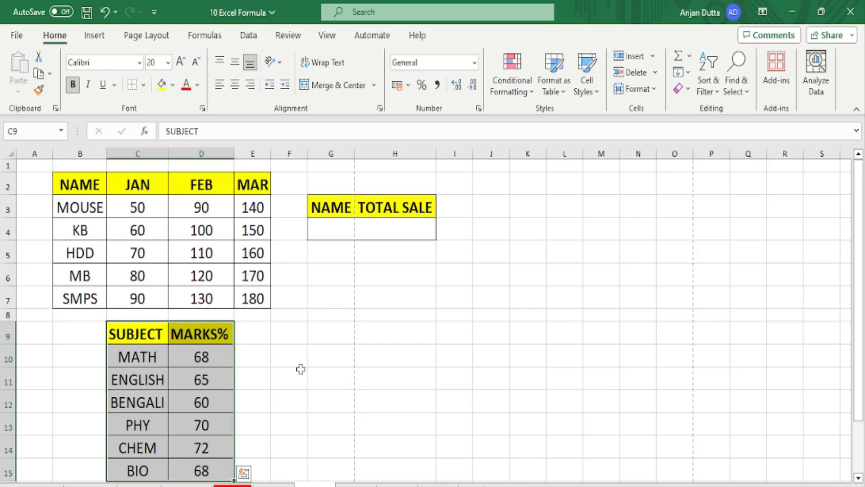
pyautogui.click(297, 329)
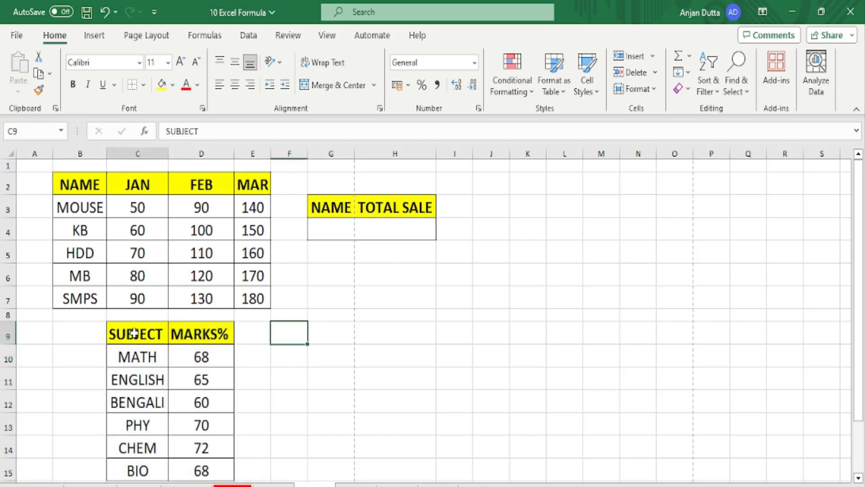
# - Select the SUBJECT and MARKS% table in C9:D15 and start saving a copy of the workbook in the Documents folder
pyautogui.moveTo(134, 332); pyautogui.dragTo(209, 469)
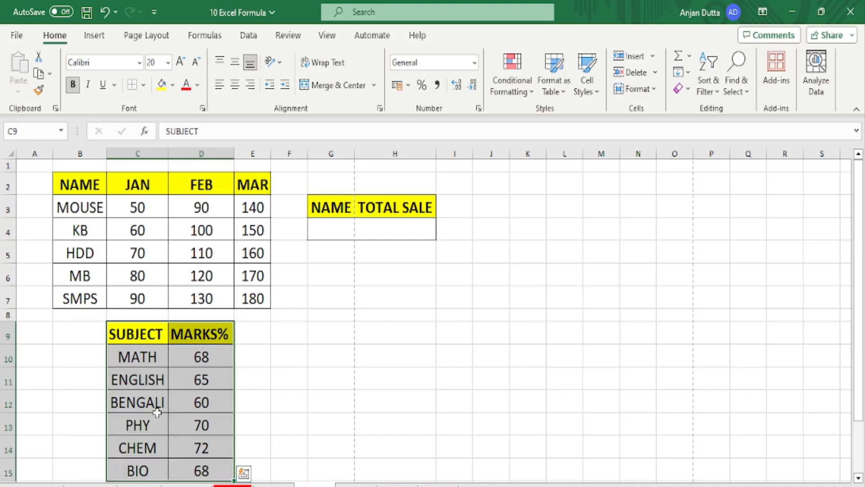
pyautogui.click(18, 38)
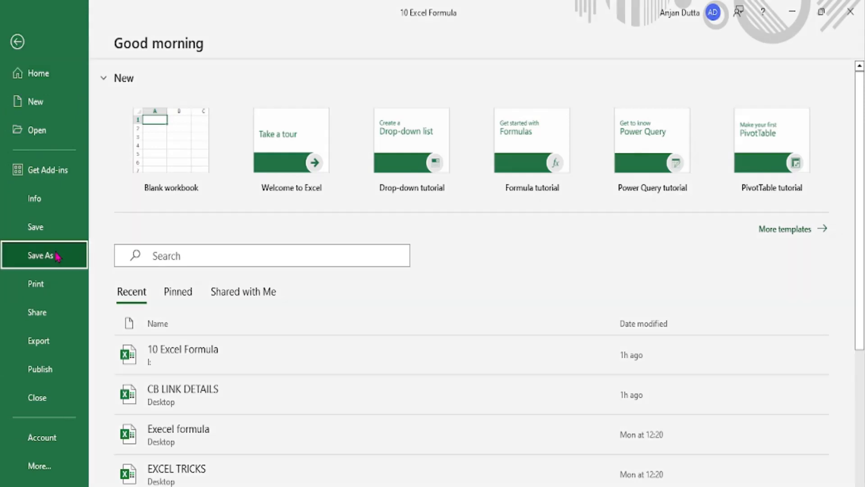
pyautogui.click(58, 256)
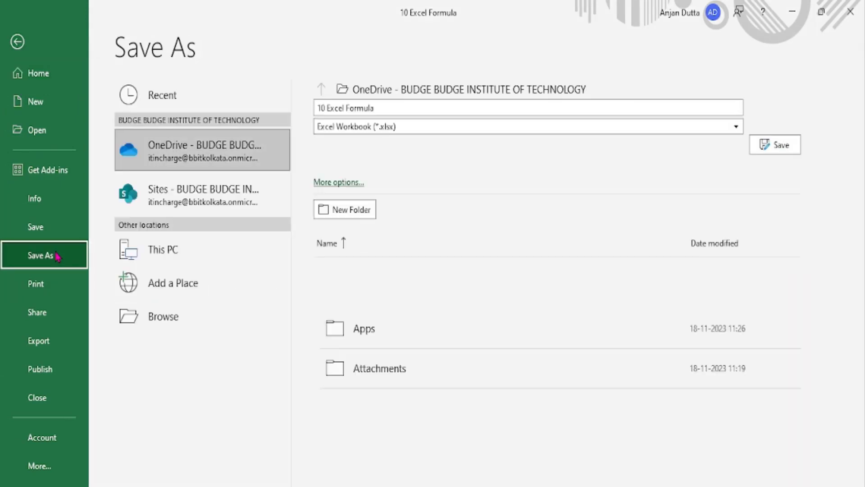
pyautogui.click(164, 321)
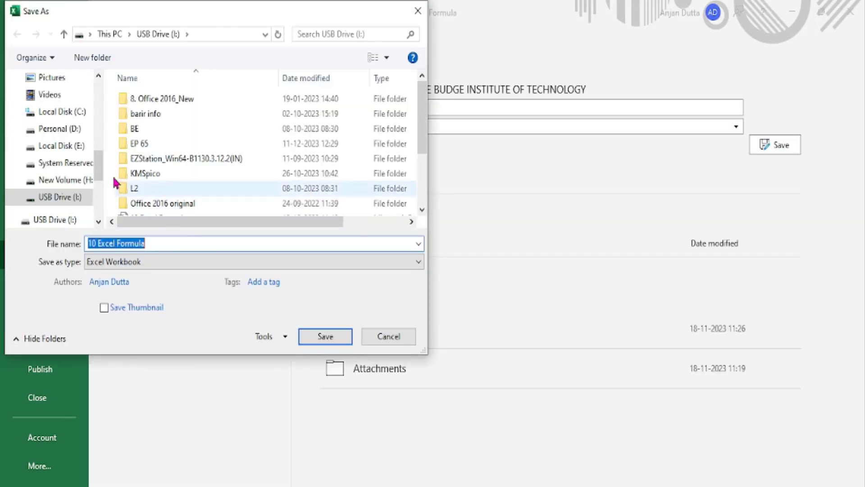
pyautogui.scroll(2, 70, 193)
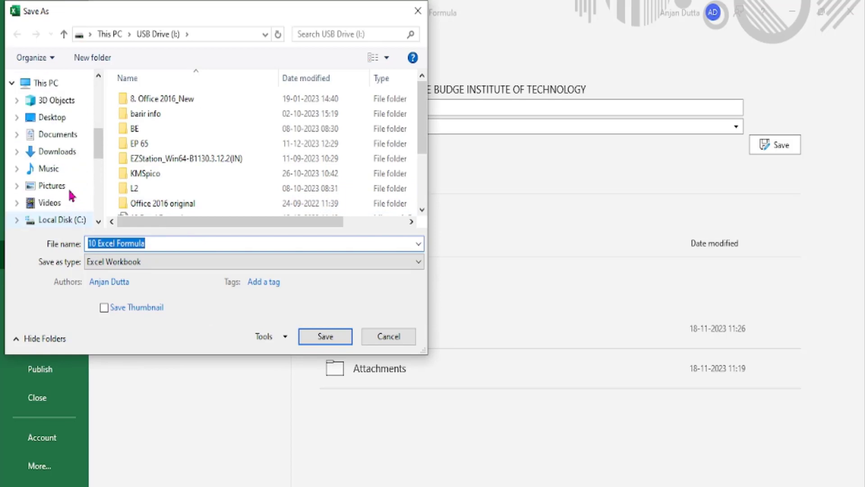
pyautogui.click(66, 135)
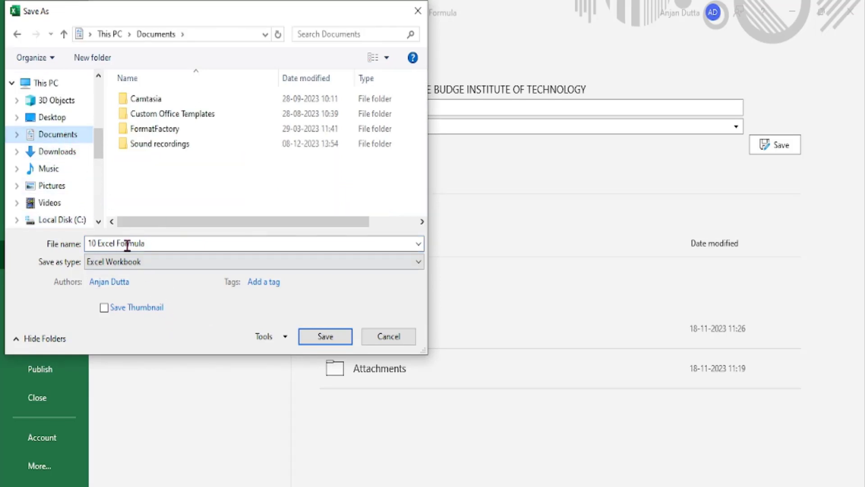
# - Shorten the file name of the copy to Excel Formula by removing the leading number
pyautogui.click(100, 244)
pyautogui.click(96, 244)
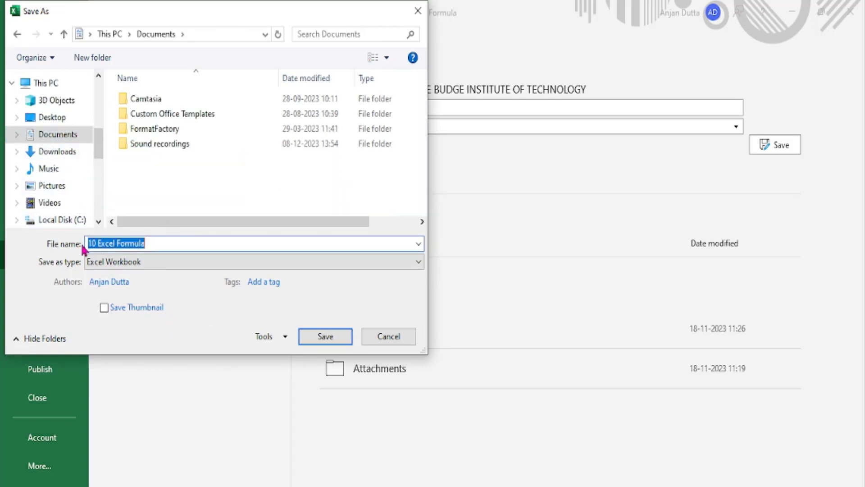
pyautogui.press('Left')
pyautogui.press('Delete')
pyautogui.press('Delete')
pyautogui.press('Delete')
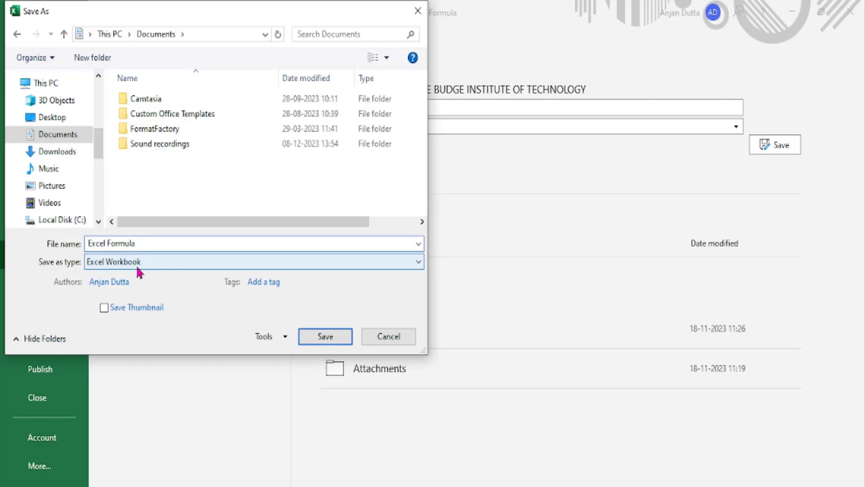
# - Save the file as PDF, publishing only the current selection
pyautogui.click(168, 262)
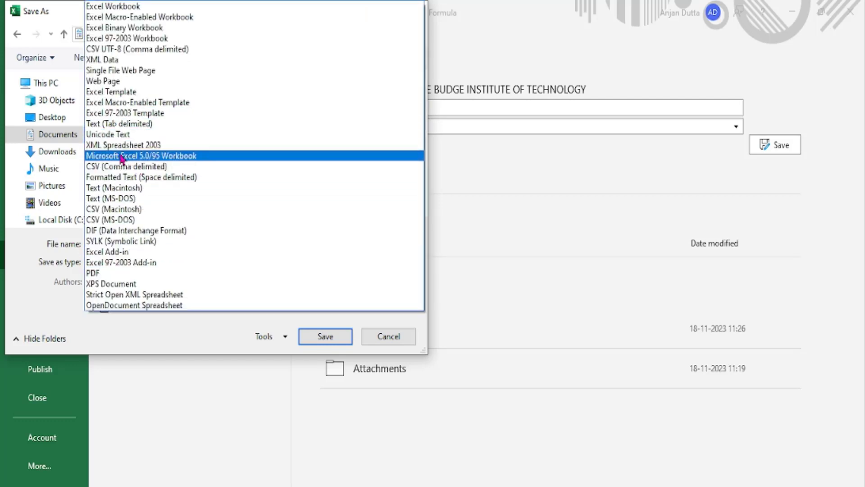
pyautogui.click(110, 274)
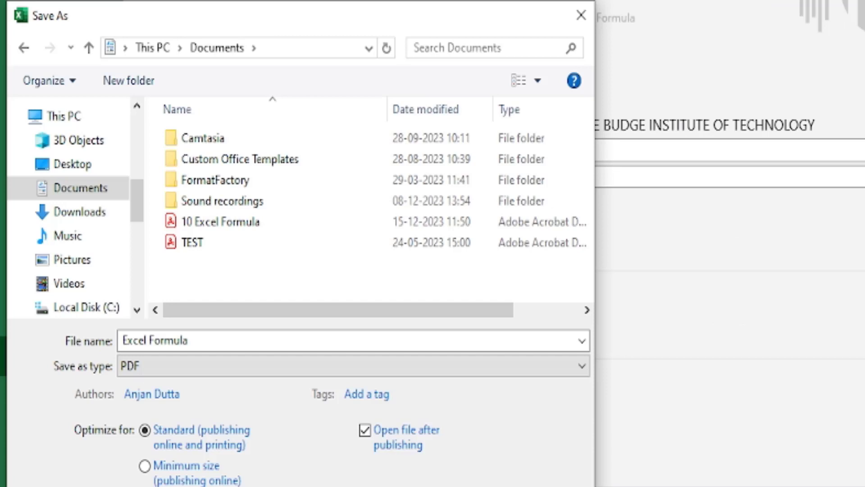
pyautogui.click(392, 486)
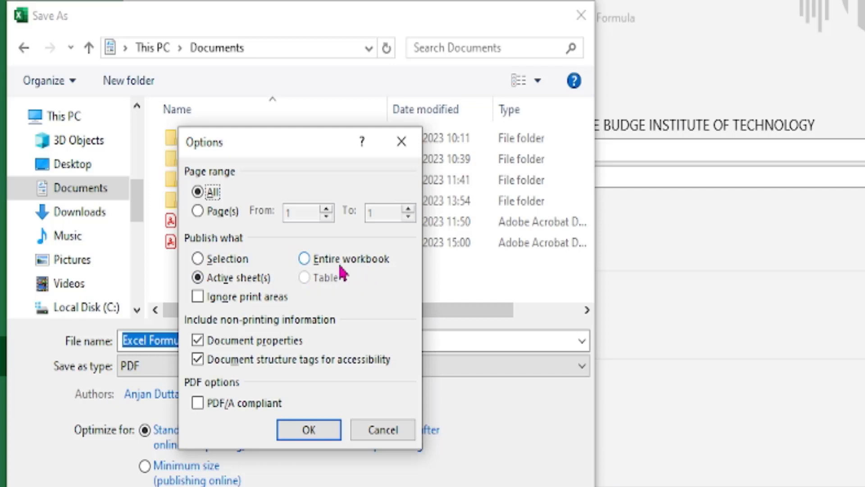
pyautogui.click(198, 259)
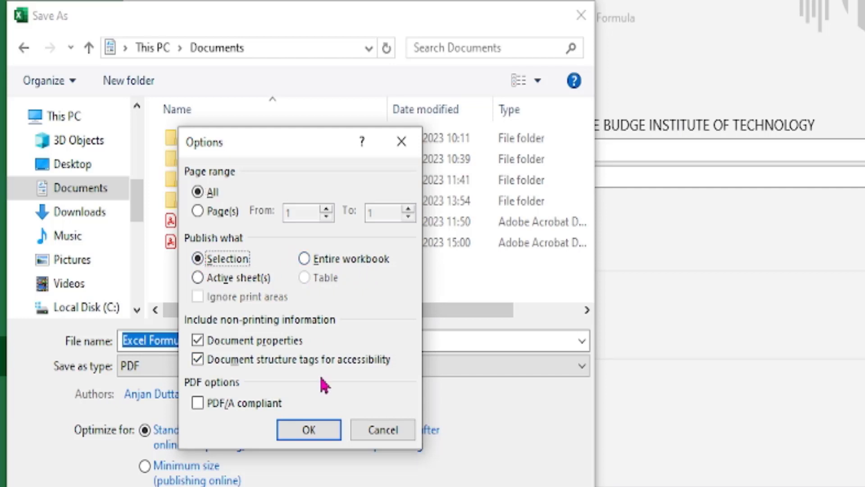
pyautogui.click(307, 433)
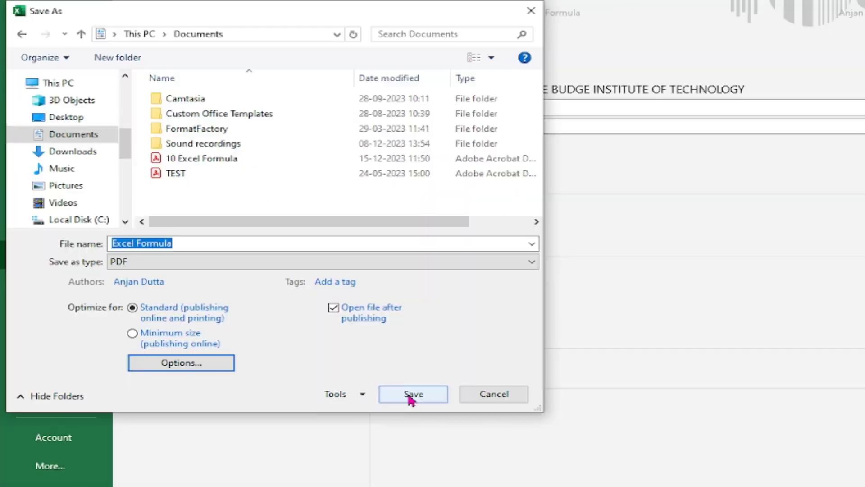
pyautogui.click(413, 396)
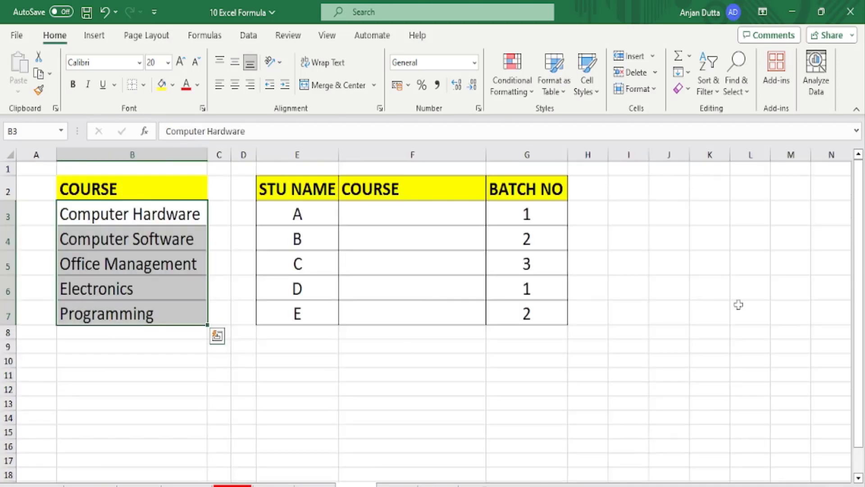
pyautogui.click(740, 304)
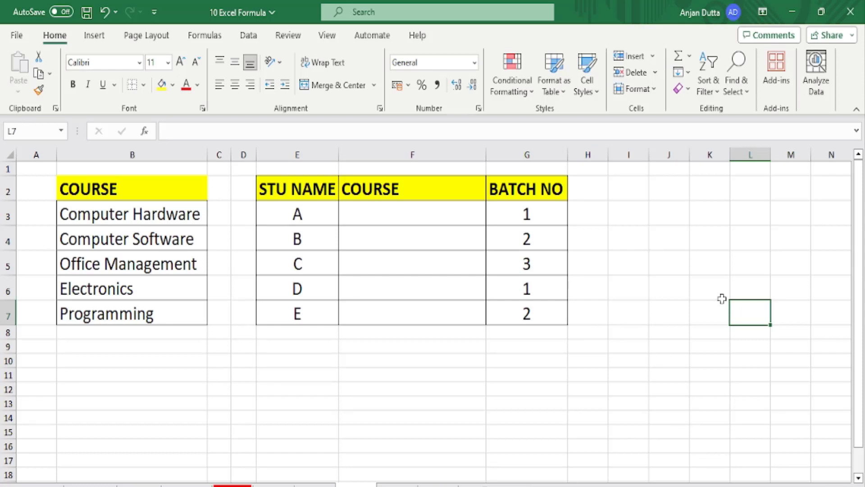
pyautogui.moveTo(298, 214); pyautogui.dragTo(293, 317)
pyautogui.moveTo(303, 210); pyautogui.dragTo(303, 315)
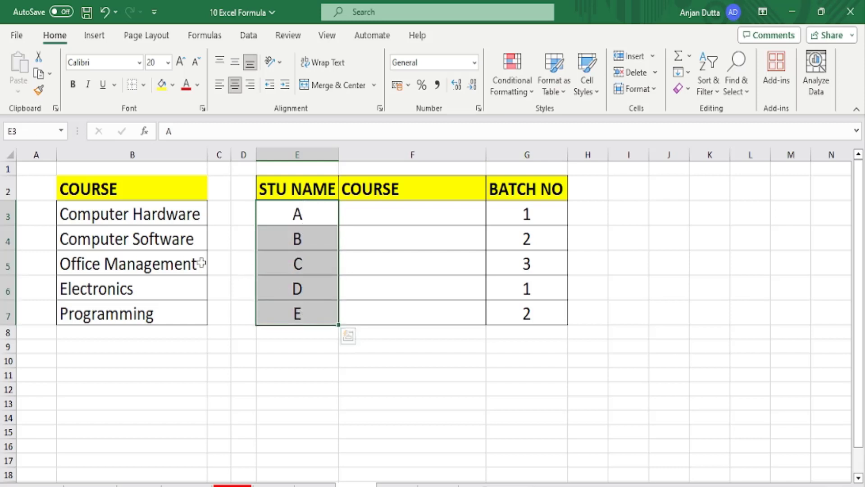
pyautogui.moveTo(149, 216); pyautogui.dragTo(148, 319)
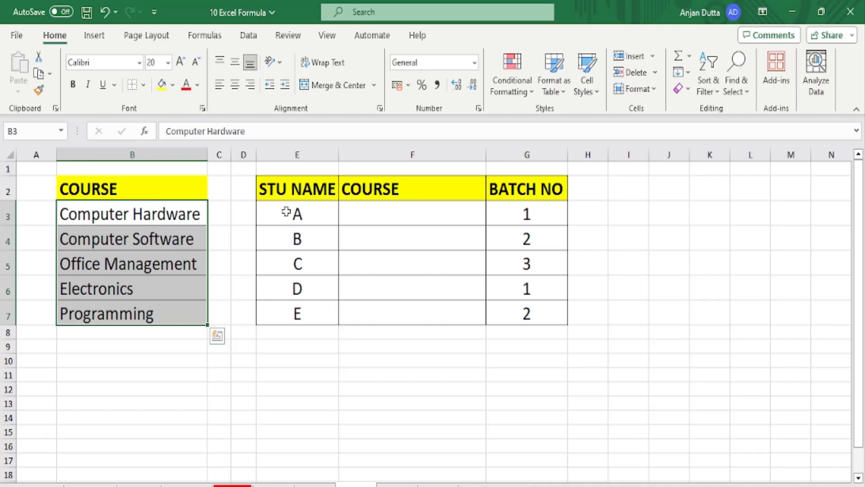
pyautogui.click(286, 212)
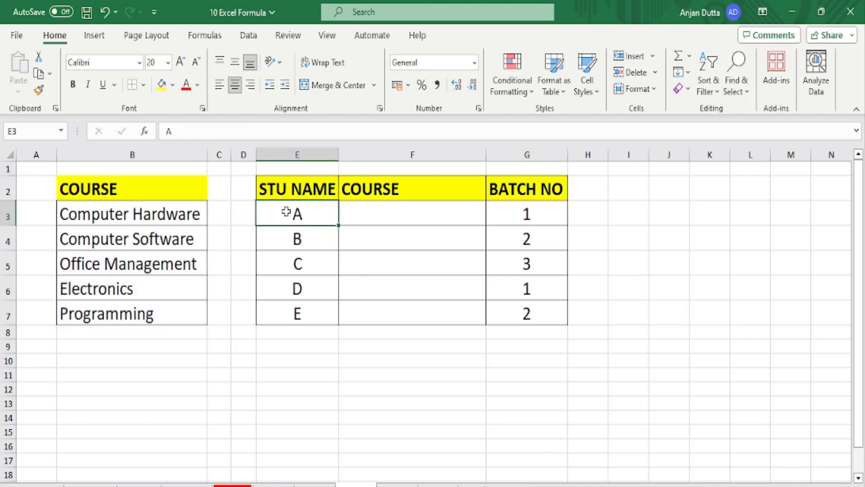
# - Centre the COURSE header in F2 of the student table horizontally
pyautogui.click(416, 209)
pyautogui.click(377, 178)
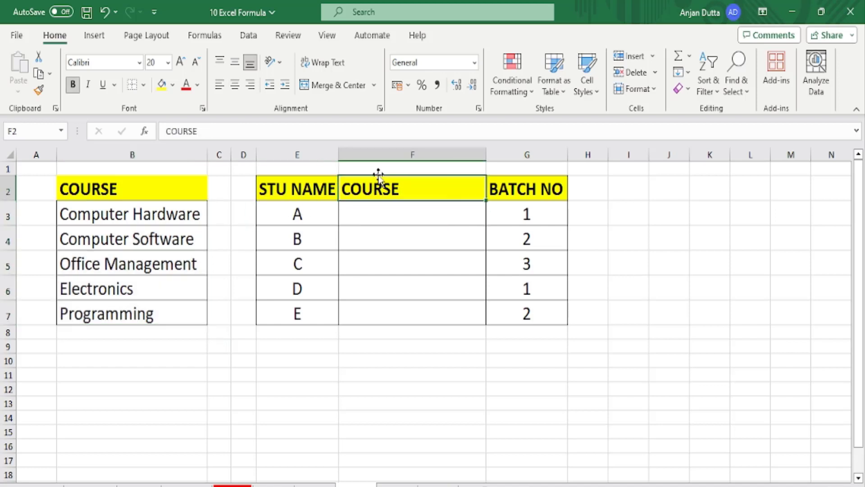
pyautogui.click(234, 85)
pyautogui.click(502, 217)
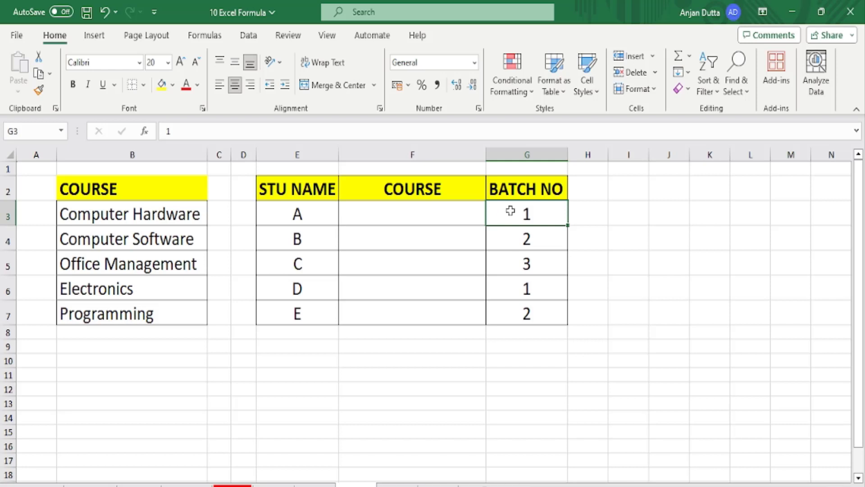
# - Examine the batch numbers in G3:G7, the empty course cells F3:F7 and the course list in column B
pyautogui.moveTo(510, 211); pyautogui.dragTo(512, 314)
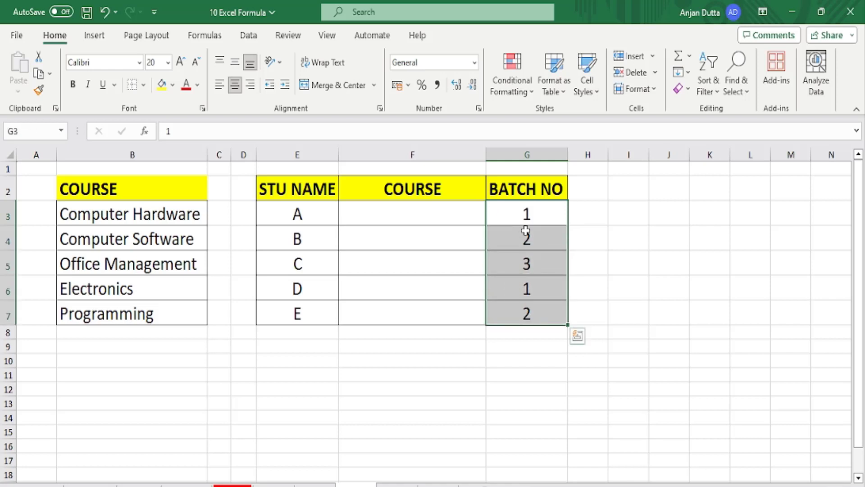
pyautogui.click(516, 212)
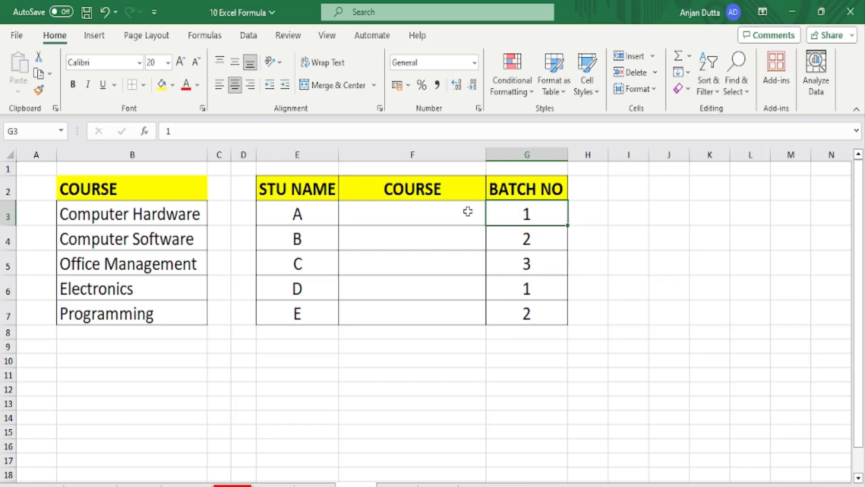
pyautogui.moveTo(392, 212); pyautogui.dragTo(386, 310)
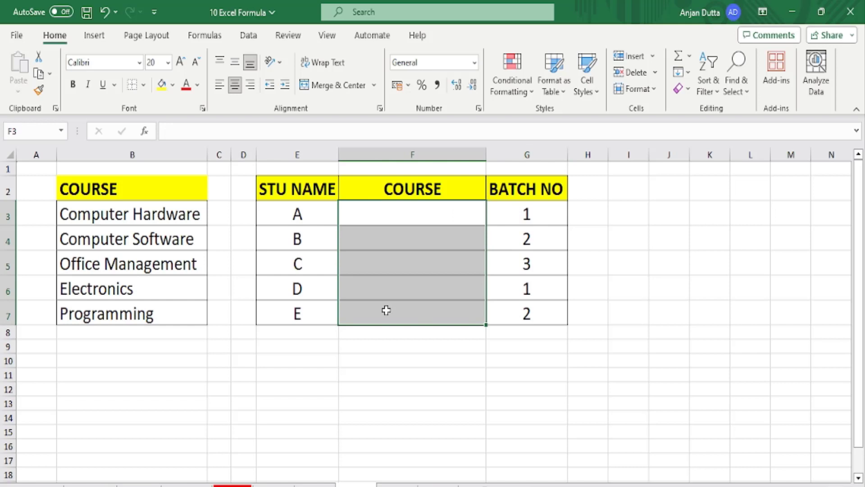
pyautogui.click(378, 222)
pyautogui.click(304, 218)
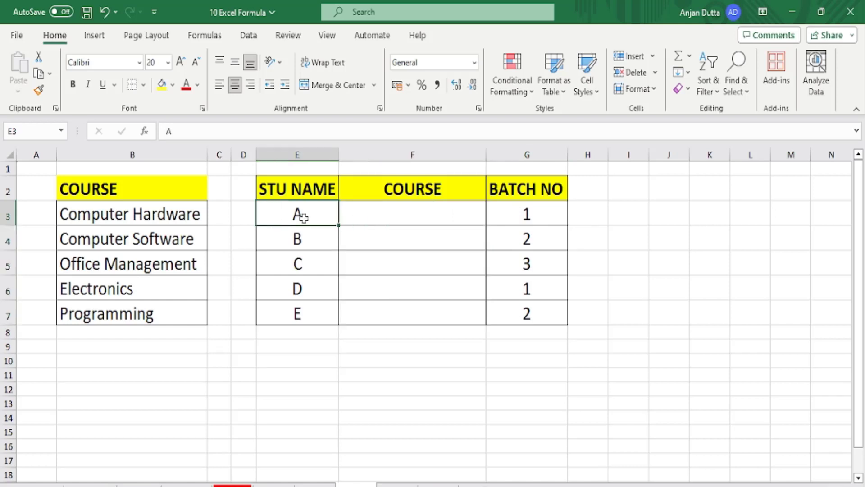
pyautogui.moveTo(142, 215); pyautogui.dragTo(131, 314)
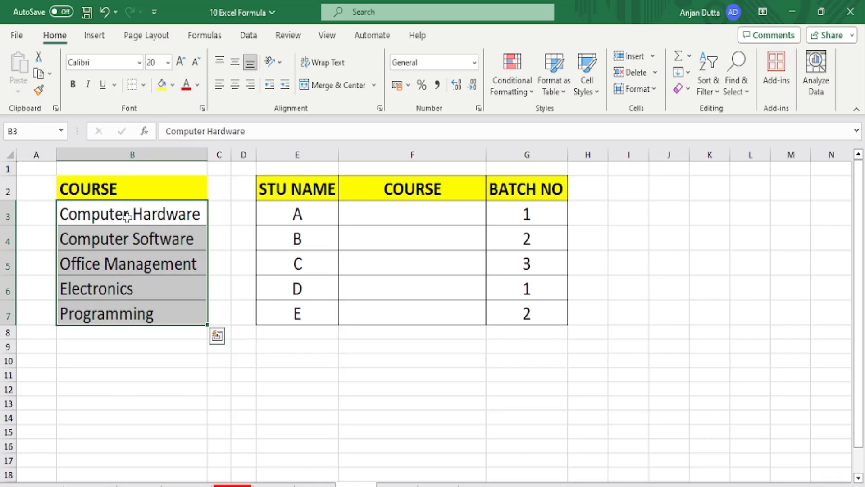
pyautogui.moveTo(154, 212); pyautogui.dragTo(139, 460)
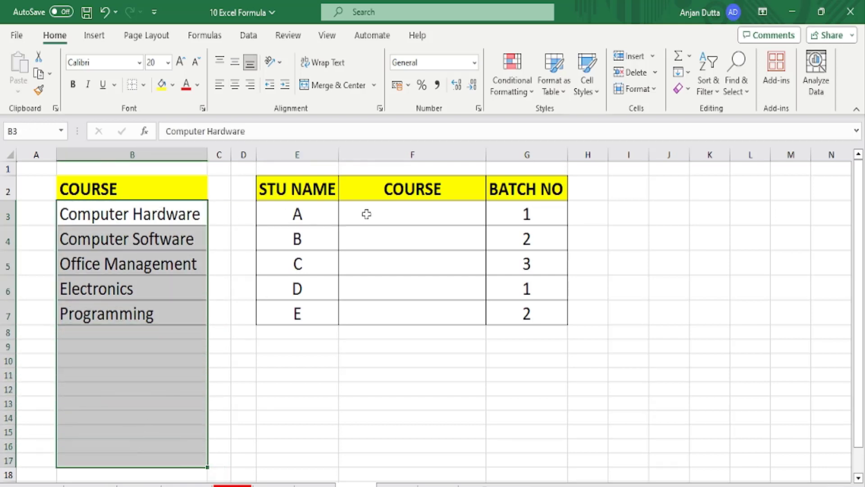
pyautogui.click(381, 212)
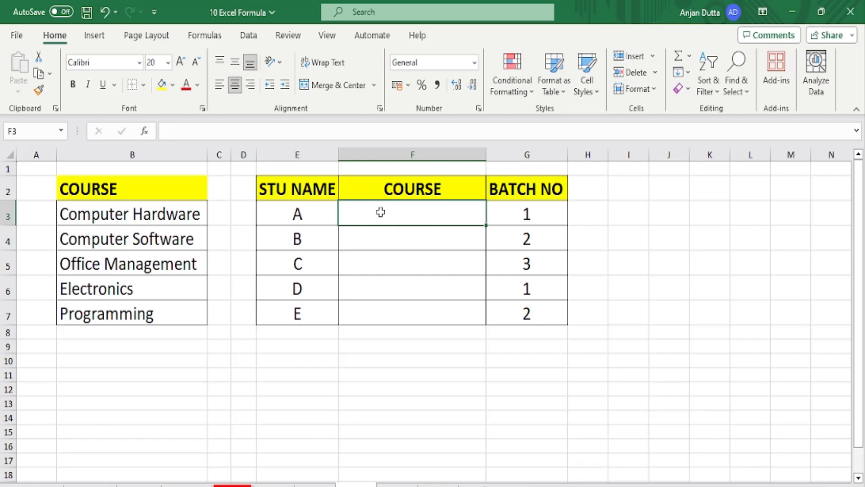
pyautogui.click(336, 240)
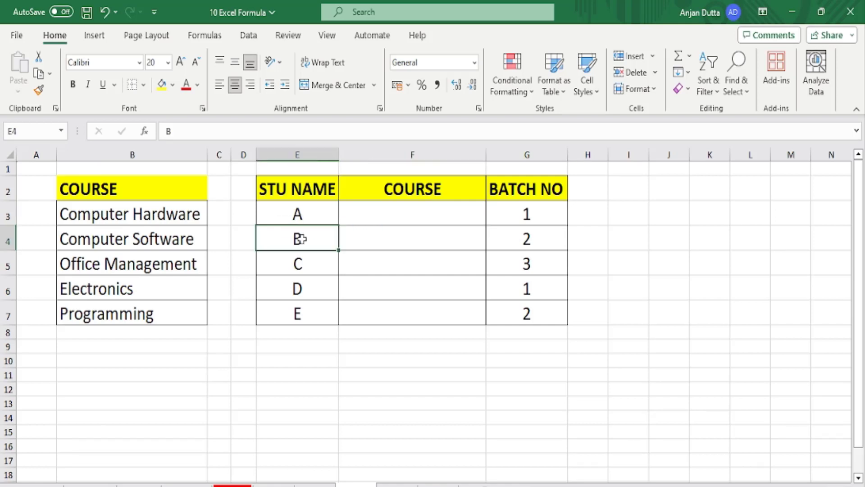
pyautogui.click(357, 237)
pyautogui.click(314, 263)
pyautogui.click(363, 268)
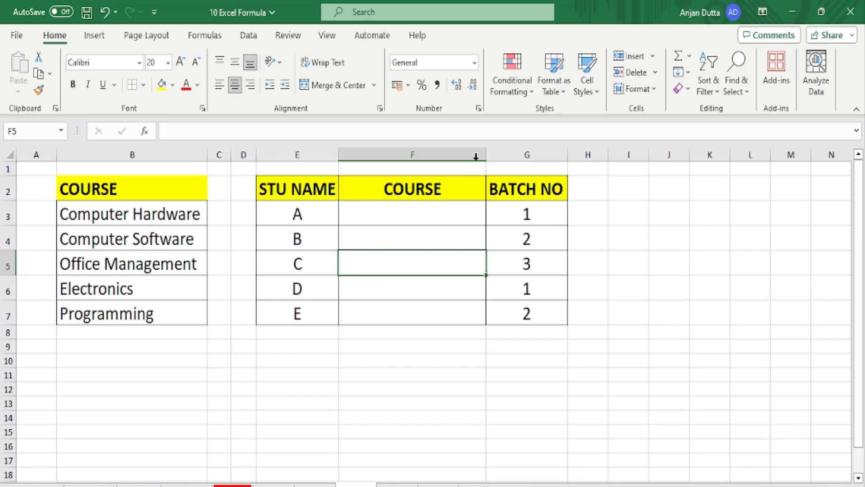
pyautogui.moveTo(485, 150); pyautogui.dragTo(484, 150)
# - Add List data validation to the student course cells F3:F7, using the course names in B3:B7 as the source
pyautogui.moveTo(419, 212); pyautogui.dragTo(429, 325)
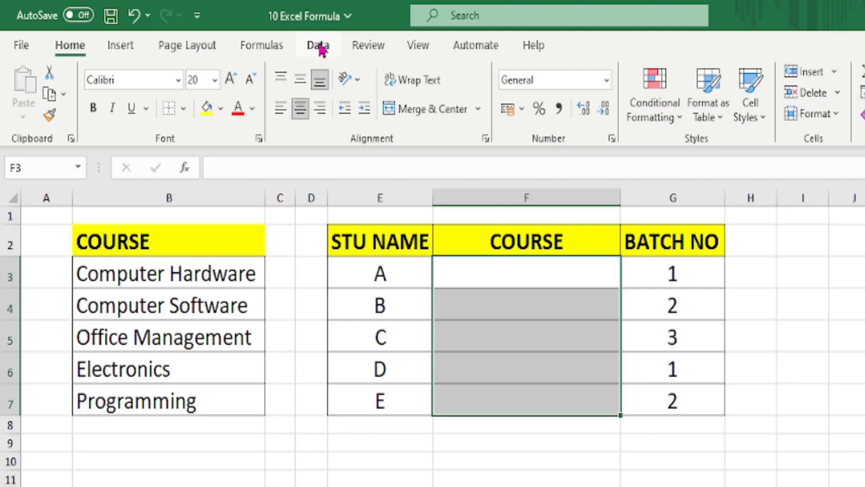
pyautogui.click(249, 40)
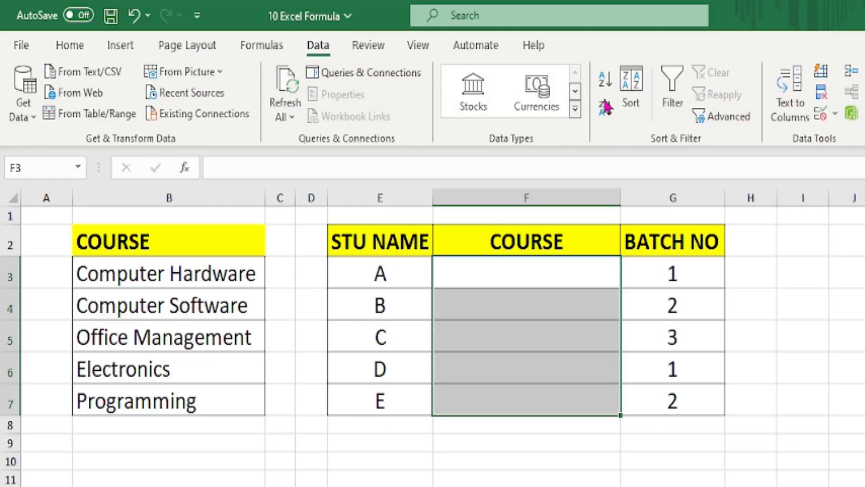
pyautogui.click(821, 114)
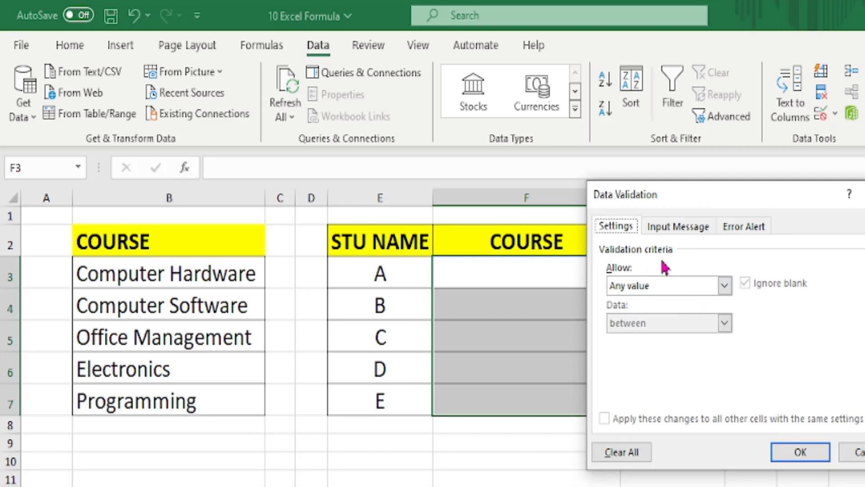
pyautogui.click(672, 287)
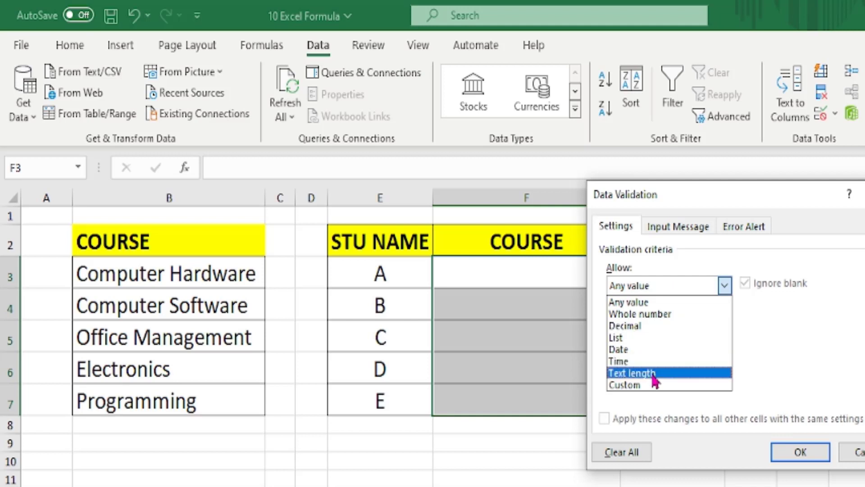
pyautogui.click(618, 337)
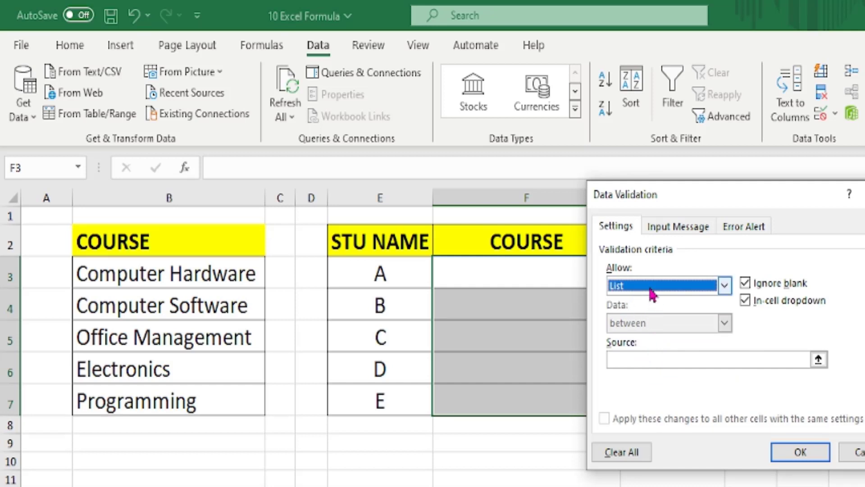
pyautogui.click(651, 358)
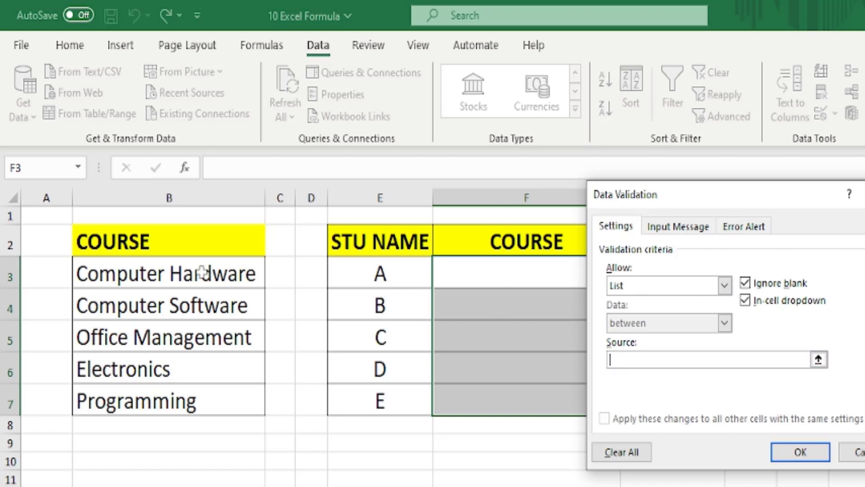
pyautogui.moveTo(201, 271); pyautogui.dragTo(212, 396)
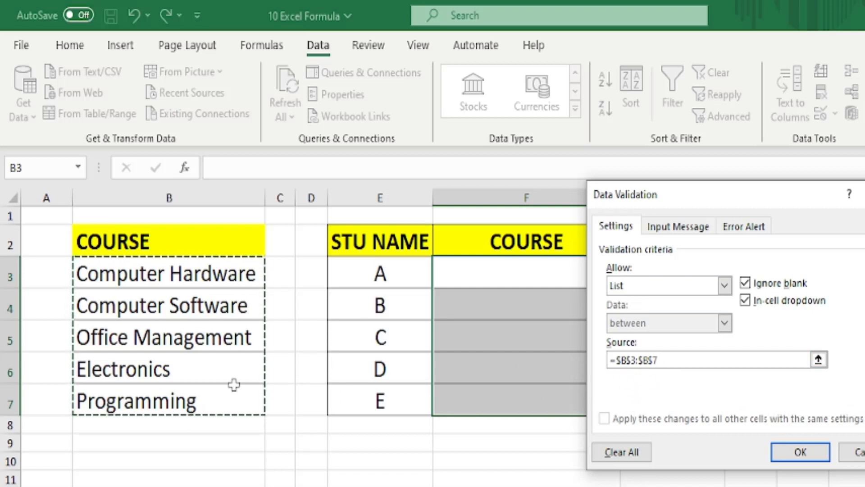
pyautogui.click(800, 453)
pyautogui.click(578, 466)
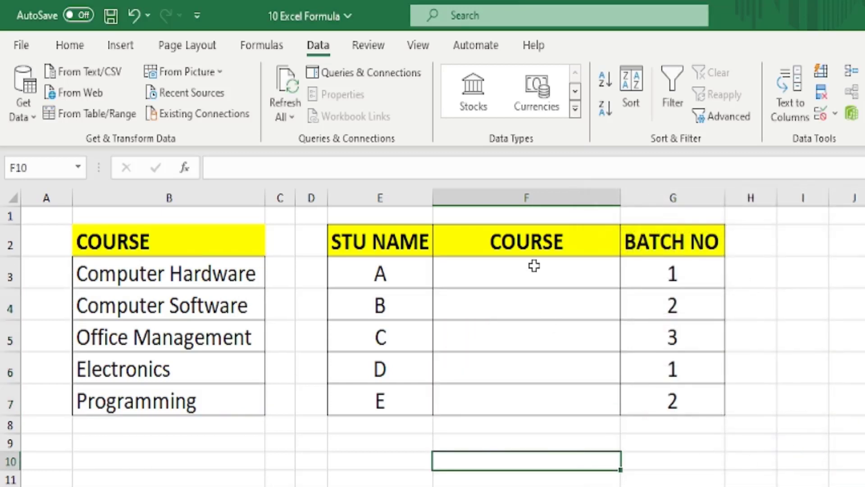
# - Choose Computer Hardware for student A, Computer Software for student B and Office Management for student C from the in-cell lists
pyautogui.click(533, 267)
pyautogui.click(628, 279)
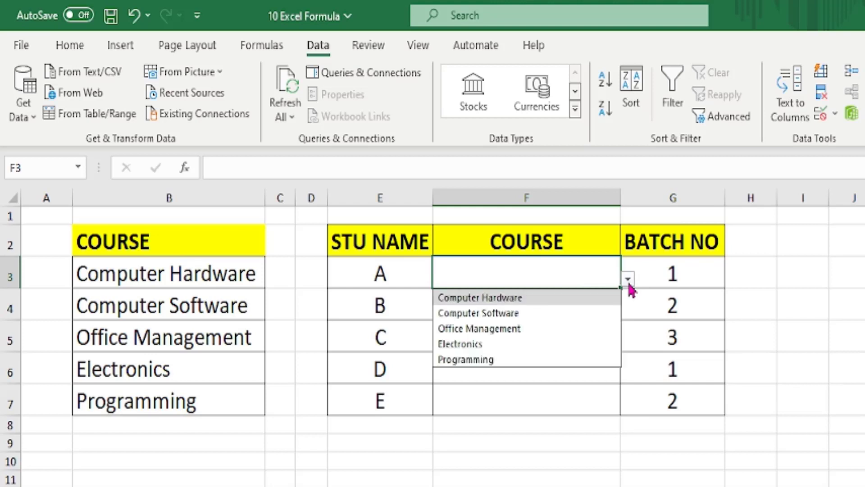
pyautogui.click(557, 298)
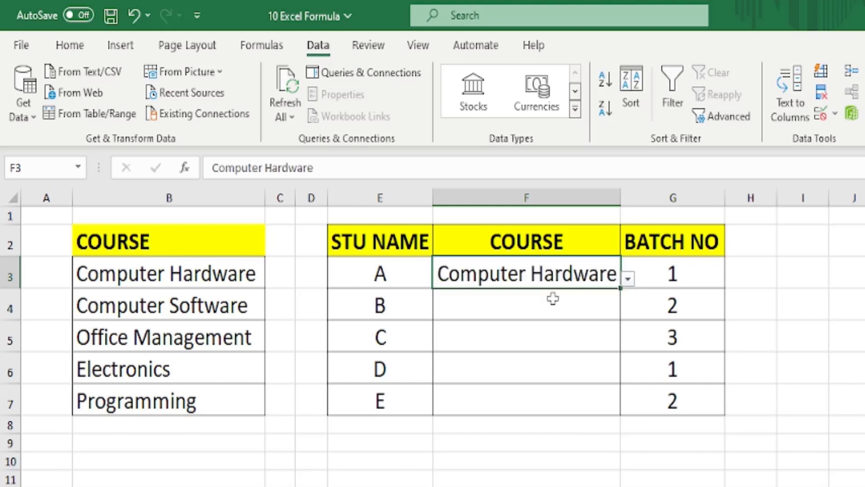
pyautogui.click(593, 315)
pyautogui.click(628, 312)
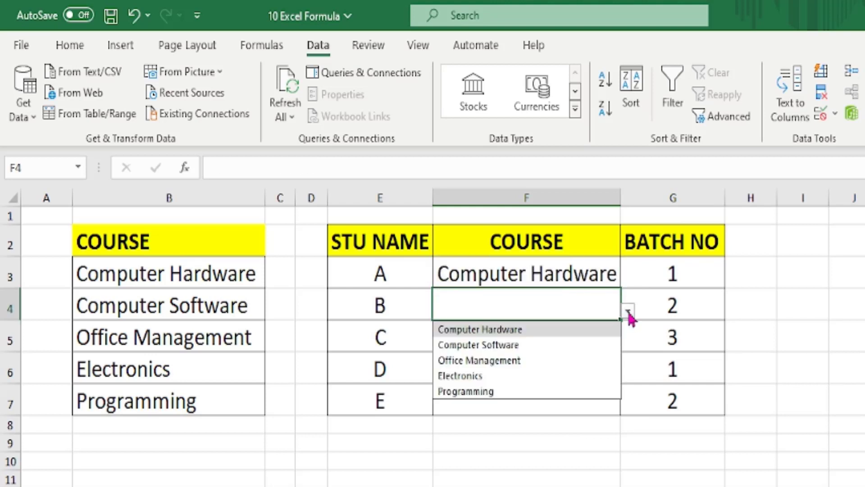
pyautogui.click(563, 348)
pyautogui.click(620, 343)
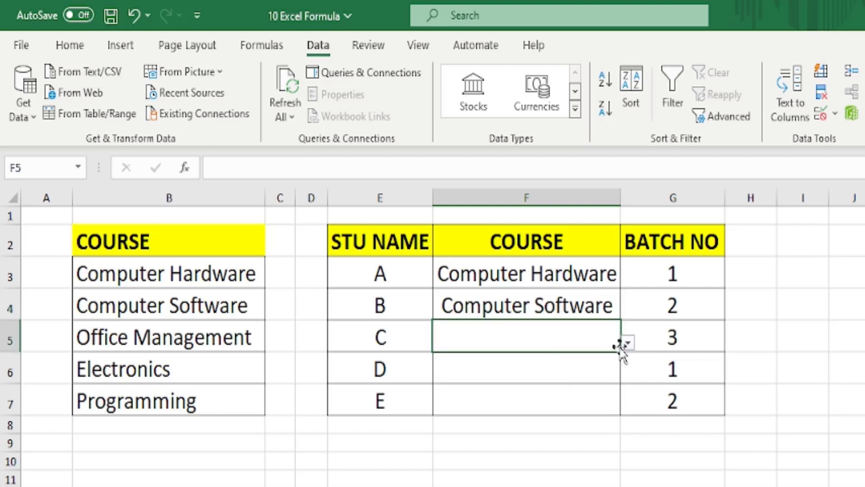
pyautogui.click(630, 349)
pyautogui.click(550, 393)
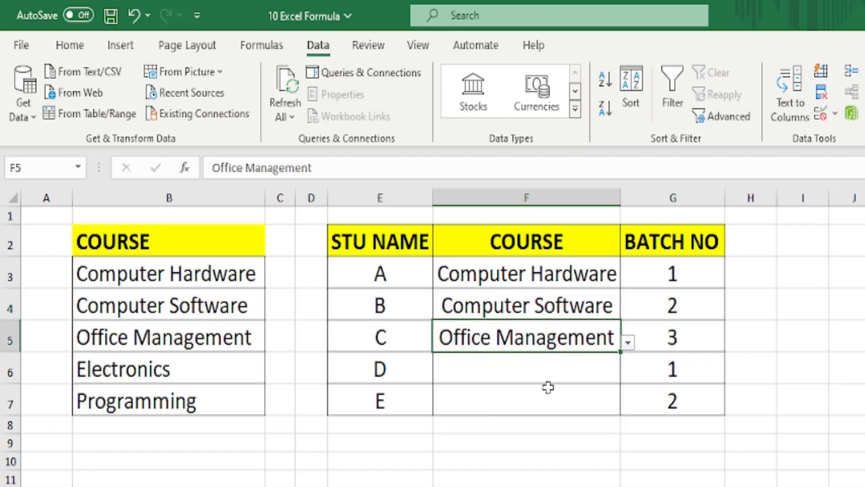
# - Choose Electronics for student D in F6 and Programming for student E in F7 from the in-cell lists
pyautogui.click(545, 370)
pyautogui.click(628, 375)
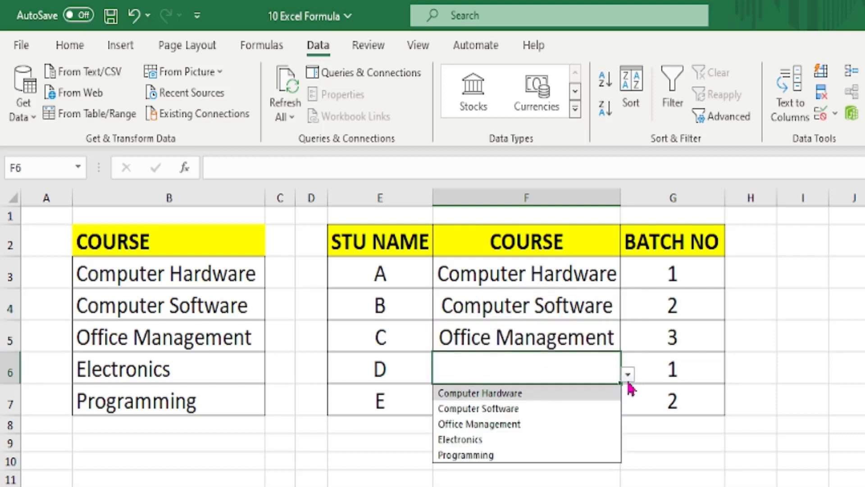
pyautogui.click(531, 438)
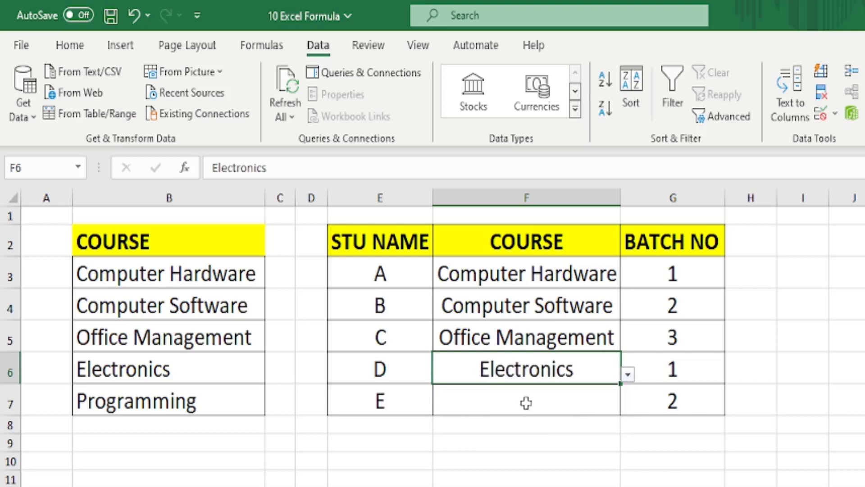
pyautogui.click(526, 403)
pyautogui.click(628, 405)
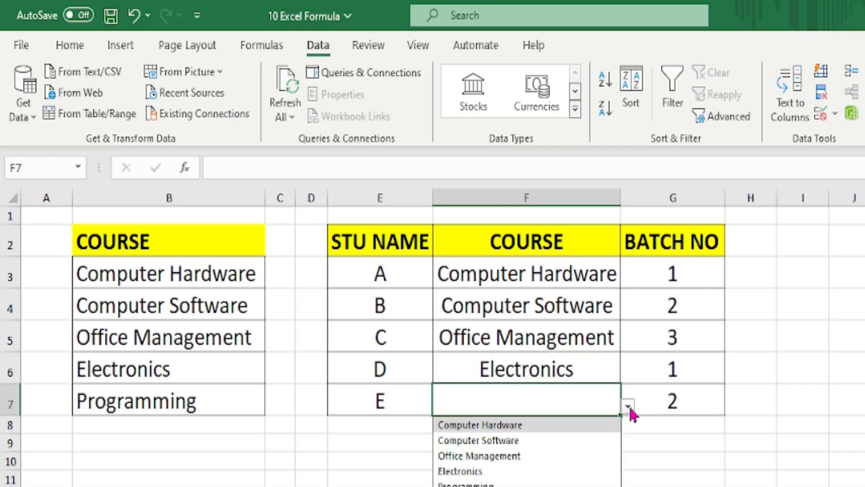
pyautogui.click(547, 481)
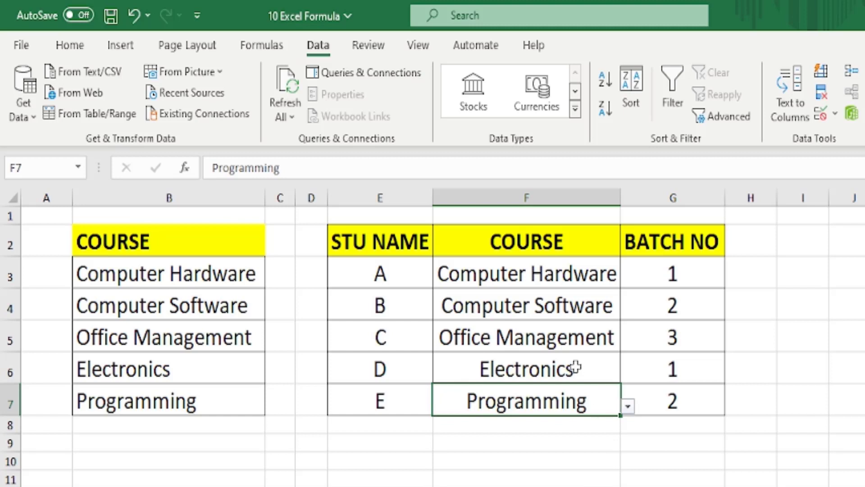
# - Change student B's course in F4 to Electronics from the in-cell list
pyautogui.click(554, 304)
pyautogui.click(628, 310)
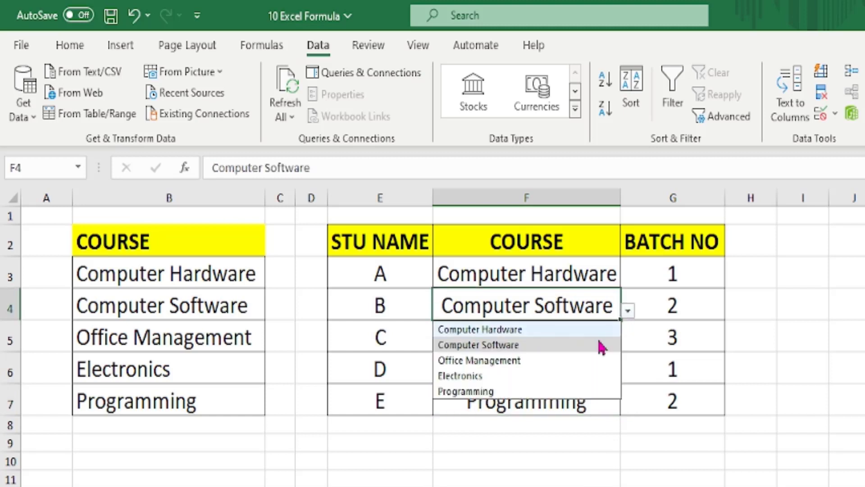
pyautogui.click(545, 376)
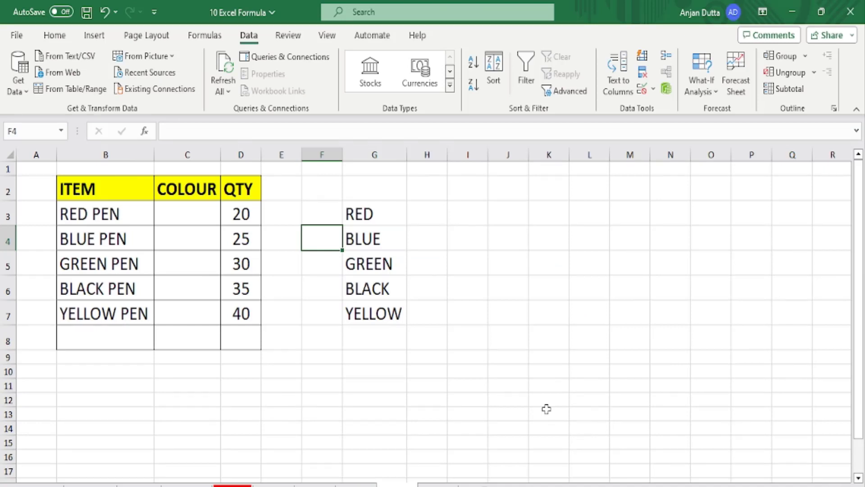
# - Examine the pen items in B3:B7, their quantities in D3:D7 and the empty COLOUR cells C3:C7
pyautogui.click(108, 193)
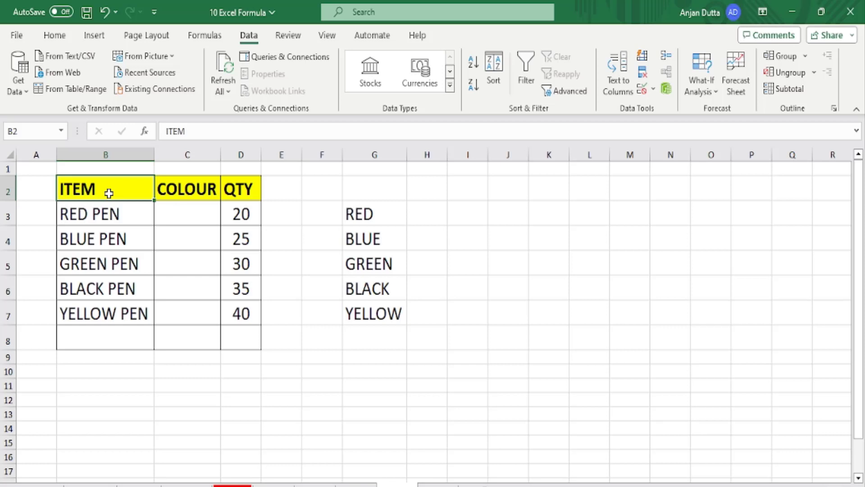
pyautogui.click(119, 218)
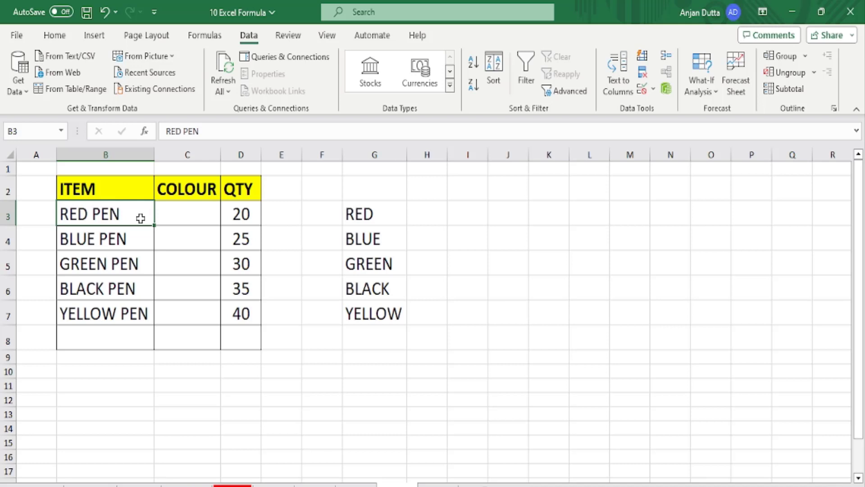
pyautogui.click(126, 240)
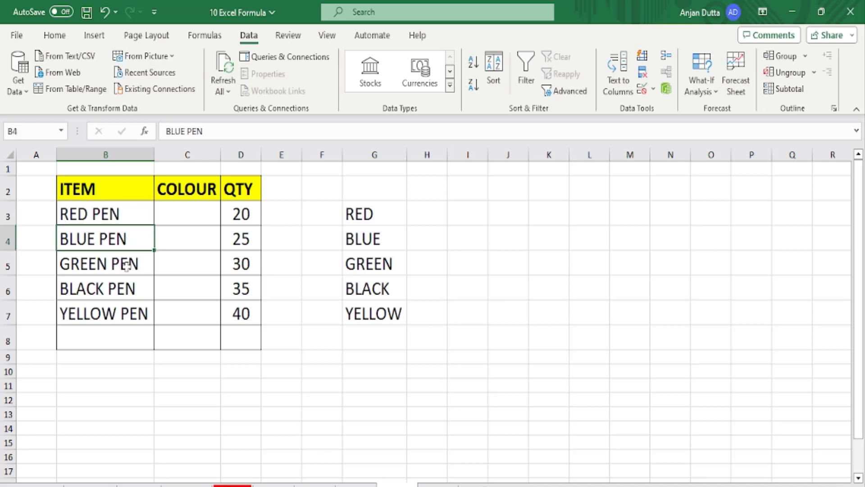
pyautogui.click(127, 266)
pyautogui.click(135, 290)
pyautogui.click(138, 313)
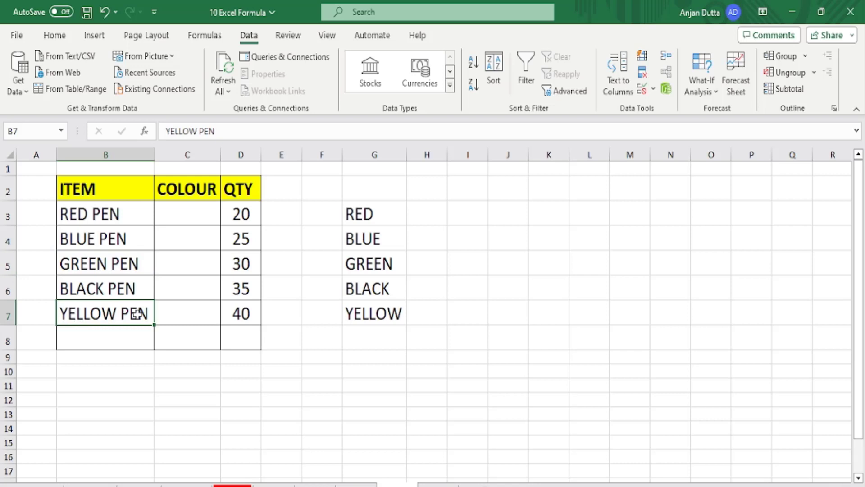
pyautogui.click(127, 216)
pyautogui.click(255, 209)
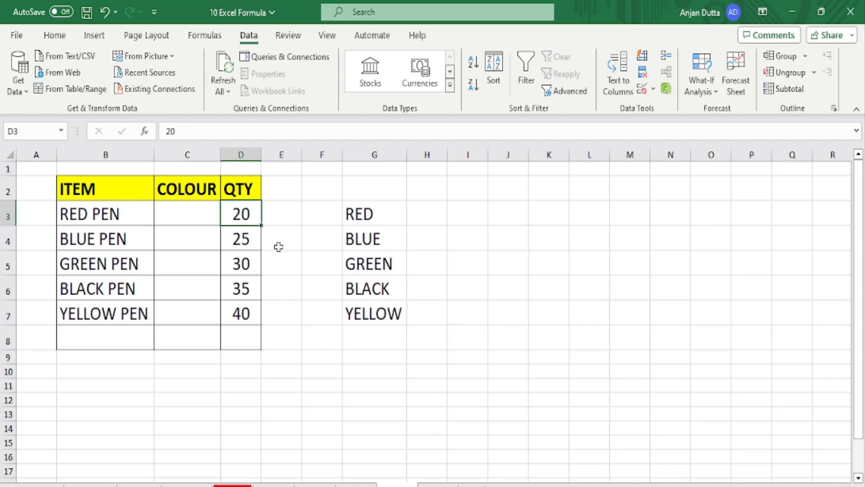
pyautogui.click(245, 237)
pyautogui.click(253, 267)
pyautogui.click(249, 289)
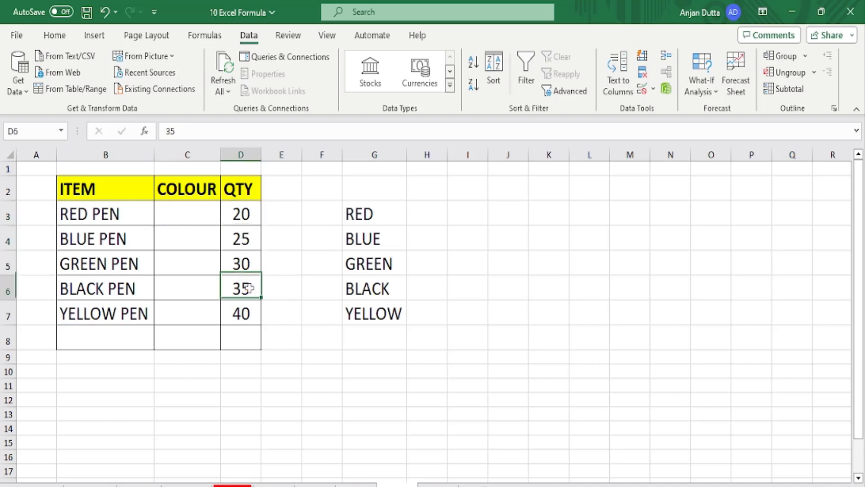
pyautogui.click(249, 313)
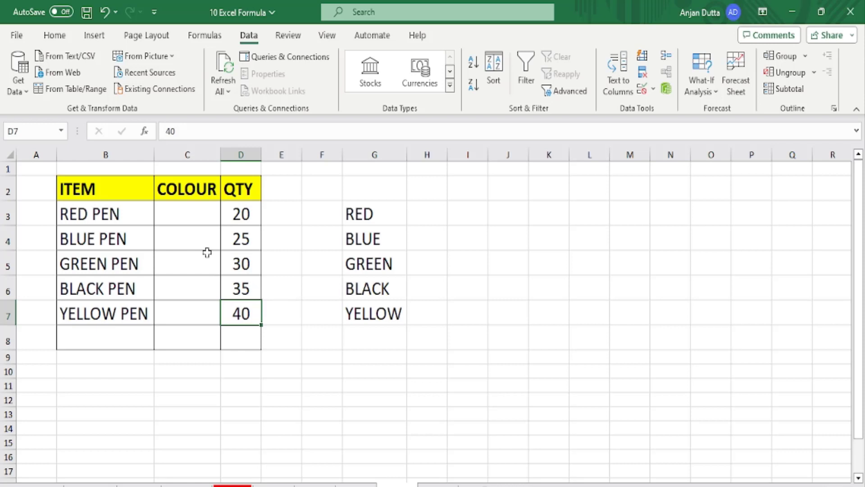
pyautogui.click(185, 211)
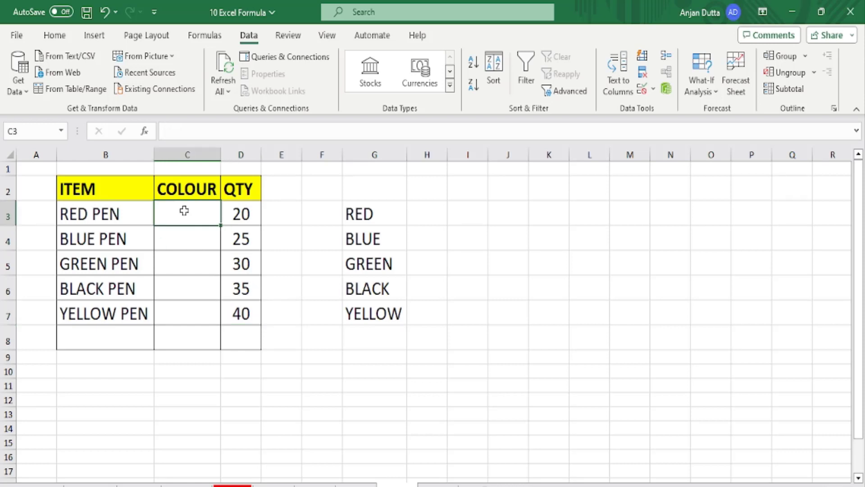
pyautogui.click(113, 207)
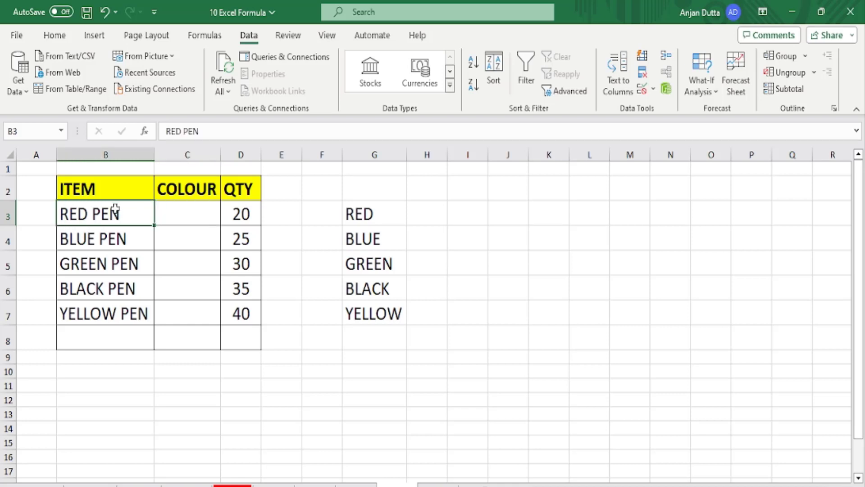
pyautogui.click(107, 239)
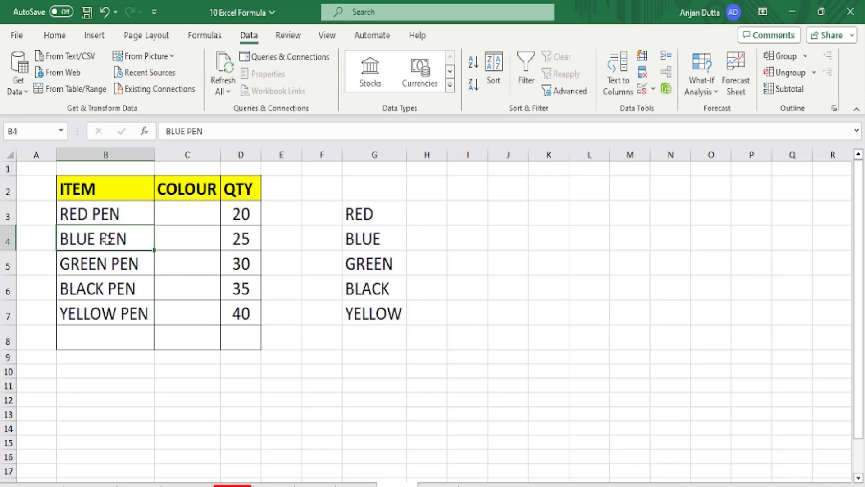
pyautogui.click(189, 213)
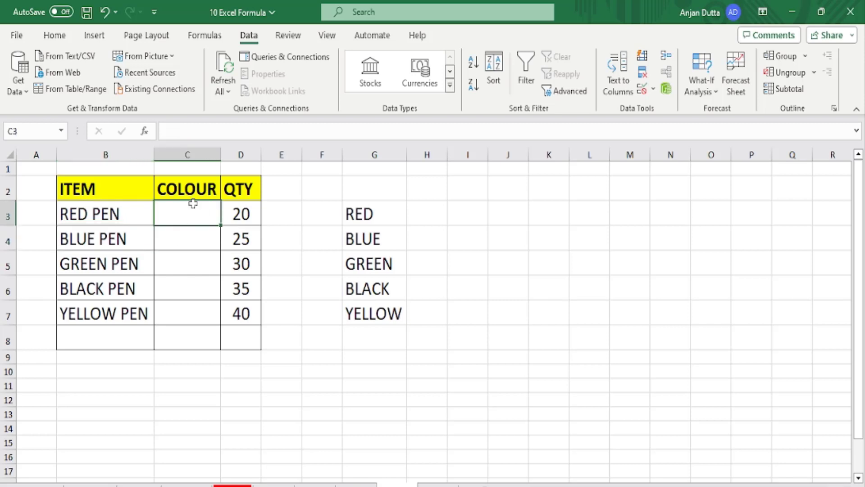
pyautogui.moveTo(192, 226); pyautogui.dragTo(189, 323)
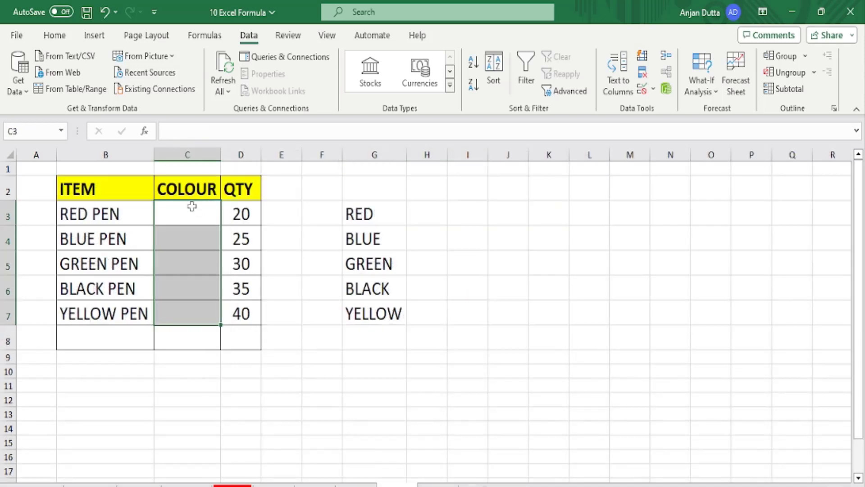
# - Fill the COLOUR cell C3 beside RED PEN with yellow
pyautogui.click(193, 209)
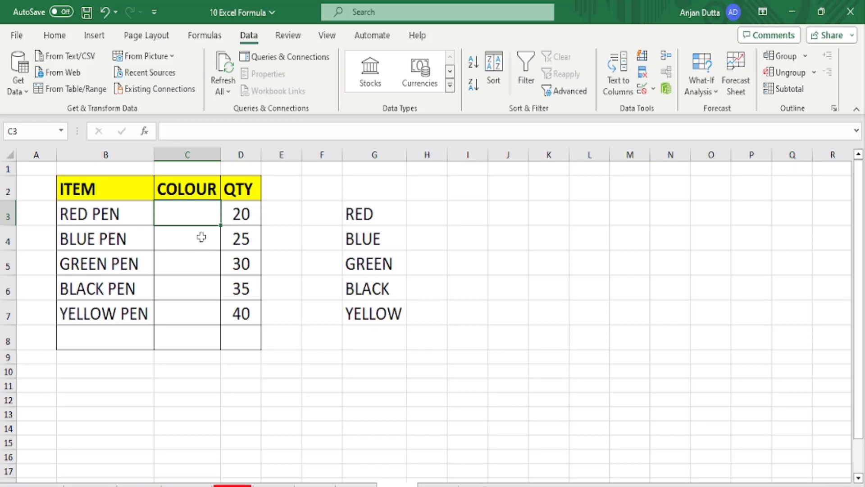
pyautogui.click(53, 39)
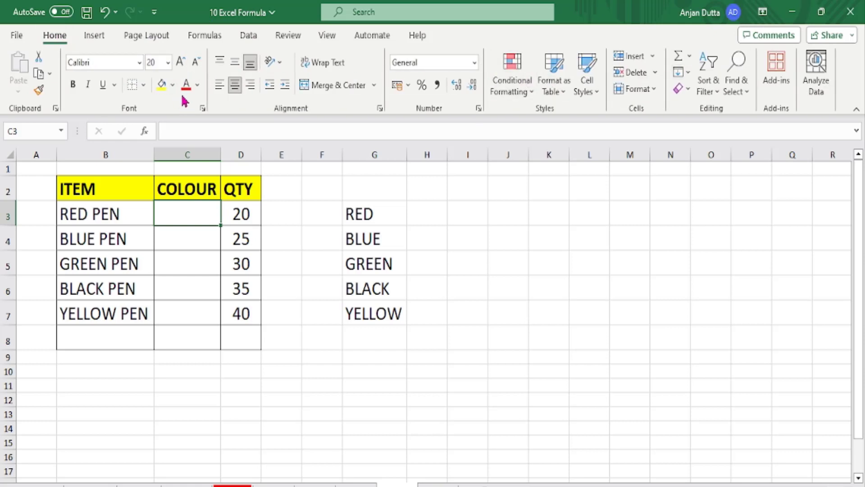
pyautogui.click(161, 86)
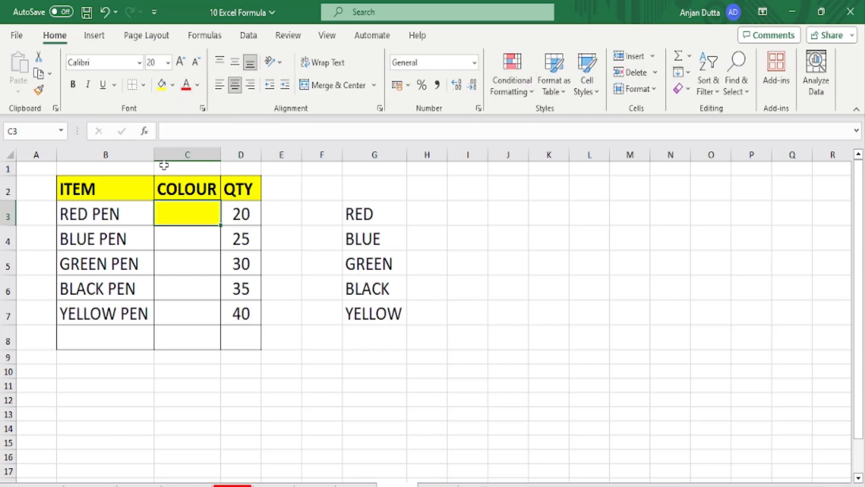
# - Undo the yellow fill in the COLOUR cell C3 beside RED PEN
pyautogui.hotkey('ctrl', 'z')
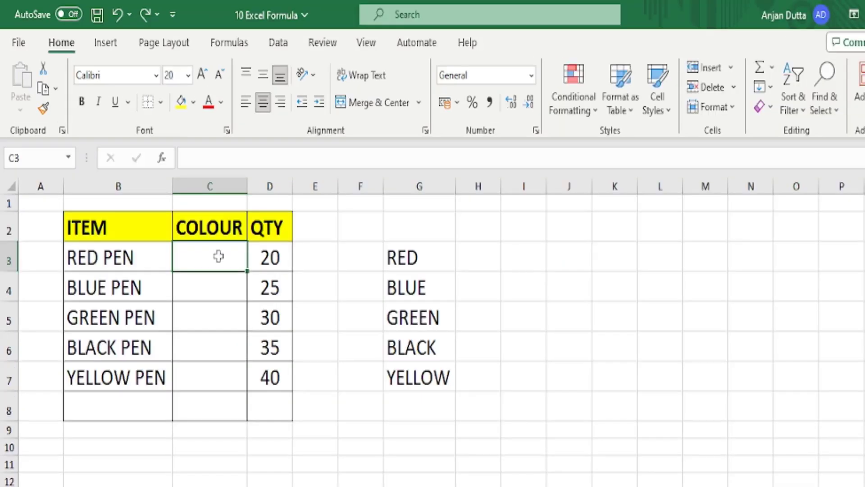
# - Add list data validation to the COLOUR cells C3:C7, using =$G$3:$G$7 as the source of the in-cell choices
pyautogui.moveTo(218, 256); pyautogui.dragTo(206, 381)
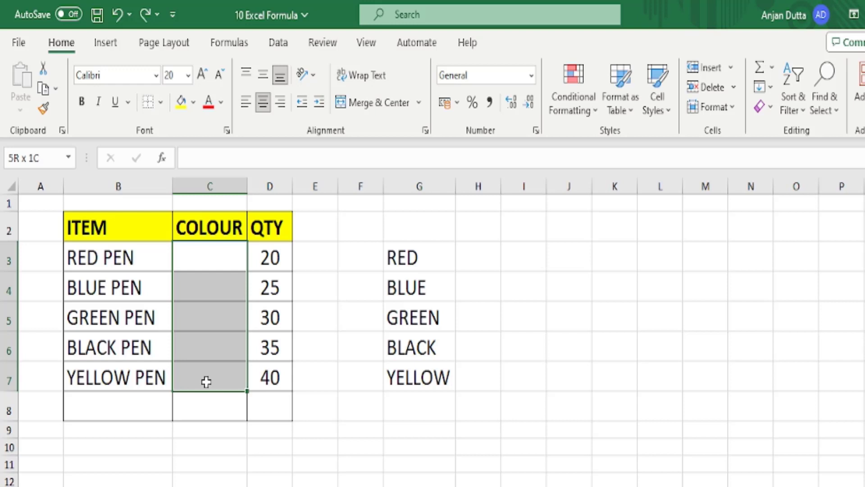
pyautogui.moveTo(206, 382); pyautogui.dragTo(206, 382)
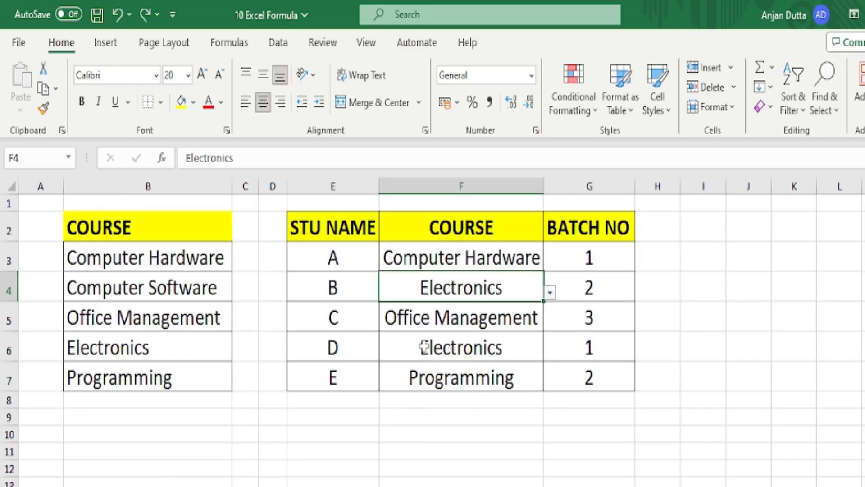
pyautogui.click(536, 270)
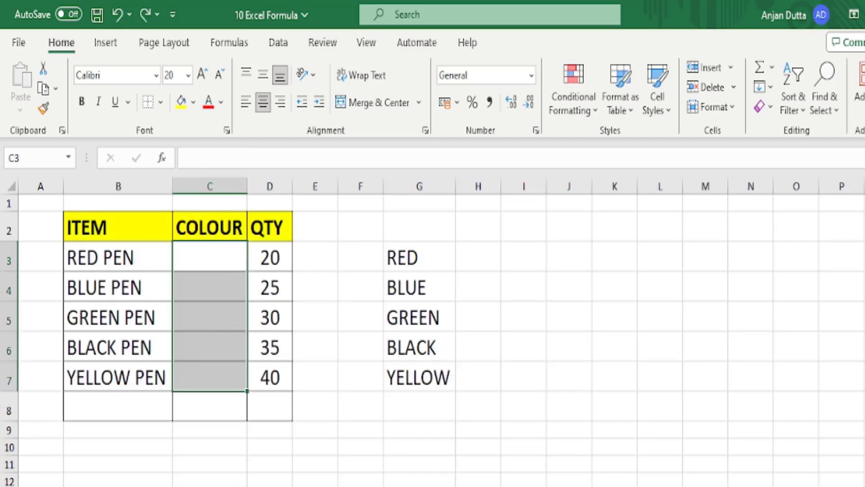
pyautogui.click(279, 43)
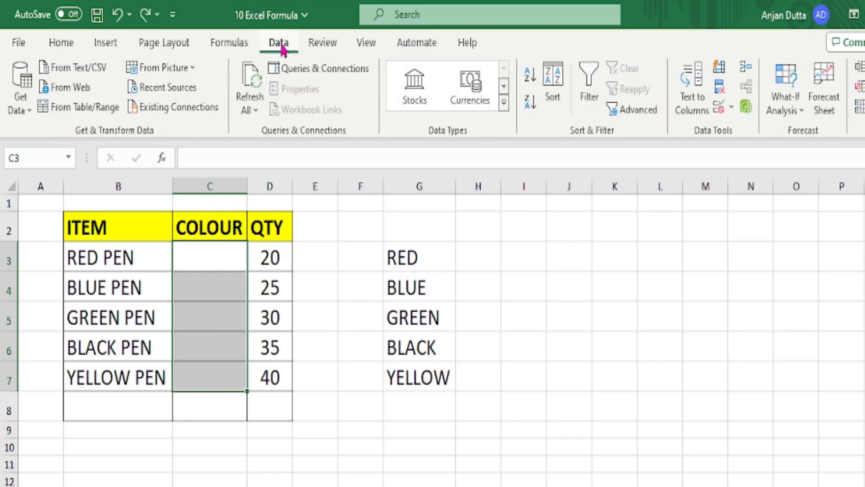
pyautogui.click(719, 109)
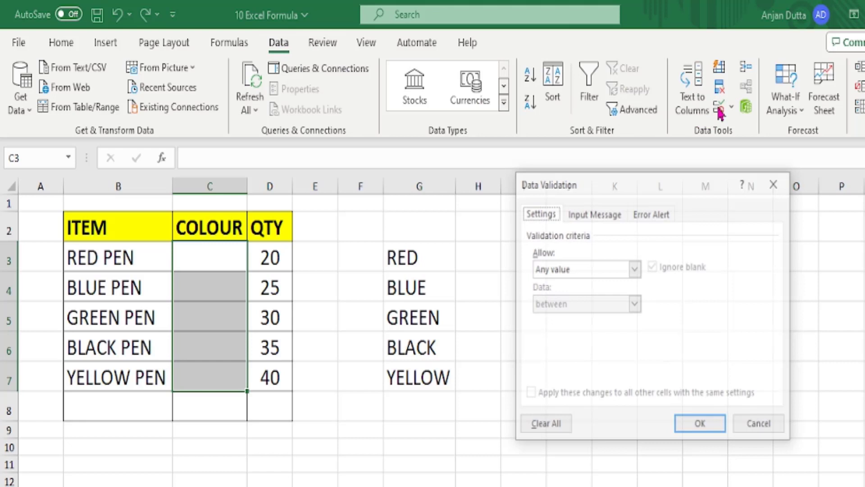
pyautogui.click(581, 269)
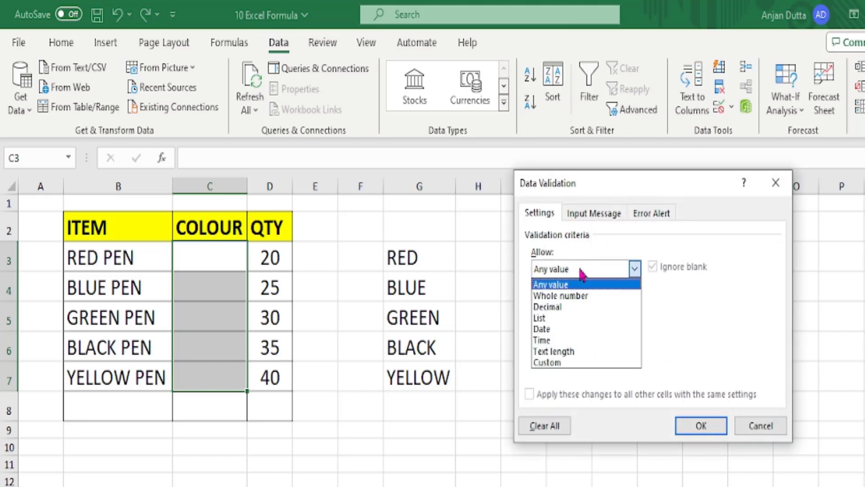
pyautogui.click(560, 318)
pyautogui.click(569, 339)
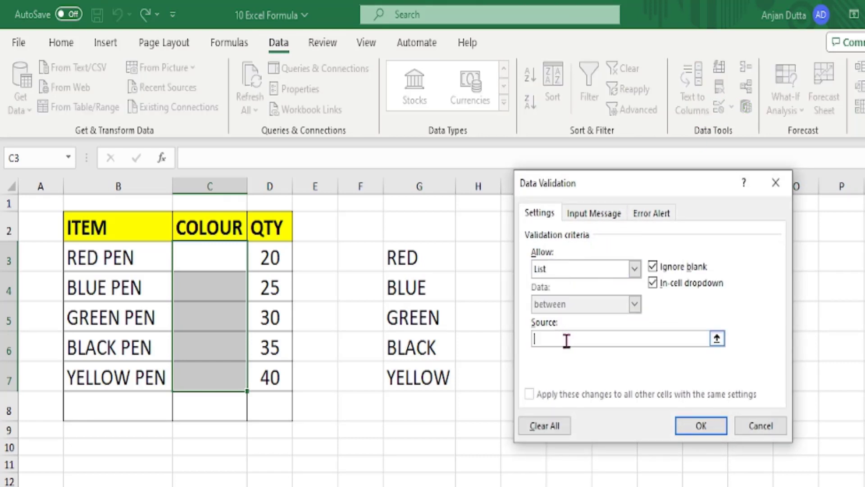
pyautogui.moveTo(411, 255); pyautogui.dragTo(413, 372)
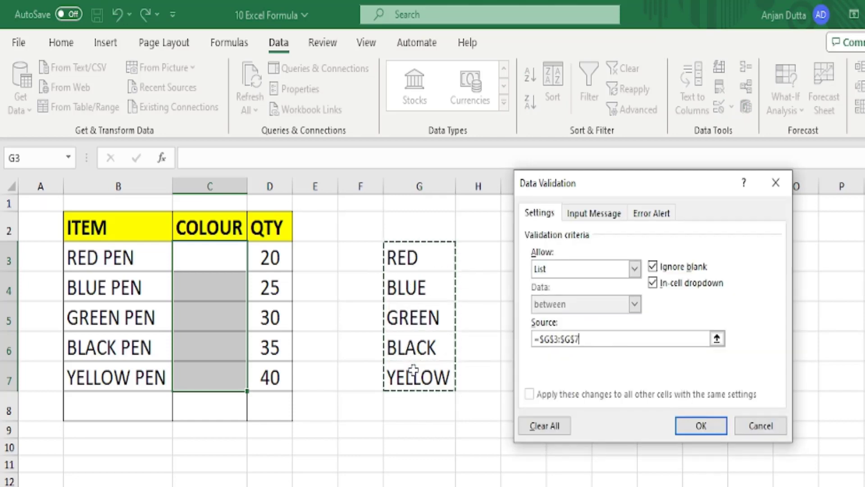
pyautogui.click(679, 424)
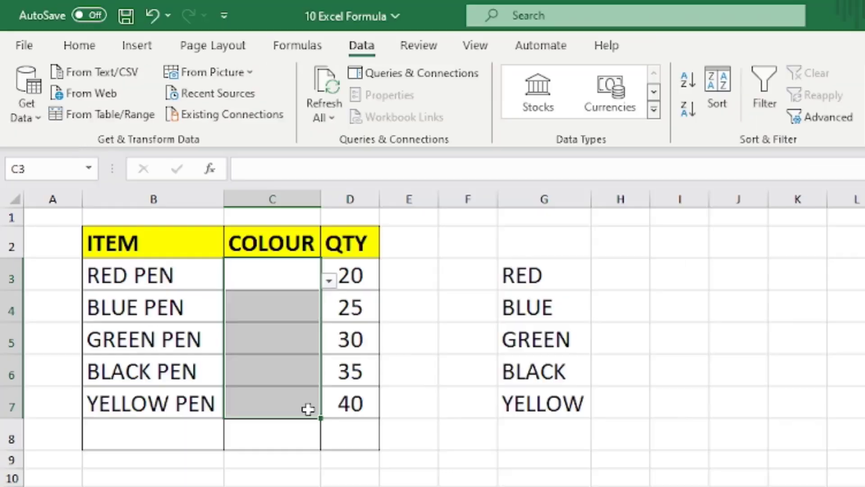
# - Check the new in-cell colour lists in C4 and C5 without choosing a value
pyautogui.click(239, 446)
pyautogui.click(206, 287)
pyautogui.click(330, 313)
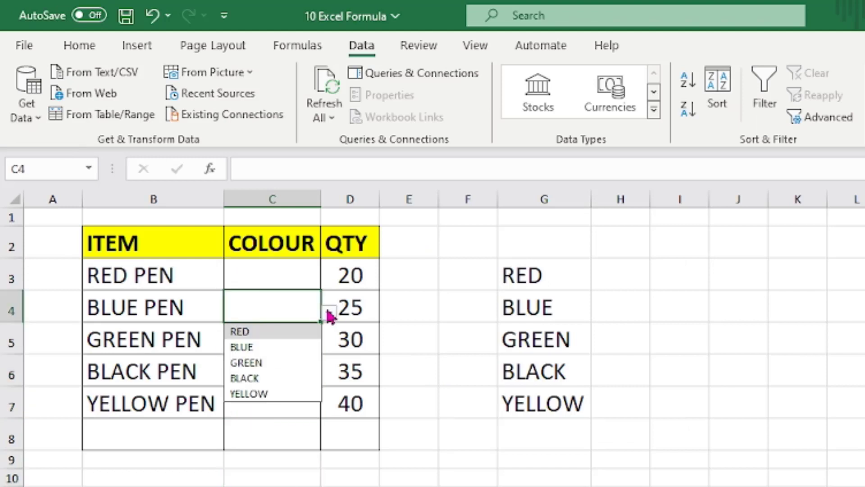
pyautogui.click(330, 313)
pyautogui.click(284, 341)
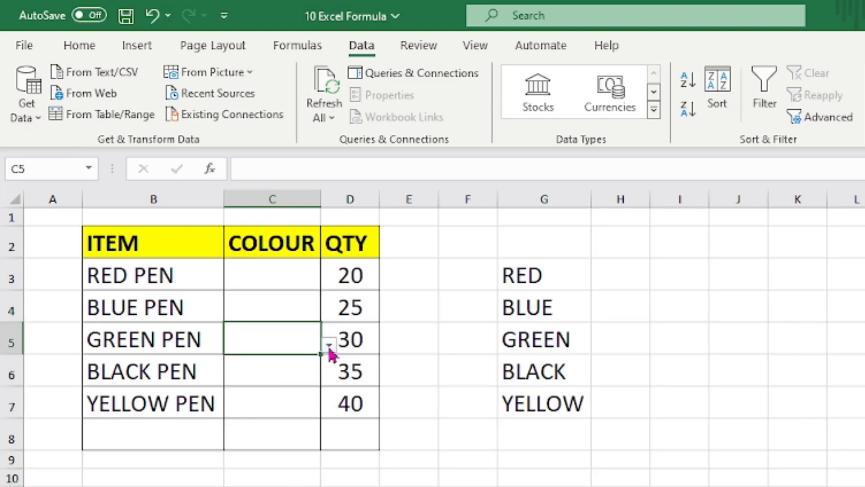
pyautogui.click(330, 347)
pyautogui.click(331, 347)
# - Choose RED for the red pen in C3 and BLUE for the blue pen in C4 from the in-cell lists
pyautogui.click(305, 284)
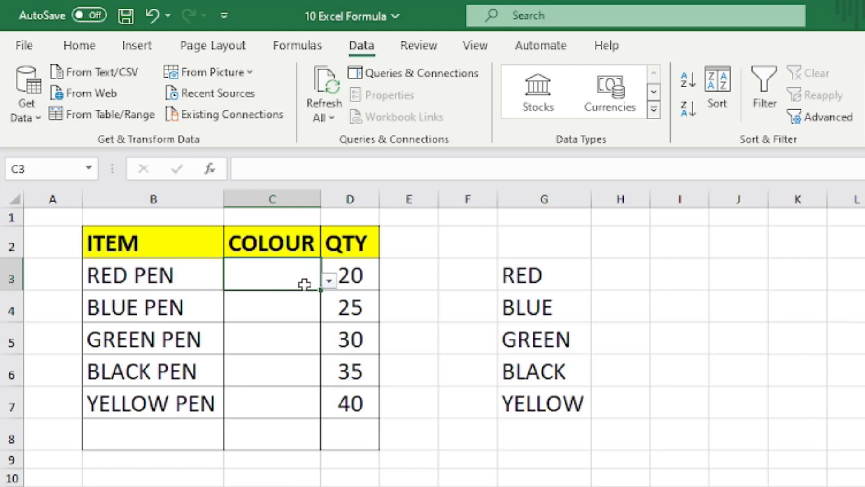
pyautogui.click(331, 280)
pyautogui.click(291, 300)
pyautogui.click(287, 302)
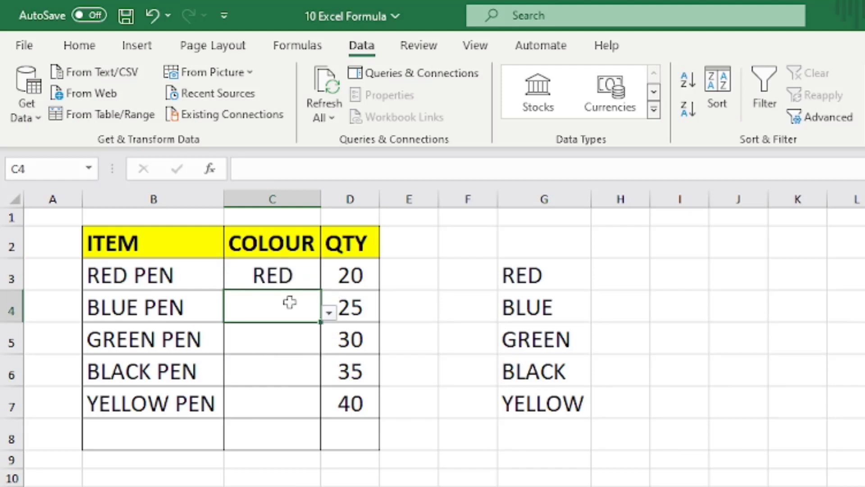
pyautogui.click(330, 314)
pyautogui.click(297, 350)
# - Choose GREEN in C5, BLACK in C6 and YELLOW in C7 from the in-cell lists to match their pens
pyautogui.click(295, 347)
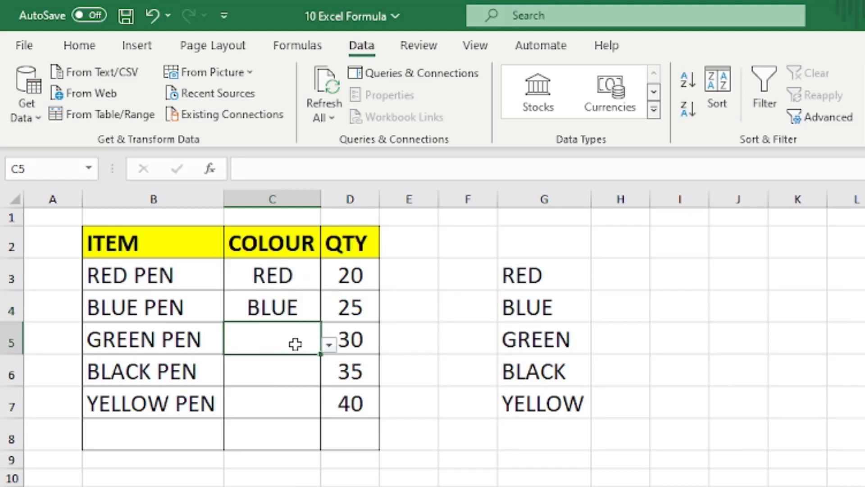
pyautogui.click(330, 346)
pyautogui.click(295, 395)
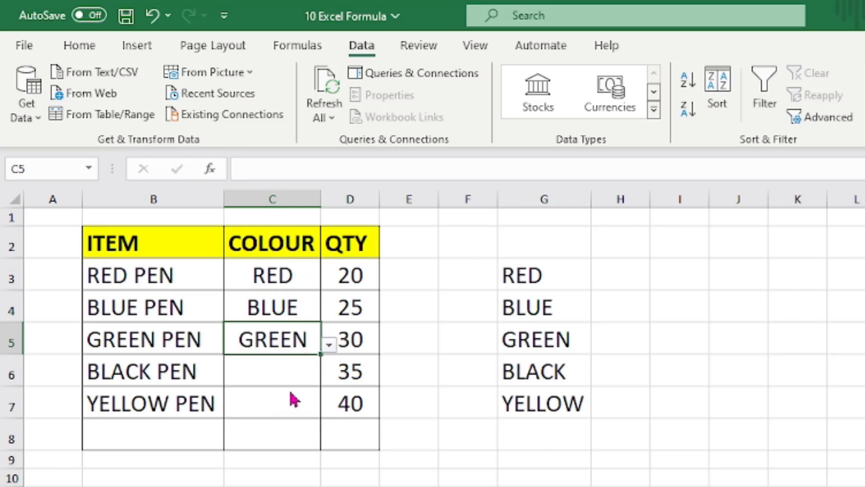
pyautogui.click(286, 376)
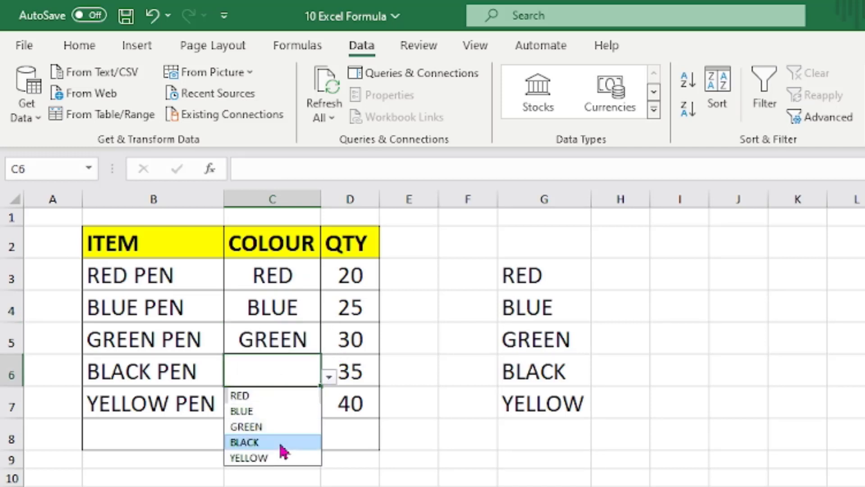
pyautogui.click(284, 442)
pyautogui.click(280, 405)
pyautogui.click(329, 409)
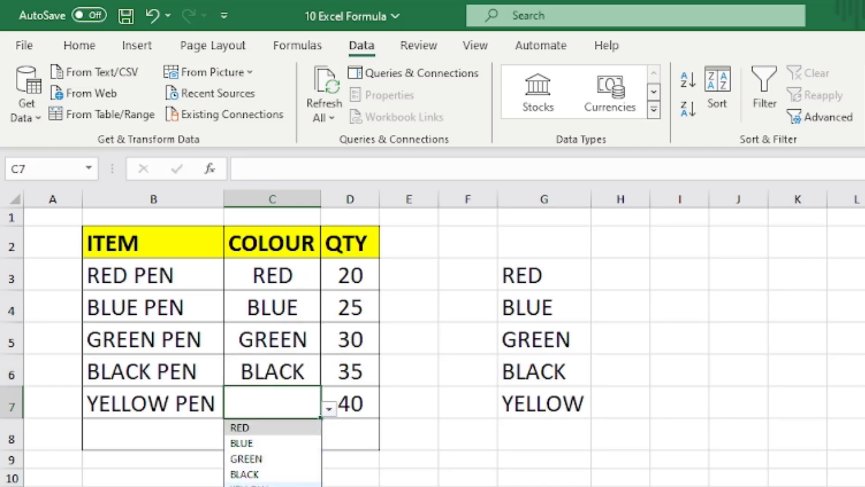
pyautogui.click(252, 485)
# - Add a Text that Contains conditional formatting rule to C3:C7 that gives cells containing RED a custom red fill
pyautogui.click(290, 282)
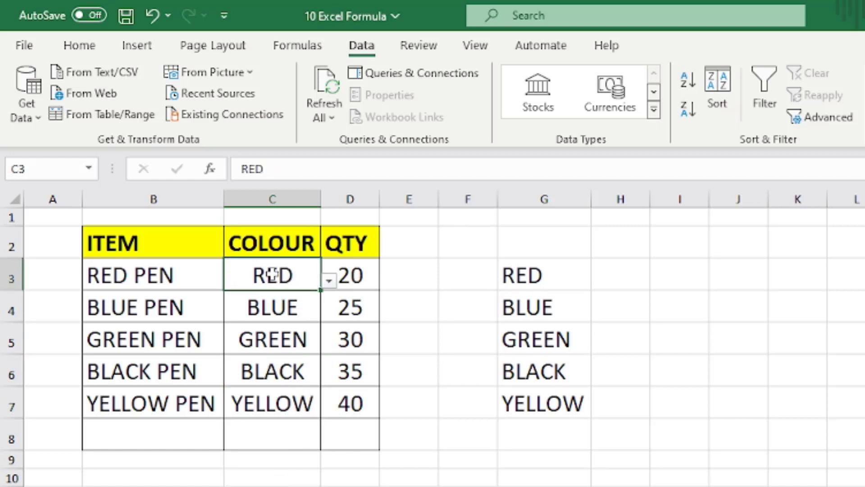
pyautogui.moveTo(272, 275); pyautogui.dragTo(272, 405)
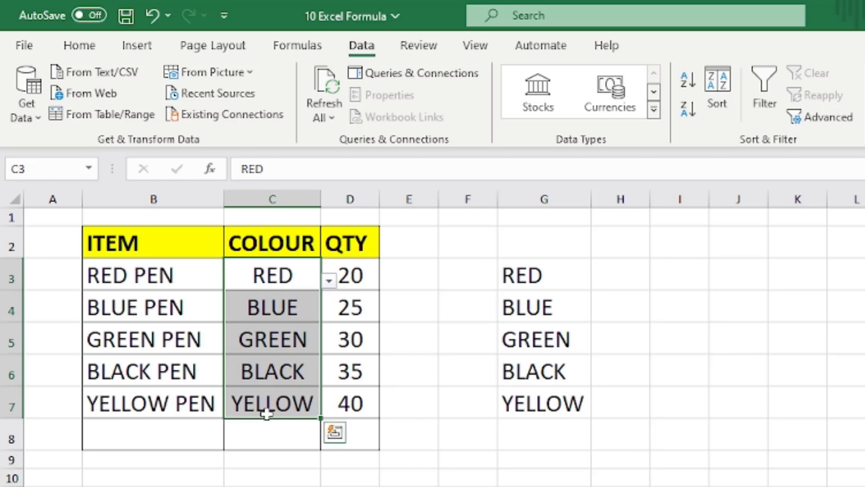
pyautogui.click(86, 46)
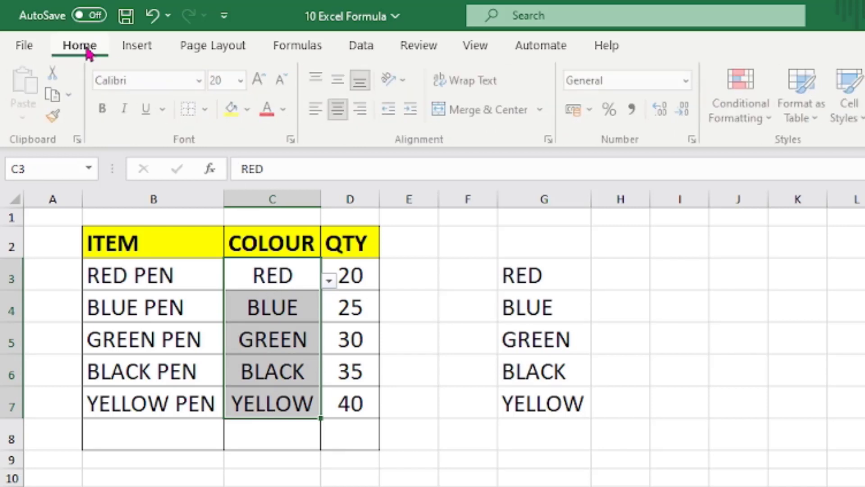
pyautogui.click(767, 121)
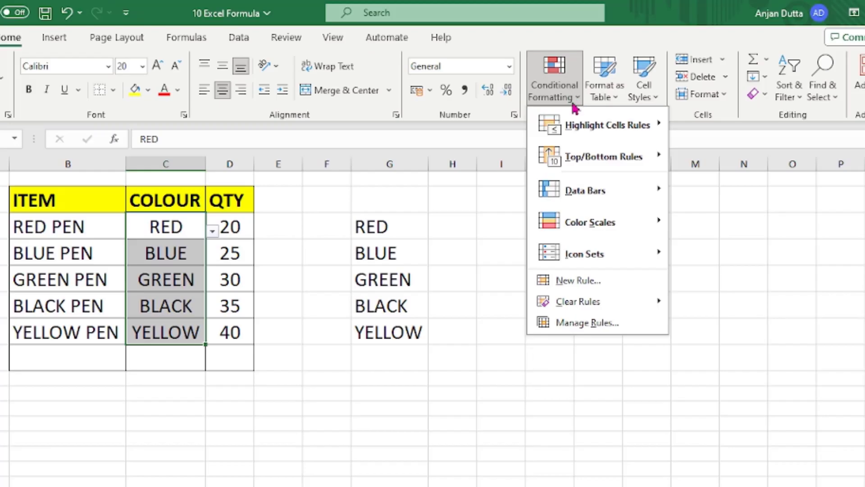
pyautogui.moveTo(800, 158)
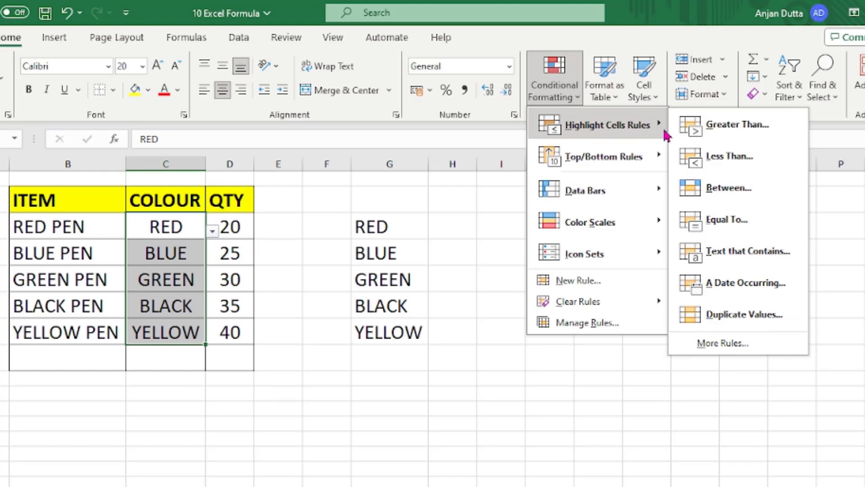
pyautogui.click(731, 264)
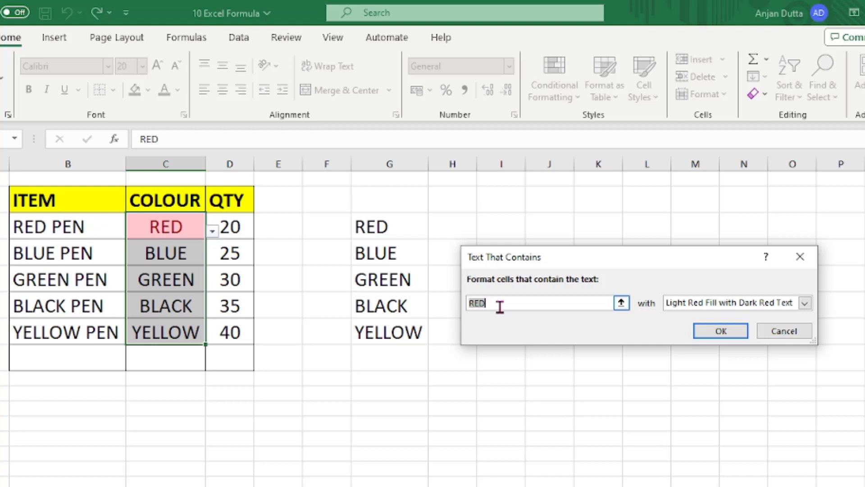
pyautogui.click(706, 306)
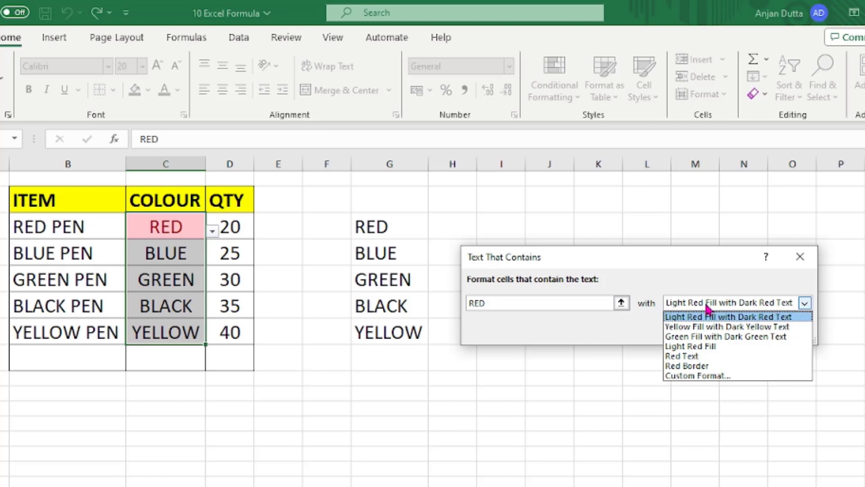
pyautogui.click(698, 376)
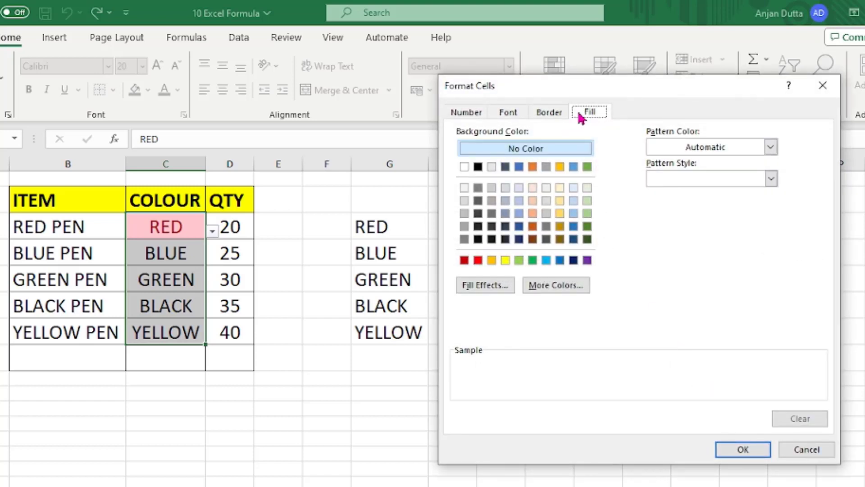
pyautogui.click(478, 261)
pyautogui.click(728, 447)
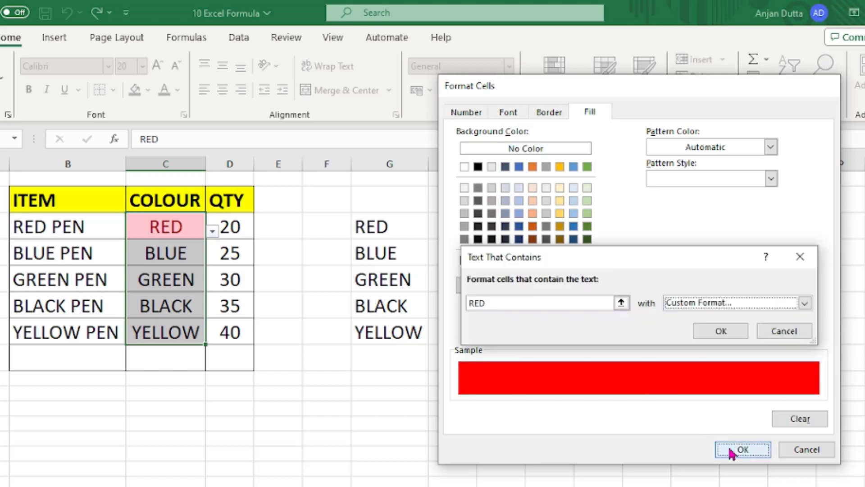
pyautogui.click(710, 333)
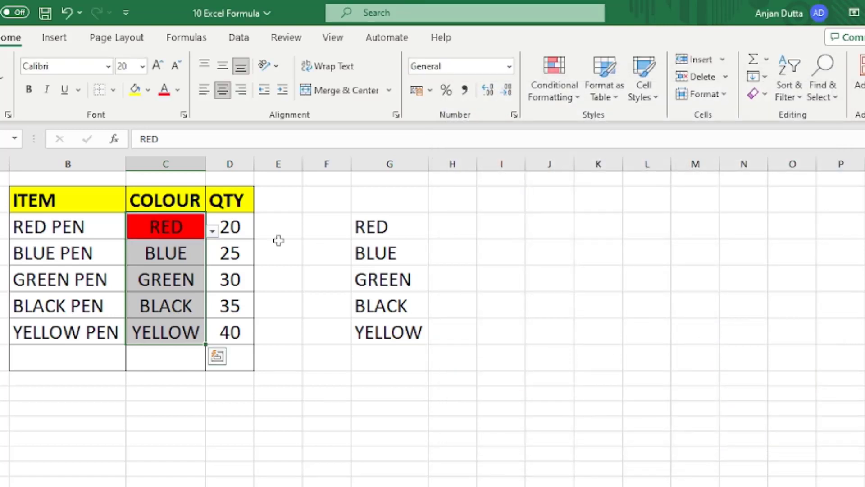
# - Add a Text that Contains conditional formatting rule to C4:C7 that gives cells containing BLUE a custom blue fill
pyautogui.click(188, 255)
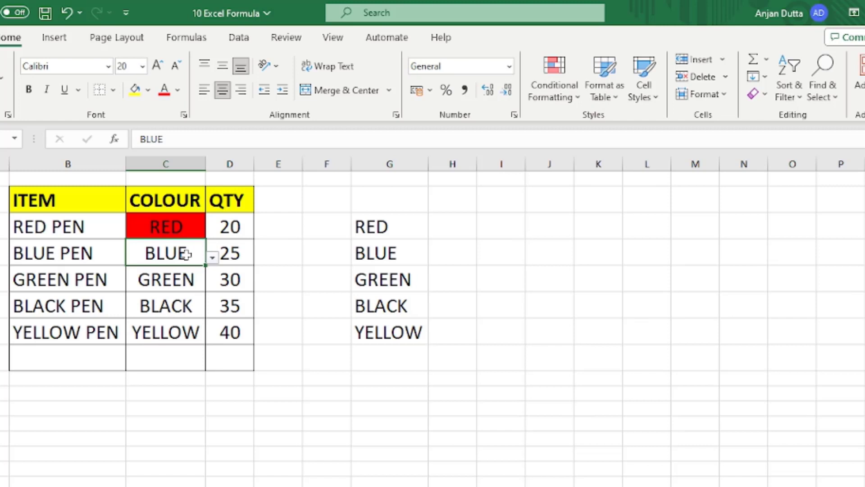
pyautogui.click(173, 210)
pyautogui.moveTo(180, 224); pyautogui.dragTo(177, 334)
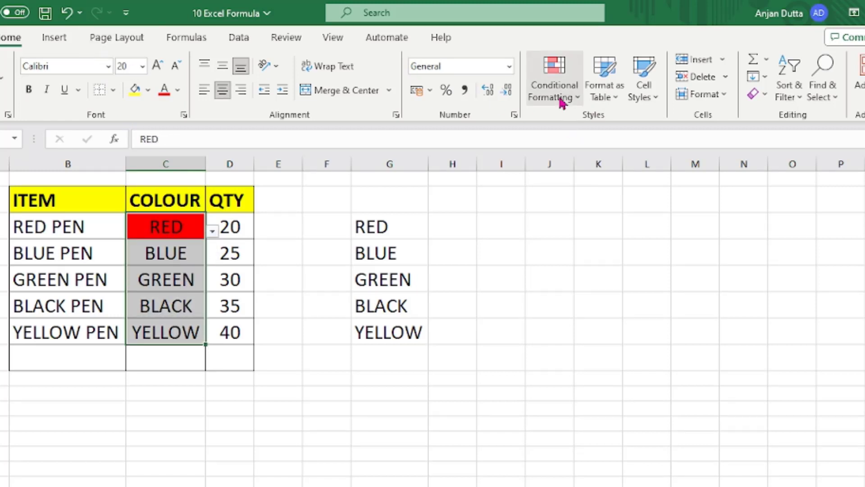
pyautogui.moveTo(171, 254); pyautogui.dragTo(188, 332)
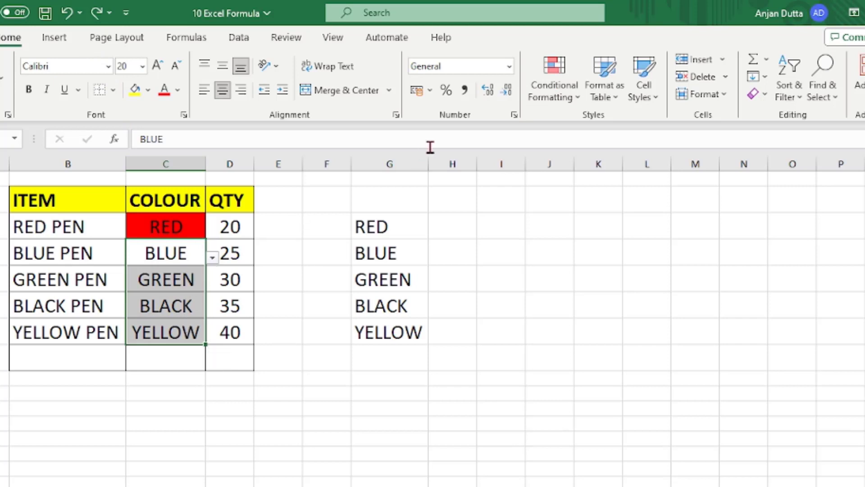
pyautogui.click(580, 106)
pyautogui.moveTo(622, 124)
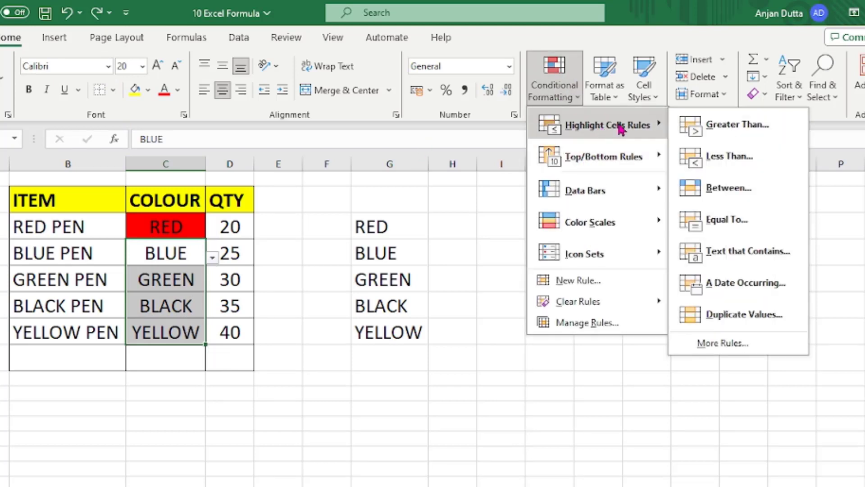
pyautogui.click(731, 253)
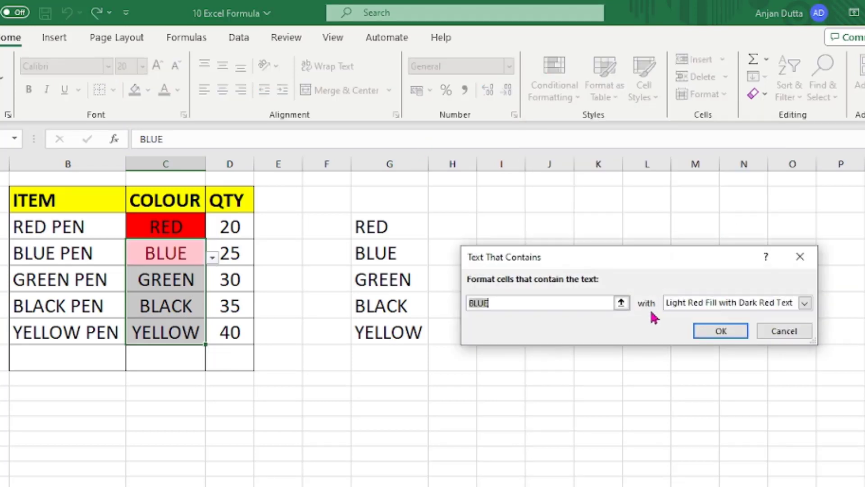
pyautogui.click(694, 306)
pyautogui.click(694, 375)
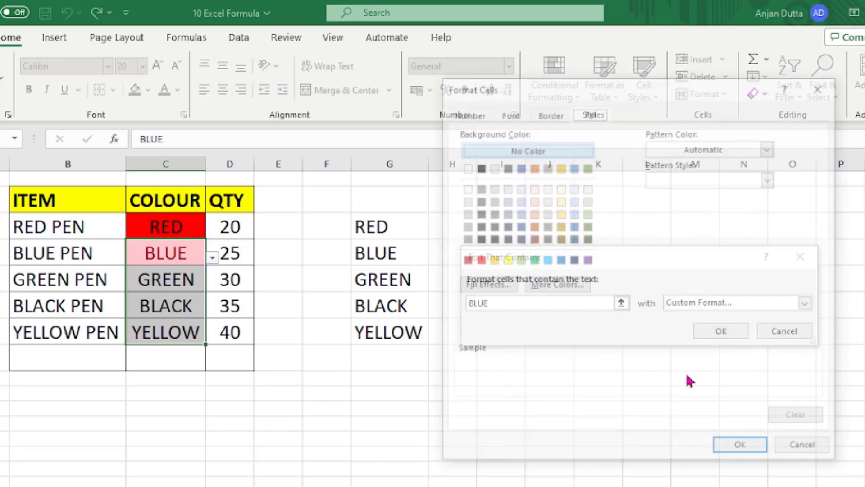
pyautogui.click(573, 227)
pyautogui.click(721, 450)
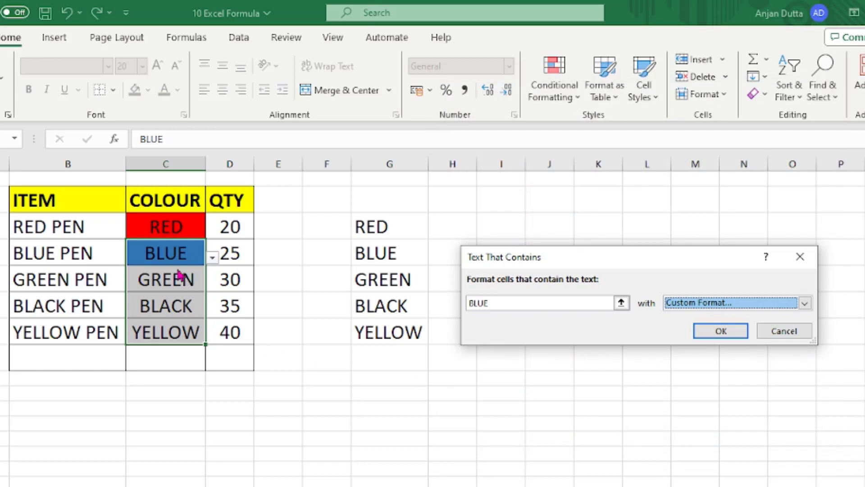
pyautogui.click(739, 333)
# - Add a Text that Contains rule to C5:C7 that gives cells containing GREEN a custom light green fill
pyautogui.moveTo(184, 280); pyautogui.dragTo(196, 326)
pyautogui.moveTo(176, 273); pyautogui.dragTo(180, 332)
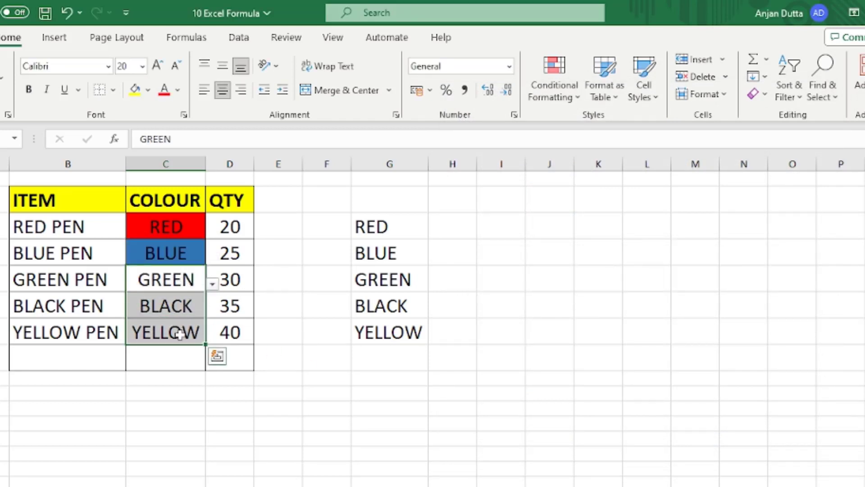
pyautogui.click(564, 95)
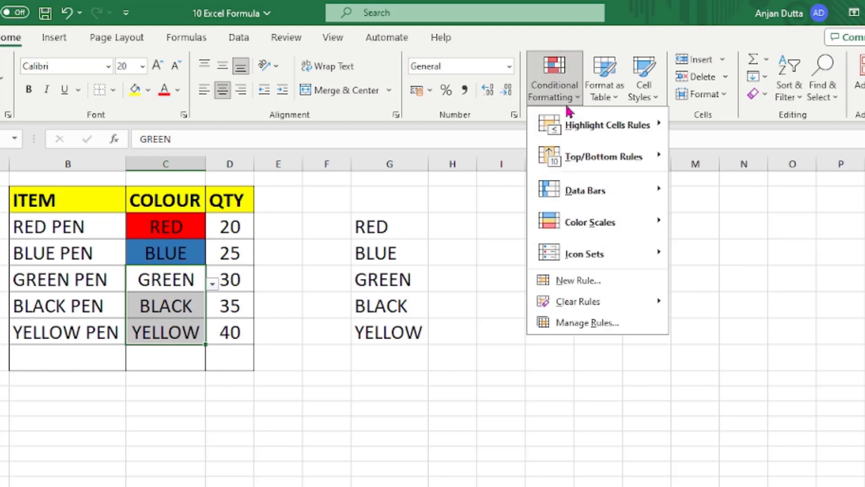
pyautogui.moveTo(659, 123)
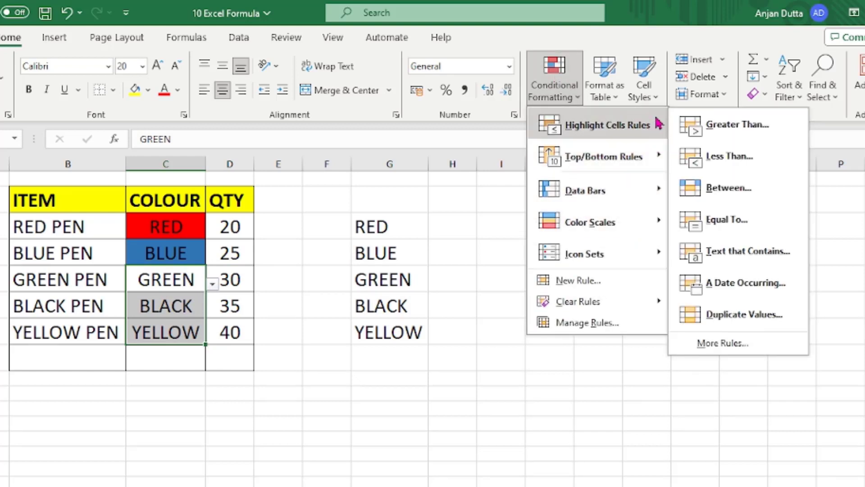
pyautogui.click(745, 263)
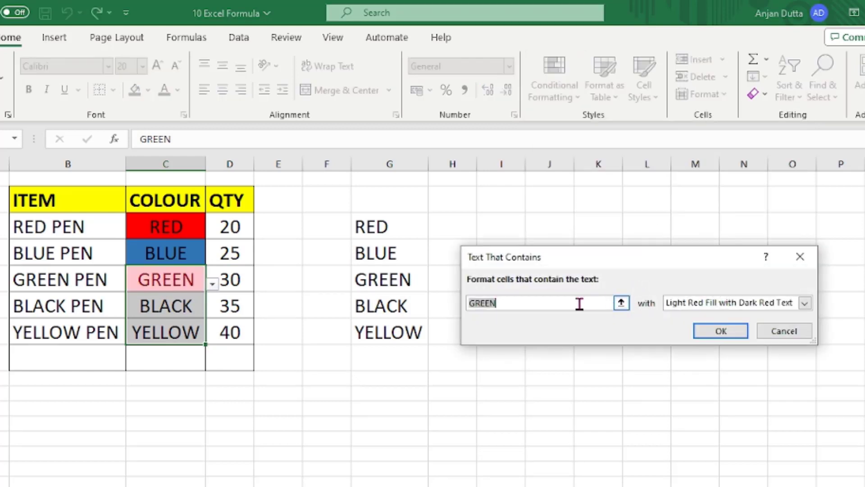
pyautogui.click(751, 309)
pyautogui.click(722, 378)
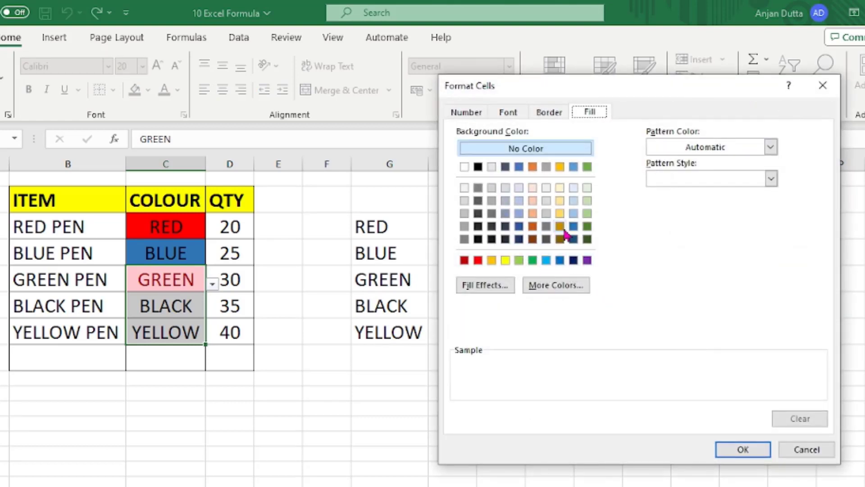
pyautogui.click(588, 214)
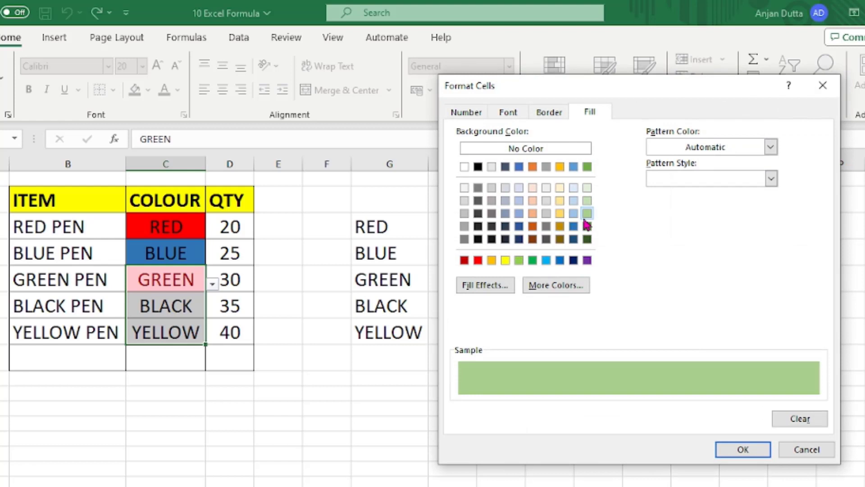
pyautogui.click(764, 454)
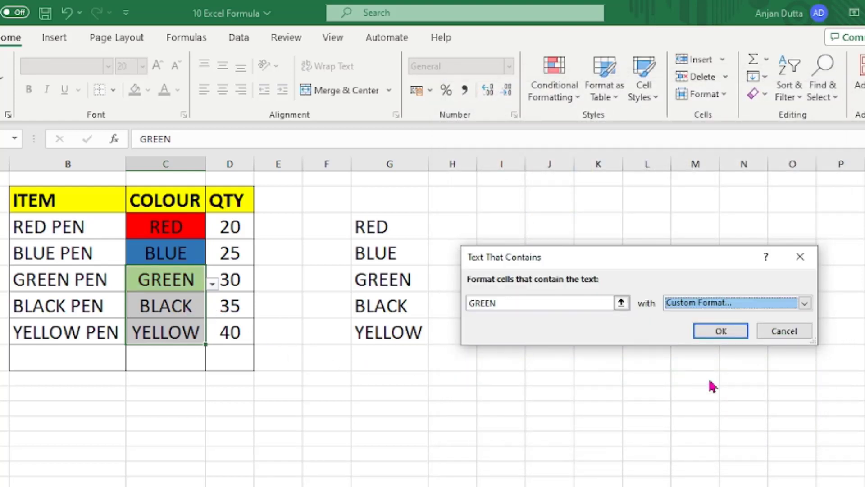
pyautogui.click(722, 331)
# - Add a Text that Contains rule to C6:C7 that gives cells containing BLACK a custom grey fill
pyautogui.moveTo(171, 304); pyautogui.dragTo(200, 333)
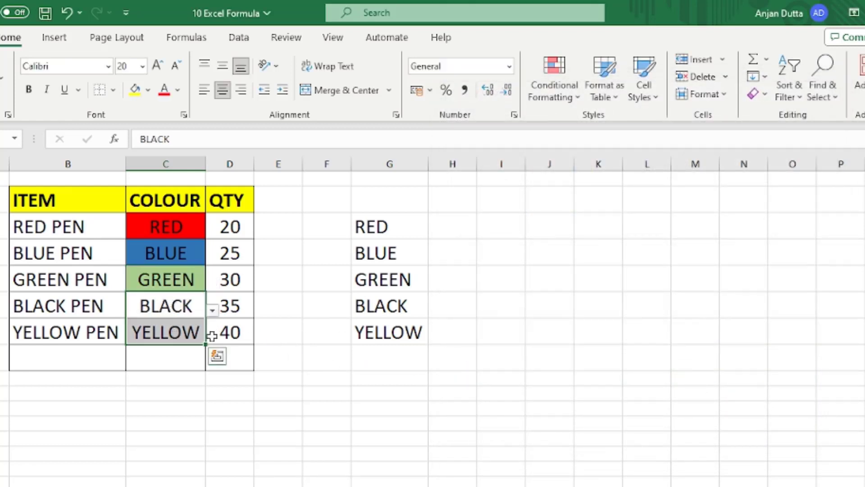
pyautogui.click(555, 88)
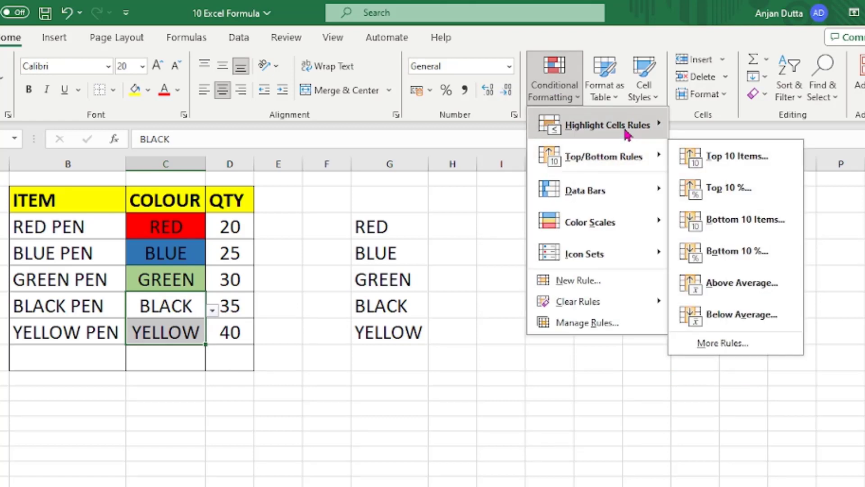
pyautogui.moveTo(631, 125)
pyautogui.click(737, 253)
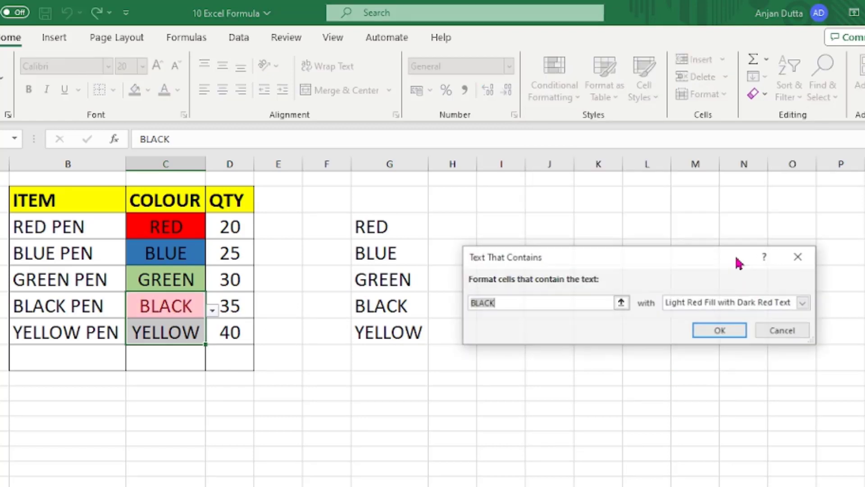
pyautogui.click(736, 303)
pyautogui.click(724, 376)
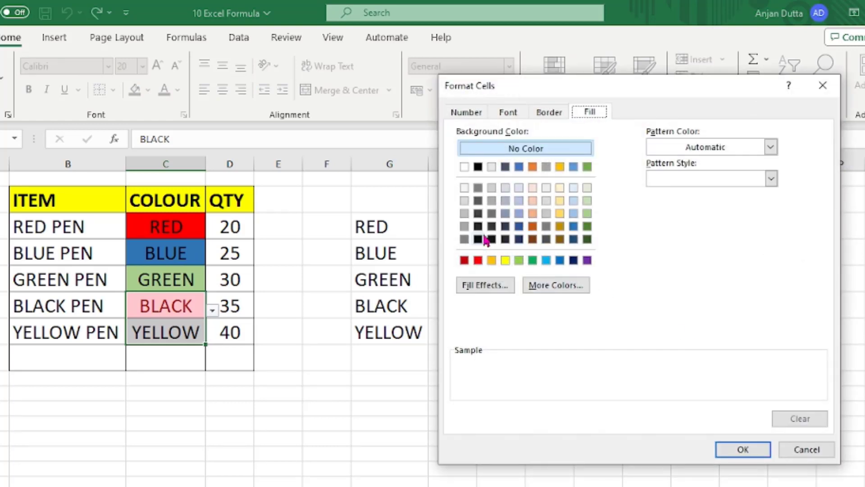
pyautogui.click(464, 213)
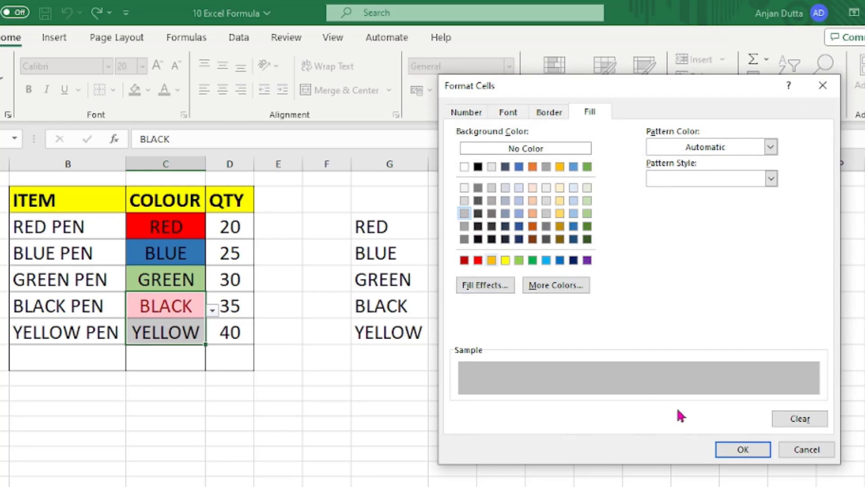
pyautogui.click(750, 451)
pyautogui.click(706, 336)
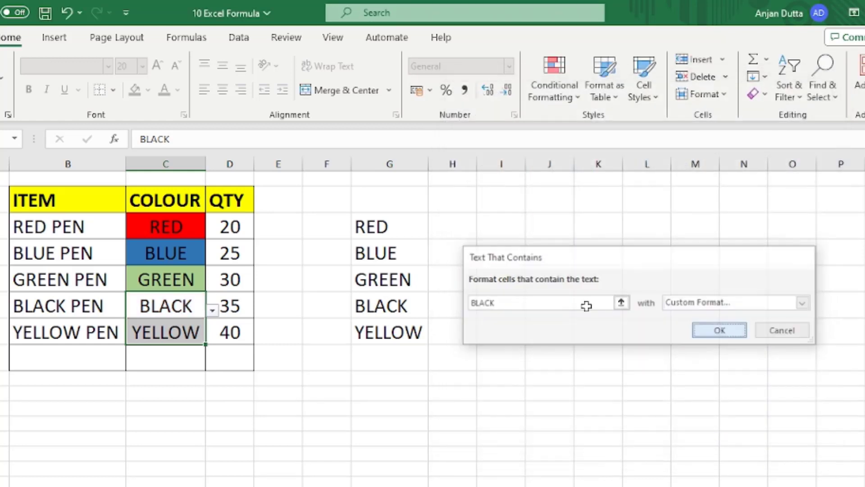
# - Add a Text that Contains rule to C7 that gives the cell a custom yellow fill when it contains YELLOW
pyautogui.click(189, 332)
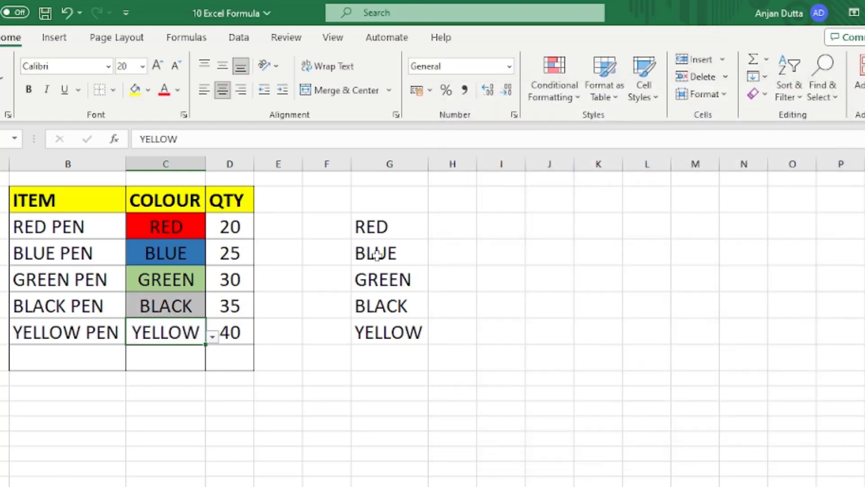
pyautogui.click(554, 74)
pyautogui.moveTo(626, 120)
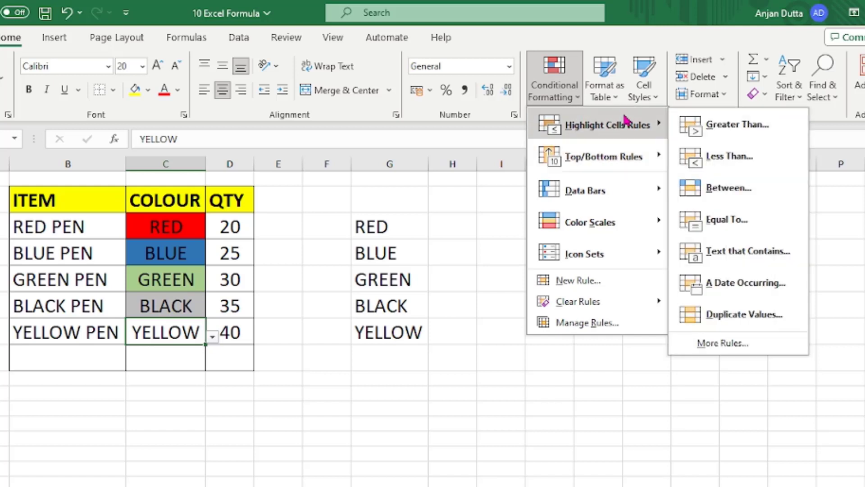
pyautogui.click(737, 260)
pyautogui.click(688, 304)
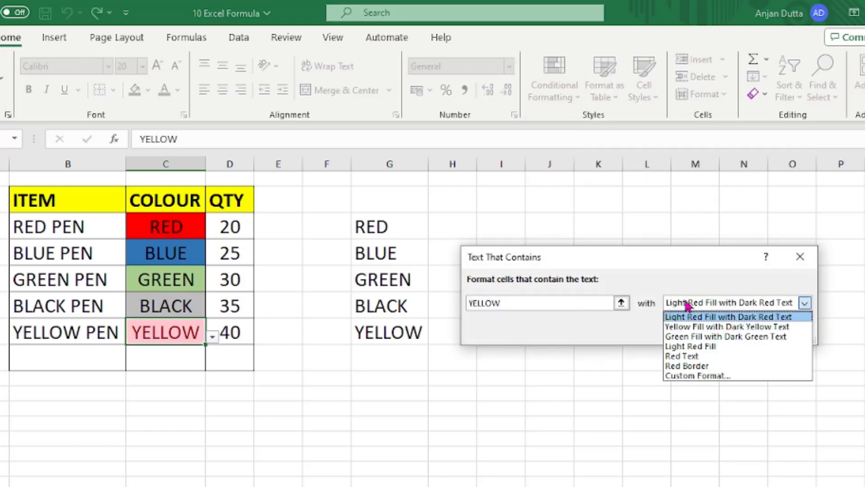
pyautogui.click(689, 378)
pyautogui.click(506, 260)
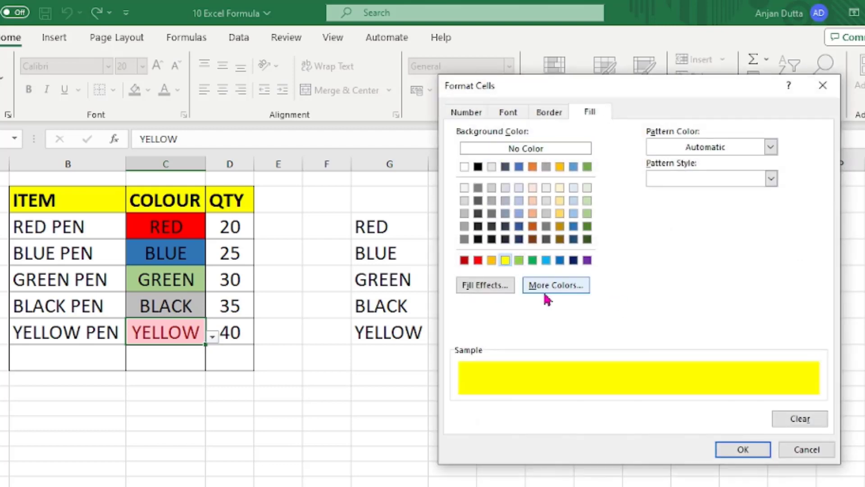
pyautogui.click(757, 450)
pyautogui.click(721, 331)
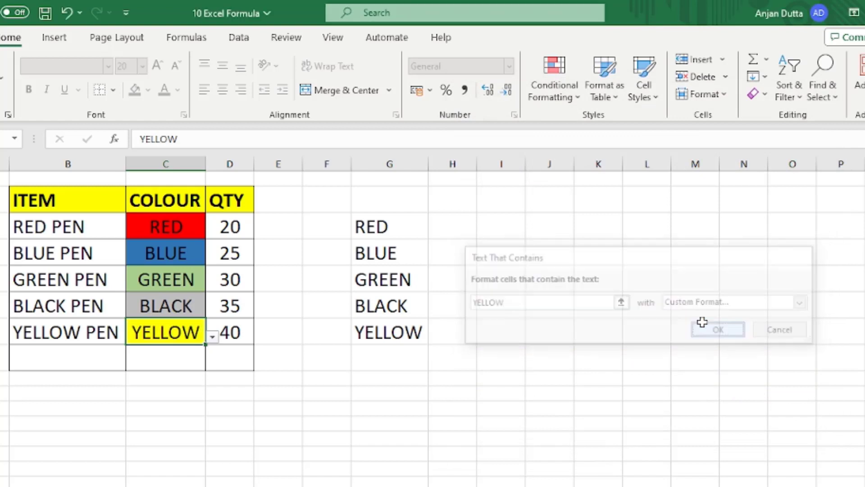
# - Choose RED for the blue pen in C4 from the in-cell list to test the colour rules
pyautogui.click(271, 376)
pyautogui.click(187, 252)
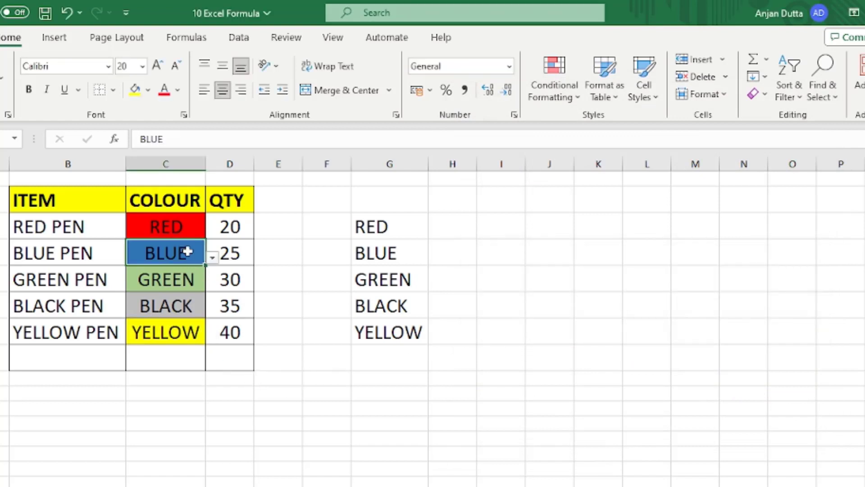
pyautogui.click(212, 258)
pyautogui.click(180, 295)
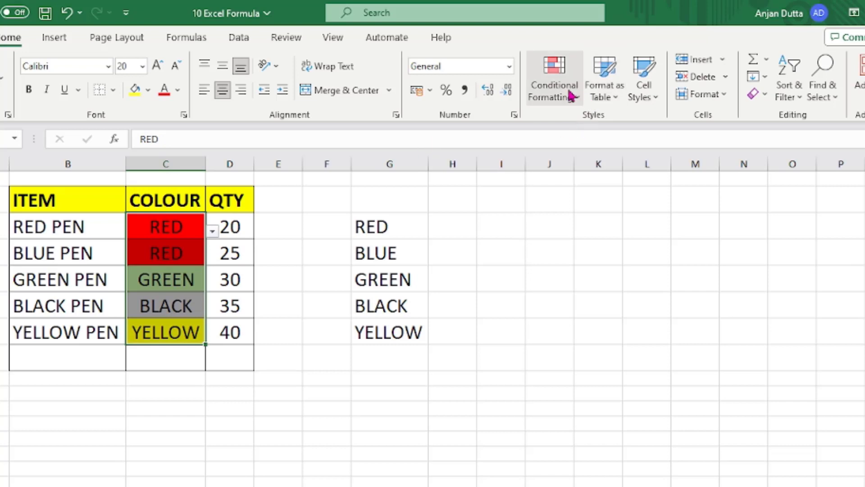
# - Add a Text that Contains rule to the whole range C3:C7 that gives cells containing GREEN a custom dark green fill
pyautogui.click(557, 88)
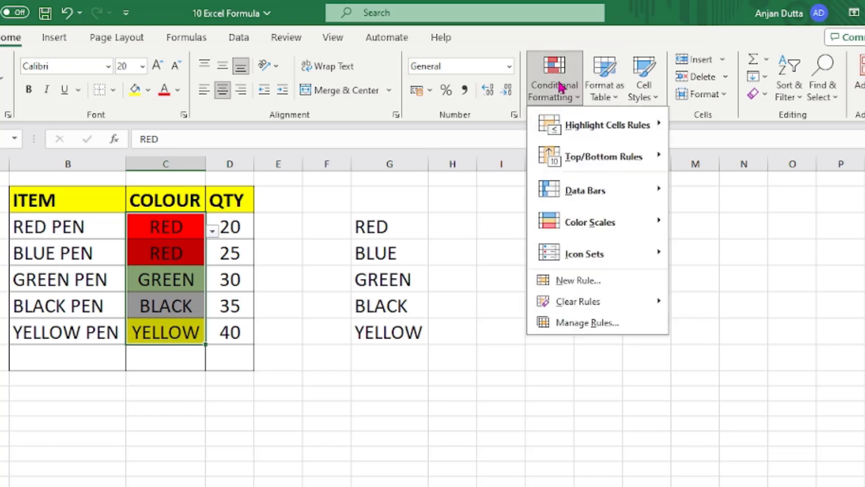
pyautogui.moveTo(619, 137)
pyautogui.click(742, 251)
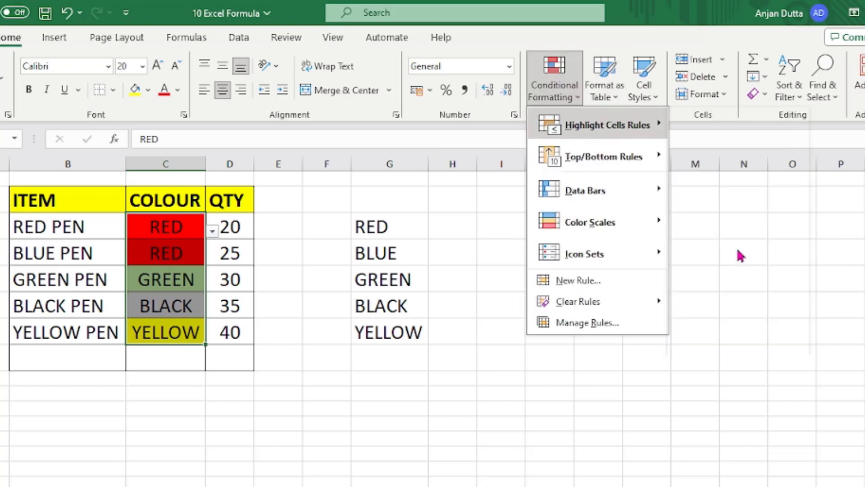
pyautogui.write('GREEN')
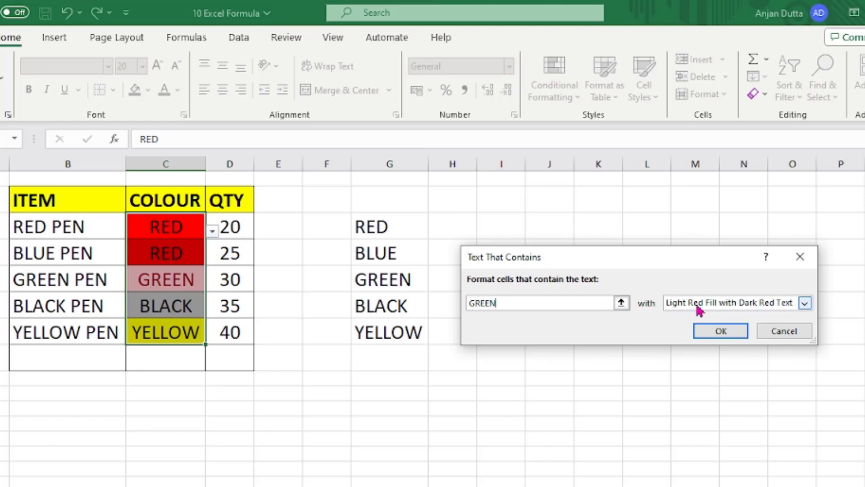
pyautogui.click(805, 303)
pyautogui.click(695, 376)
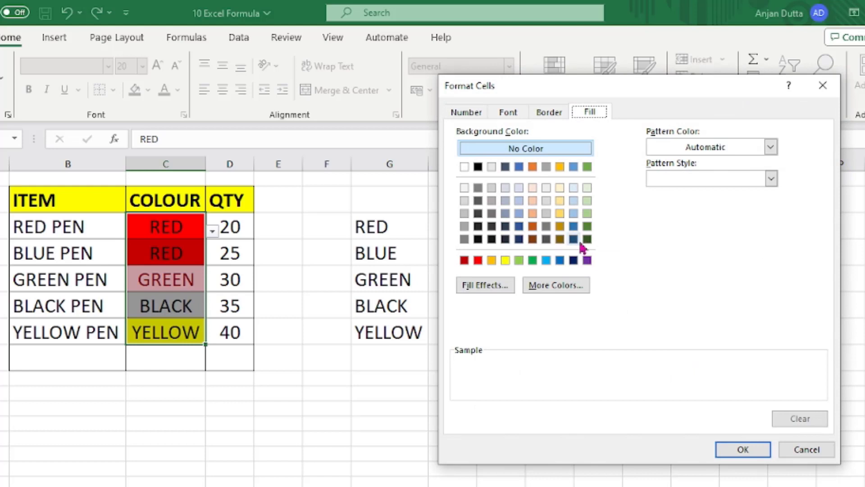
pyautogui.click(587, 227)
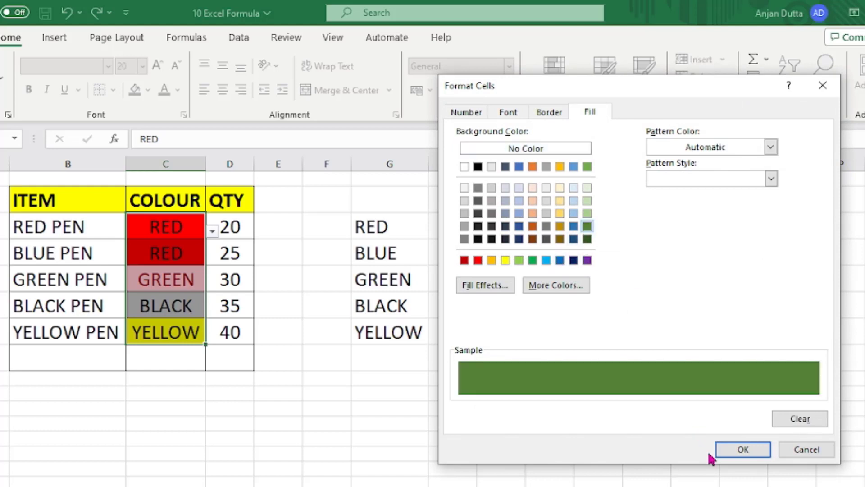
pyautogui.click(730, 450)
pyautogui.click(716, 332)
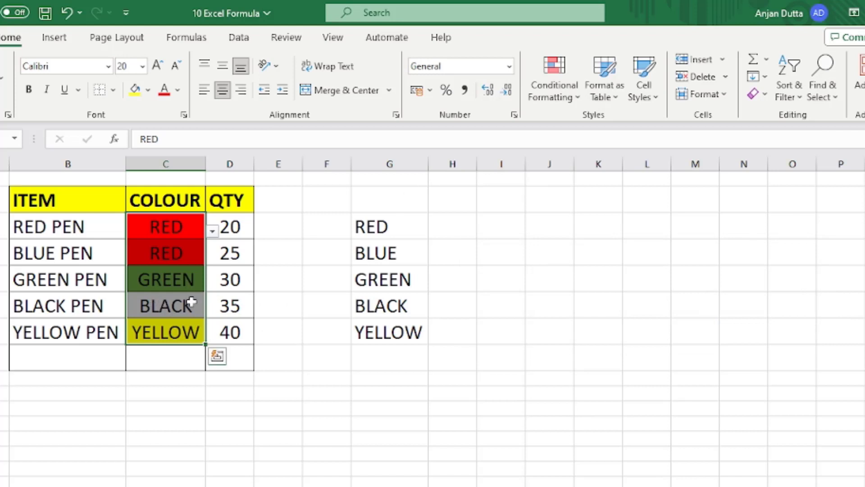
pyautogui.click(326, 272)
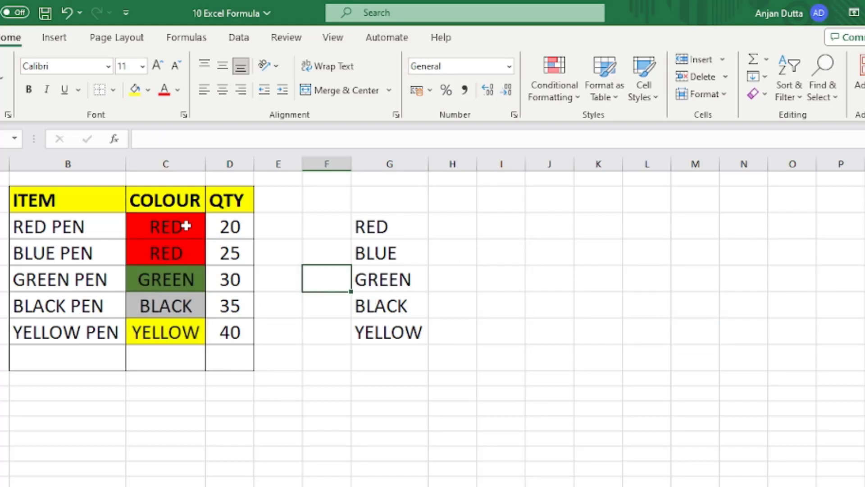
# - Add a Text that Contains rule to C3:C7 that gives cells containing BLACK a custom grey fill
pyautogui.moveTo(185, 227); pyautogui.dragTo(187, 330)
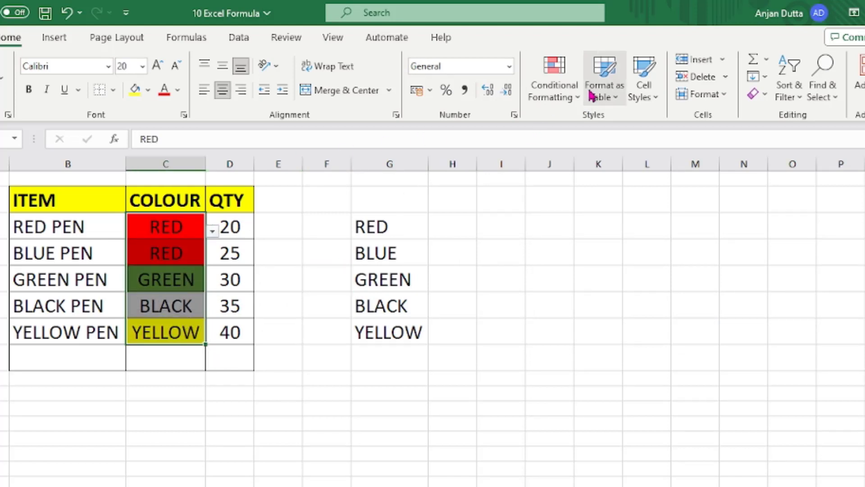
pyautogui.click(558, 86)
pyautogui.moveTo(618, 129)
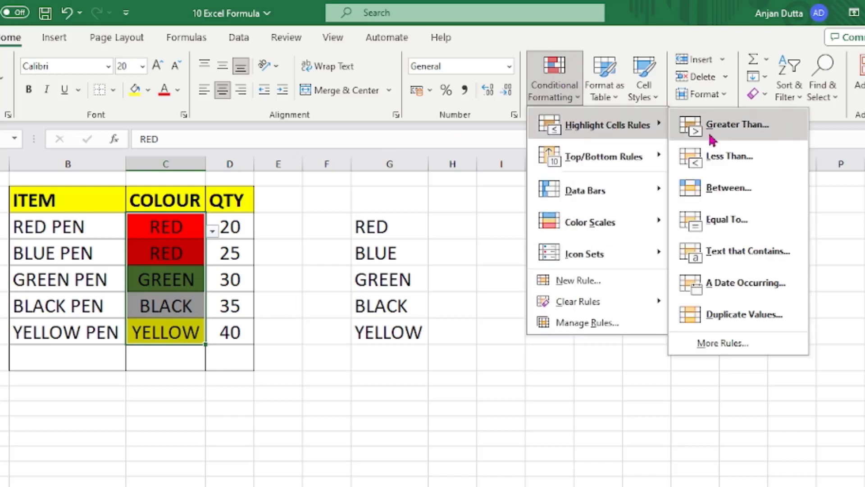
pyautogui.click(741, 253)
pyautogui.click(735, 304)
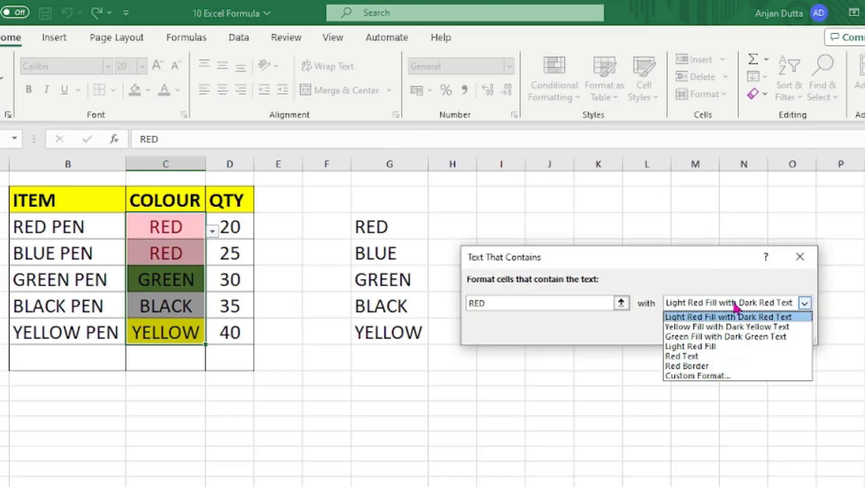
pyautogui.click(736, 307)
pyautogui.click(553, 304)
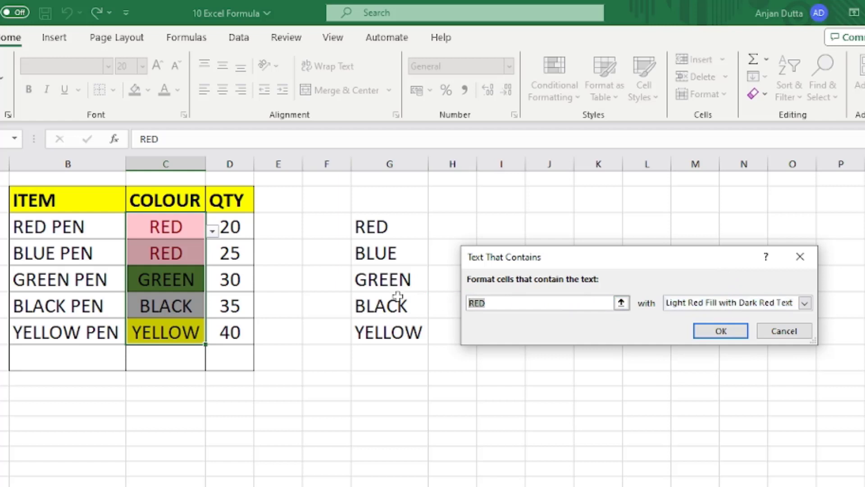
pyautogui.write('BLACK')
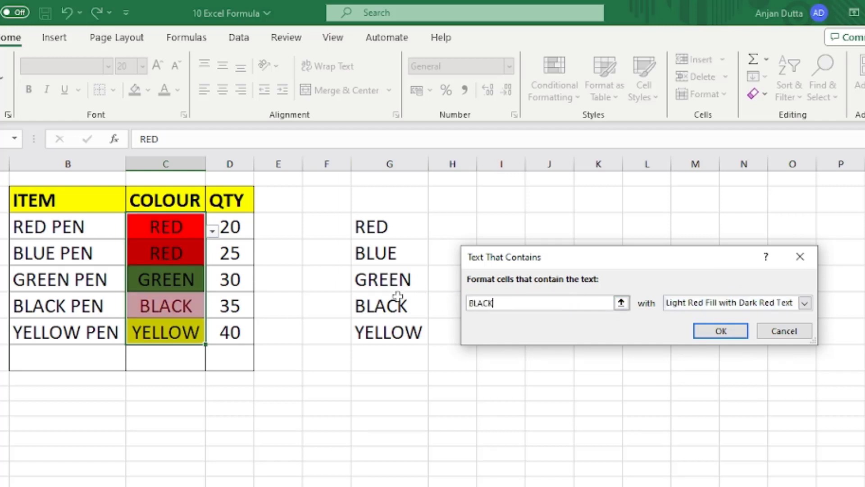
pyautogui.click(680, 304)
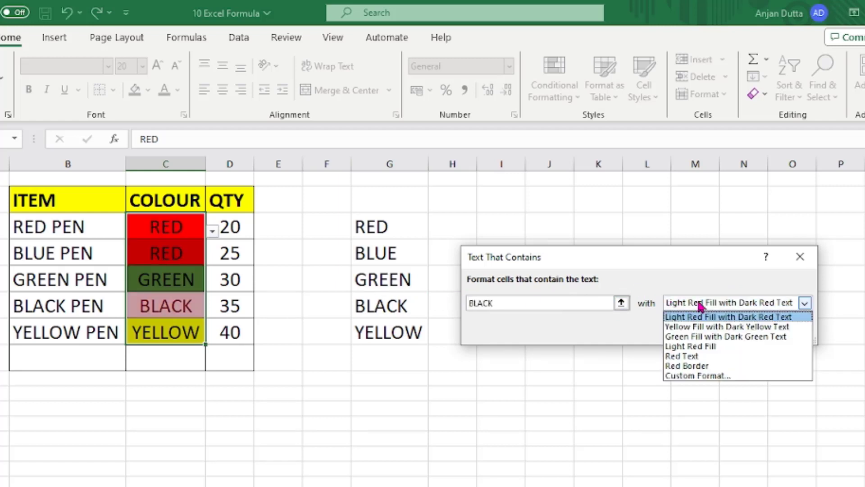
pyautogui.click(692, 376)
pyautogui.click(465, 226)
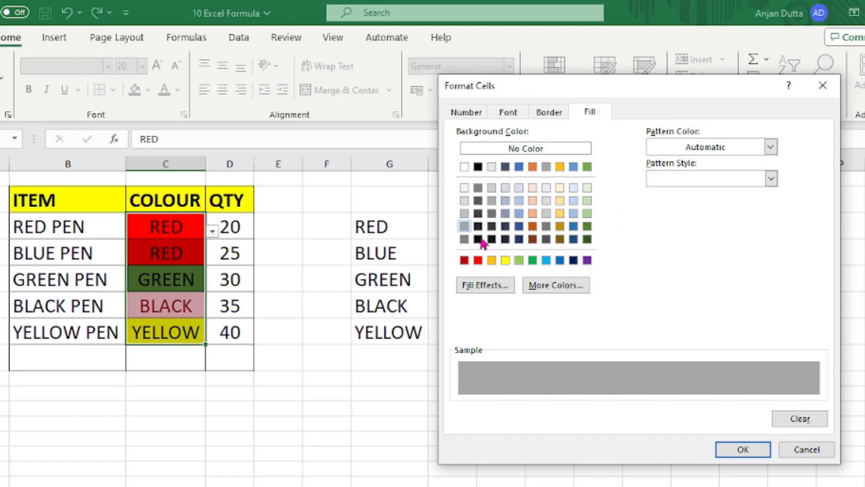
pyautogui.click(732, 450)
pyautogui.click(721, 330)
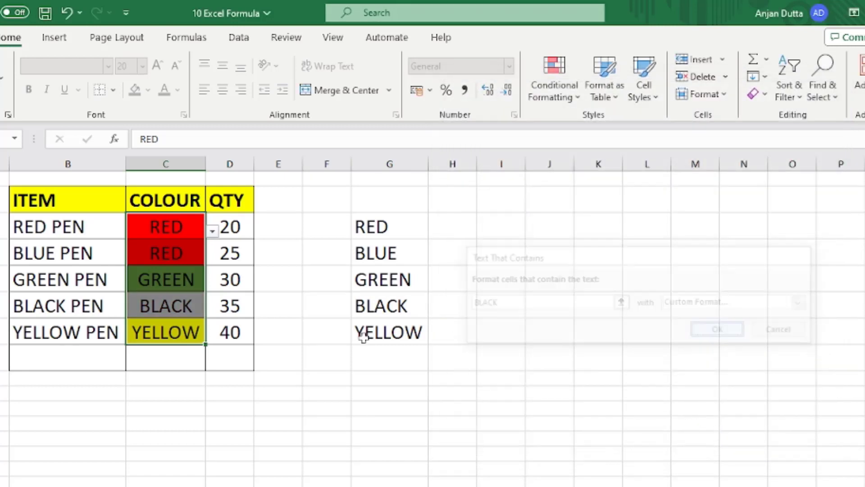
pyautogui.click(326, 424)
# - Add a Text that Contains rule to C3:C7 that gives cells containing YELLOW a custom yellow fill
pyautogui.moveTo(174, 220); pyautogui.dragTo(166, 333)
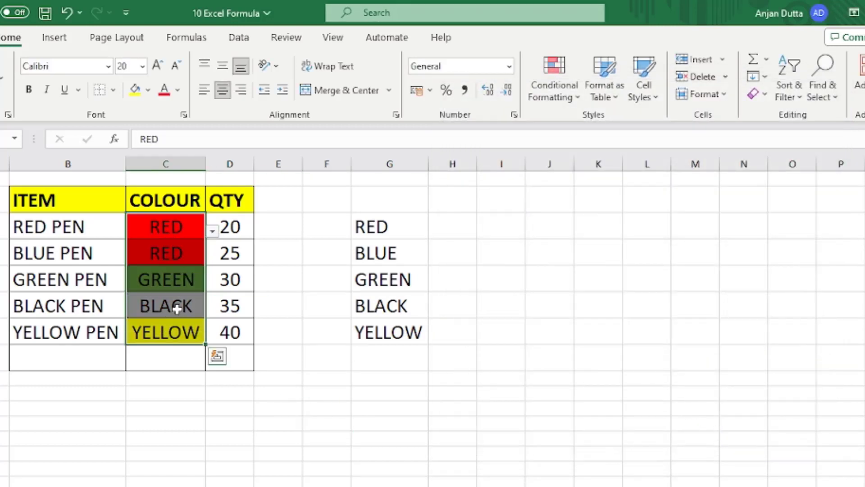
pyautogui.click(558, 94)
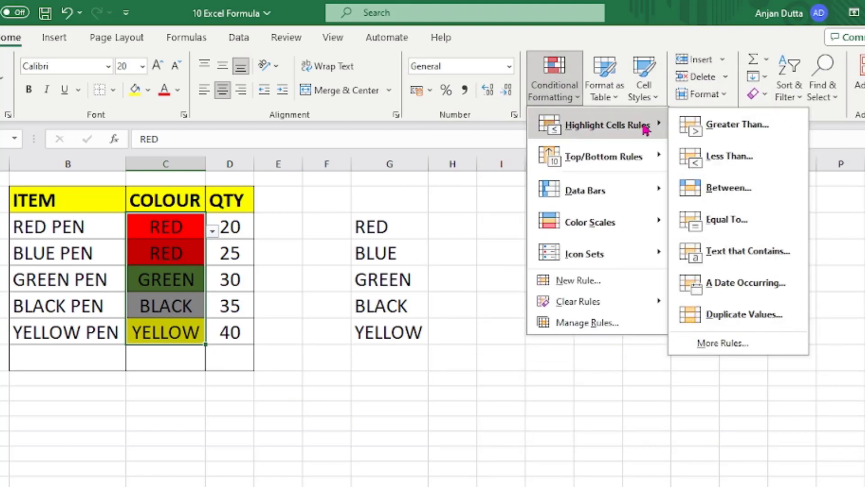
pyautogui.click(741, 257)
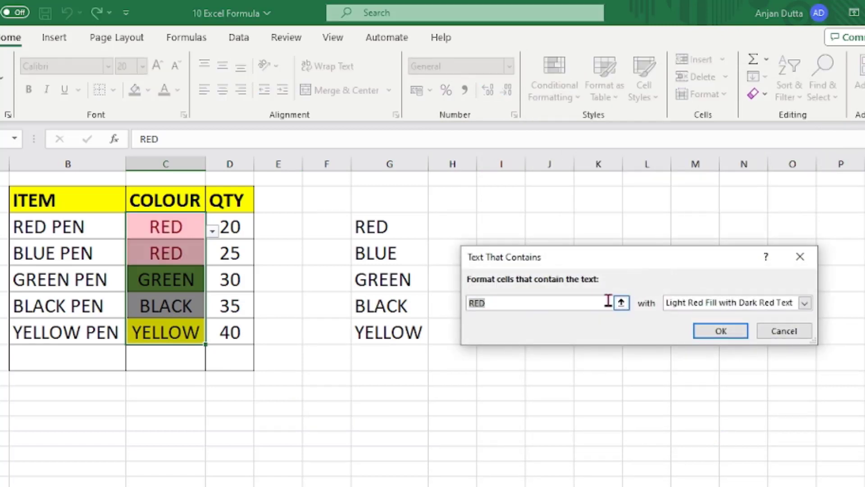
pyautogui.write('YELLOW')
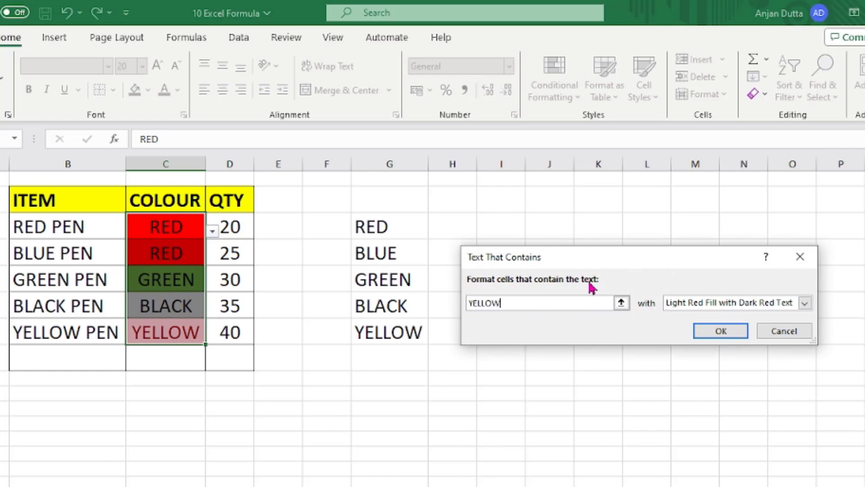
pyautogui.click(717, 304)
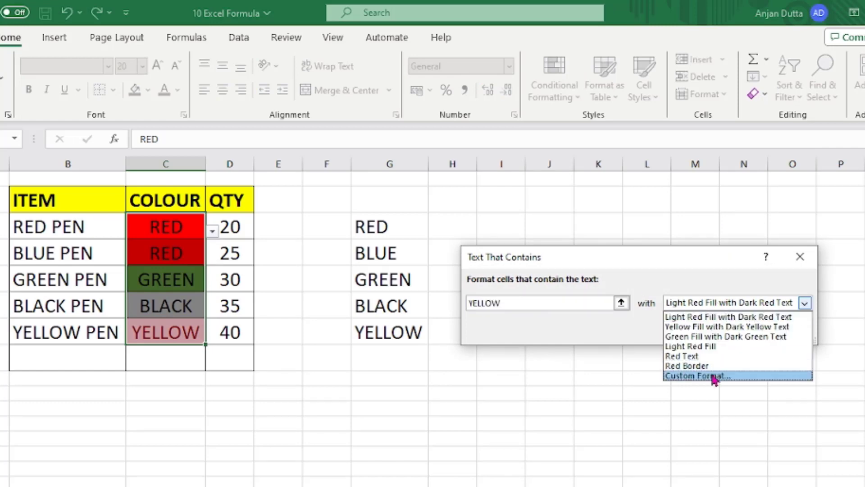
pyautogui.click(714, 376)
pyautogui.click(505, 260)
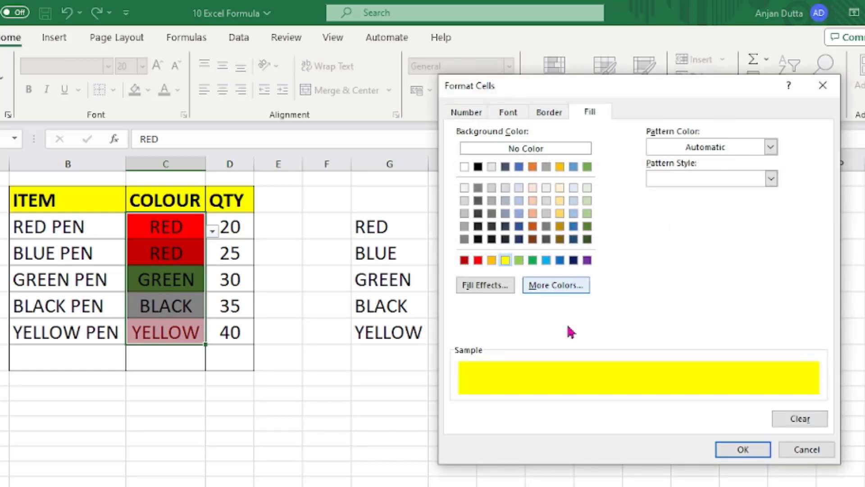
pyautogui.click(743, 449)
pyautogui.click(724, 333)
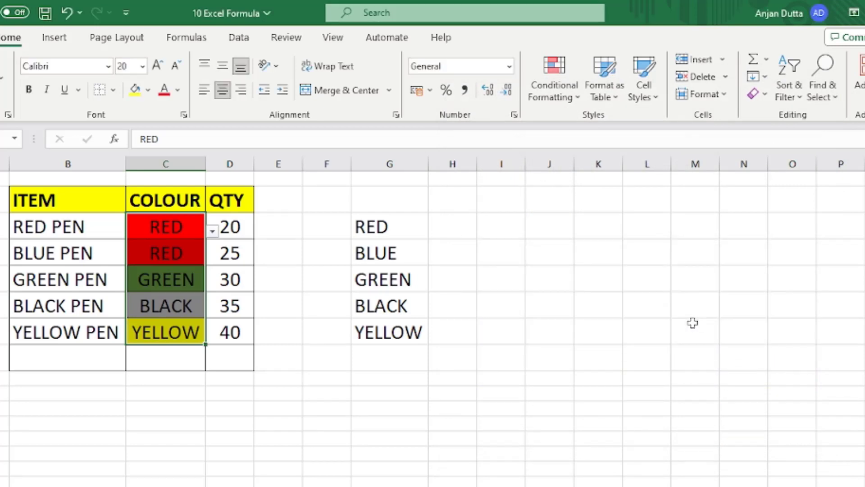
pyautogui.click(221, 407)
# - Test the colour rules on the yellow pen in C7 by choosing GREEN, BLACK and BLUE from its list, and return it to YELLOW
pyautogui.click(175, 342)
pyautogui.click(211, 336)
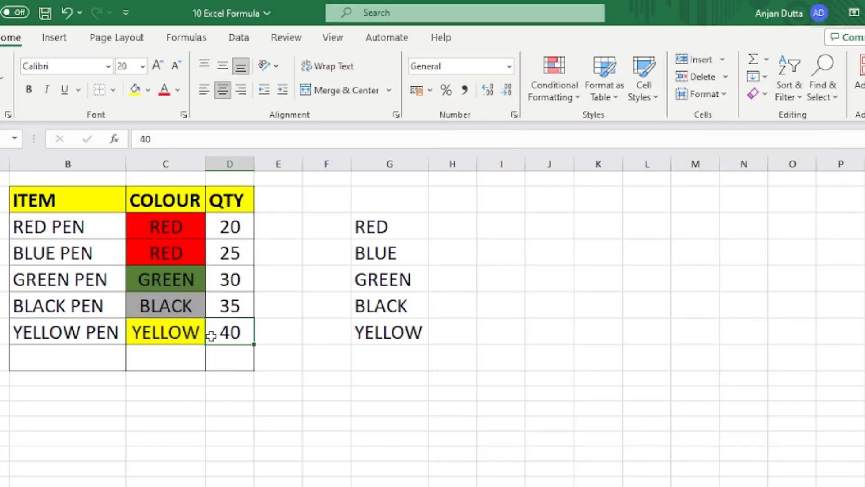
pyautogui.click(188, 338)
pyautogui.click(211, 335)
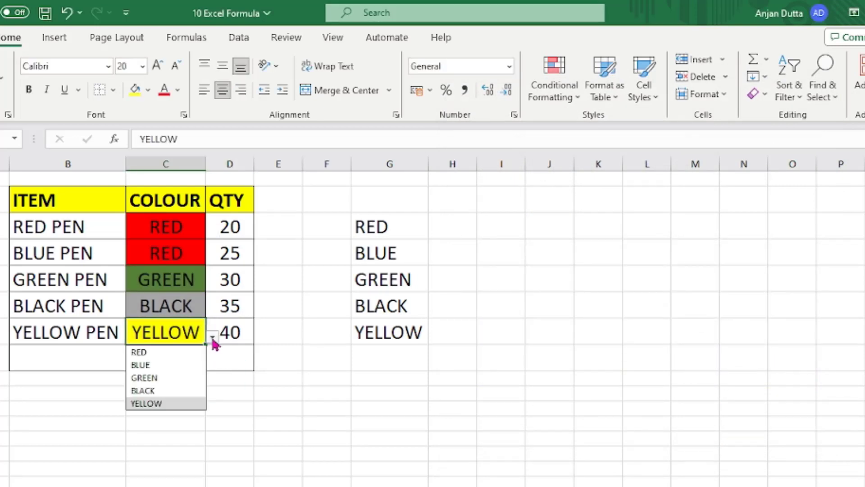
pyautogui.click(173, 377)
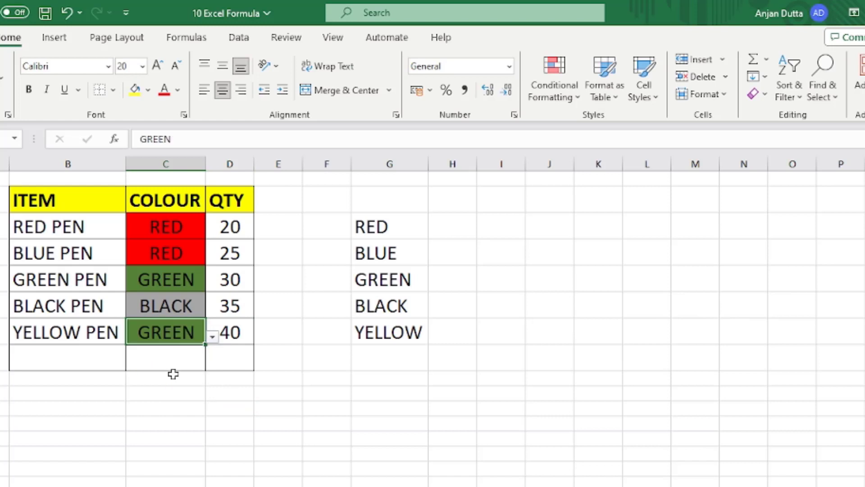
pyautogui.click(211, 337)
pyautogui.click(168, 389)
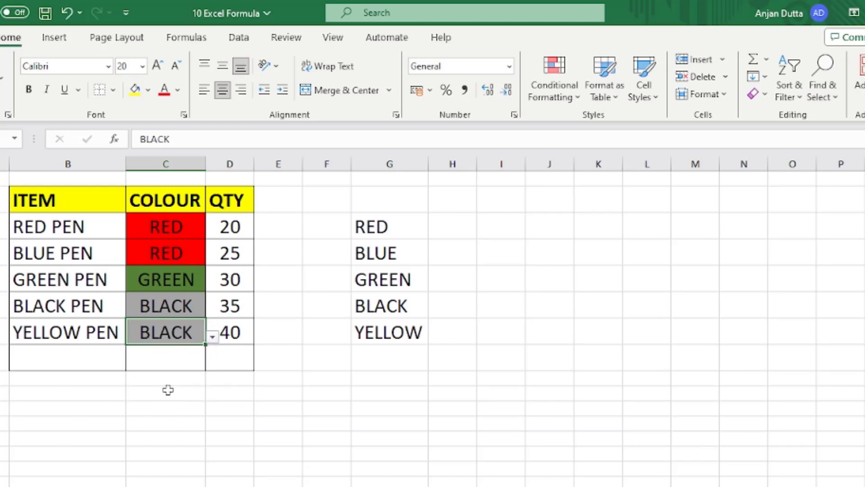
pyautogui.click(212, 336)
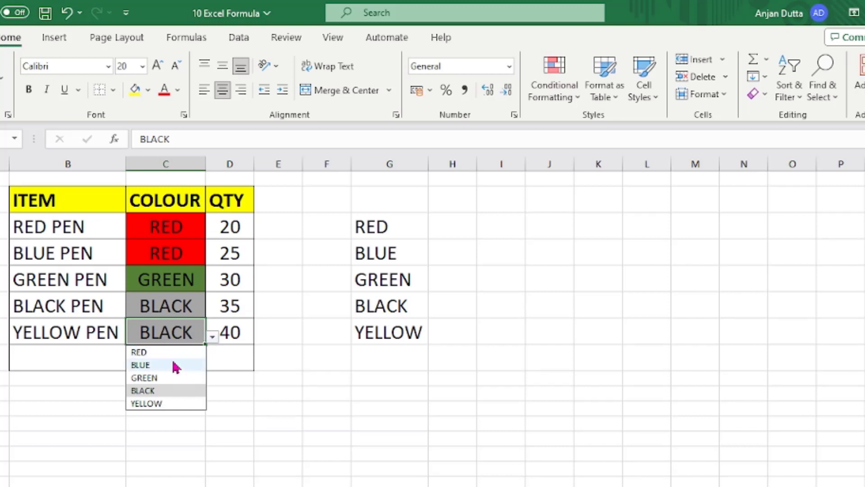
pyautogui.click(172, 362)
pyautogui.click(211, 337)
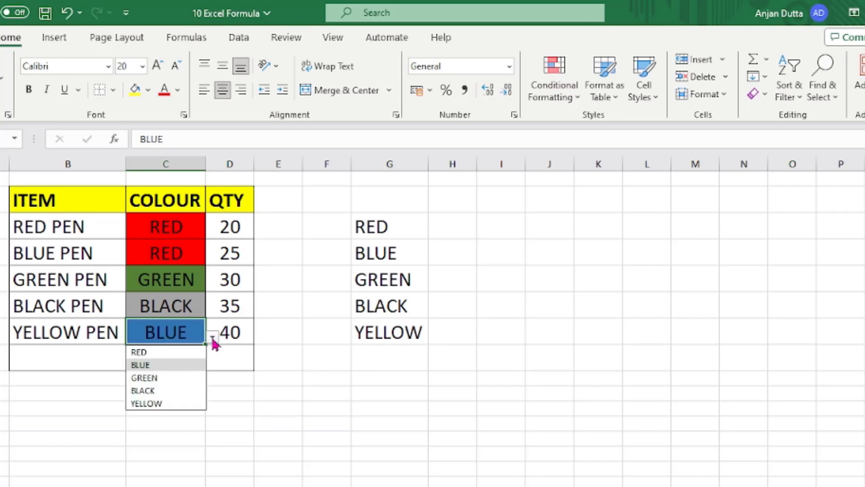
pyautogui.click(182, 401)
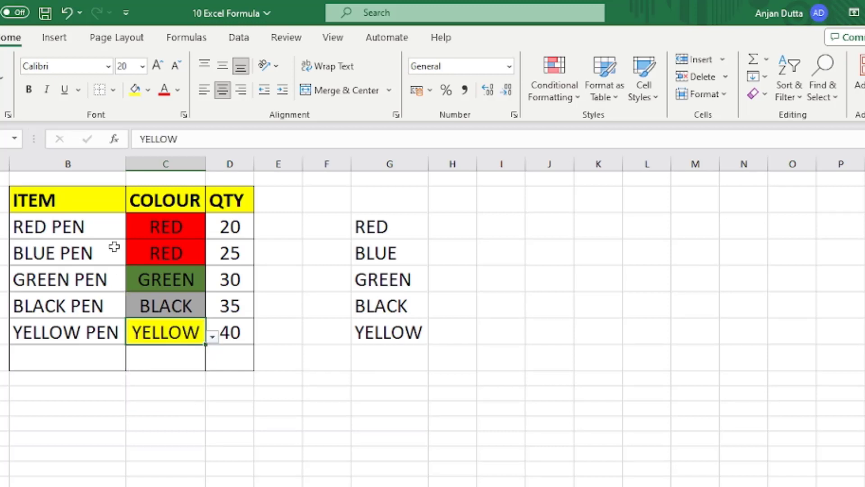
# - Set the blue pen's colour in C4 to BLUE from the in-cell list
pyautogui.click(179, 228)
pyautogui.click(180, 250)
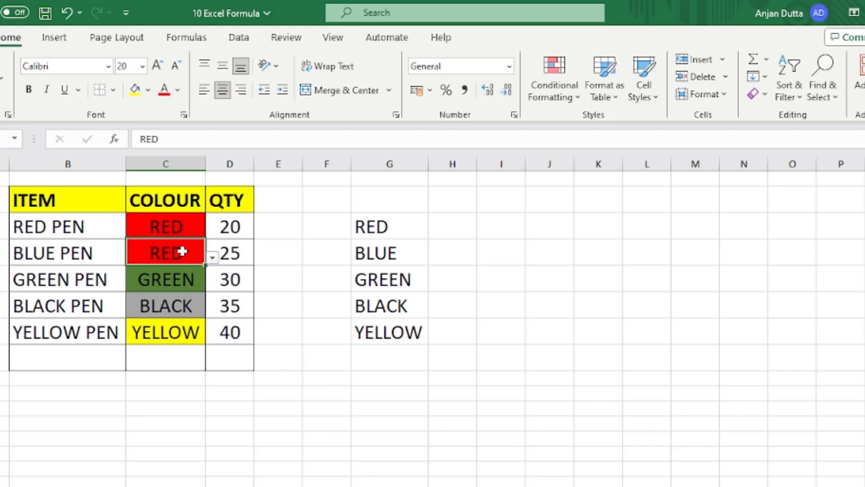
pyautogui.click(212, 256)
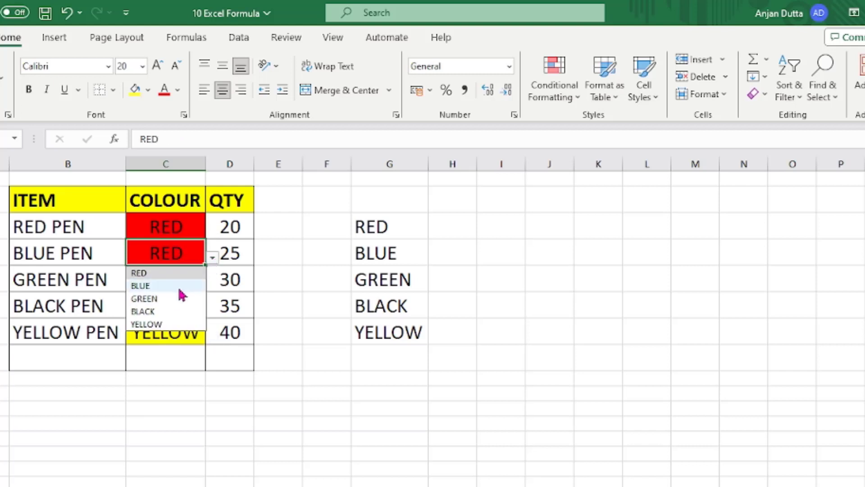
pyautogui.click(177, 286)
# - Compare the item names in column B with the colour cells beside them and examine the in-cell lists of C3:C5
pyautogui.moveTo(78, 218); pyautogui.dragTo(74, 363)
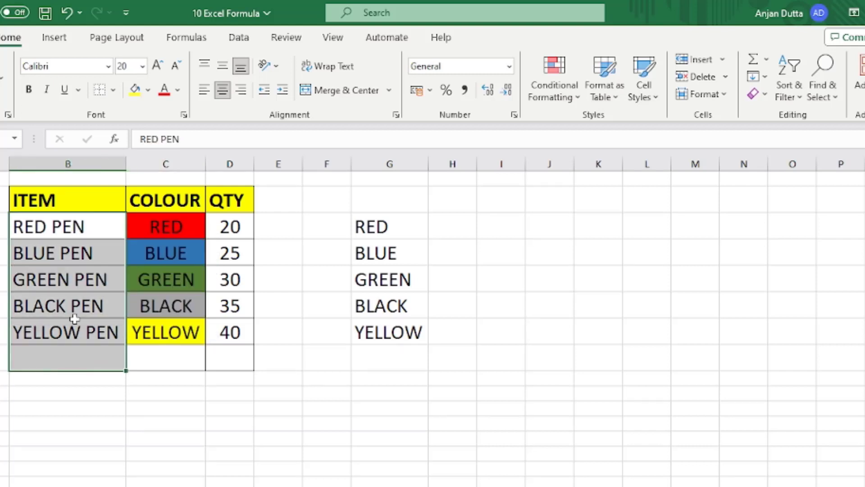
pyautogui.moveTo(70, 225); pyautogui.dragTo(72, 356)
pyautogui.click(171, 227)
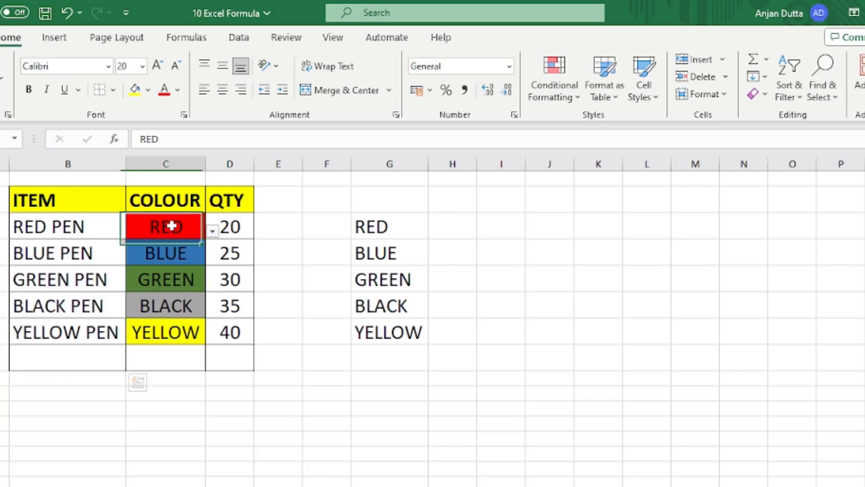
pyautogui.moveTo(171, 226)
pyautogui.mouseDown()
pyautogui.moveTo(170, 386)
pyautogui.moveTo(174, 224)
pyautogui.moveTo(164, 380)
pyautogui.moveTo(155, 213)
pyautogui.moveTo(162, 371)
pyautogui.moveTo(164, 228)
pyautogui.mouseUp()
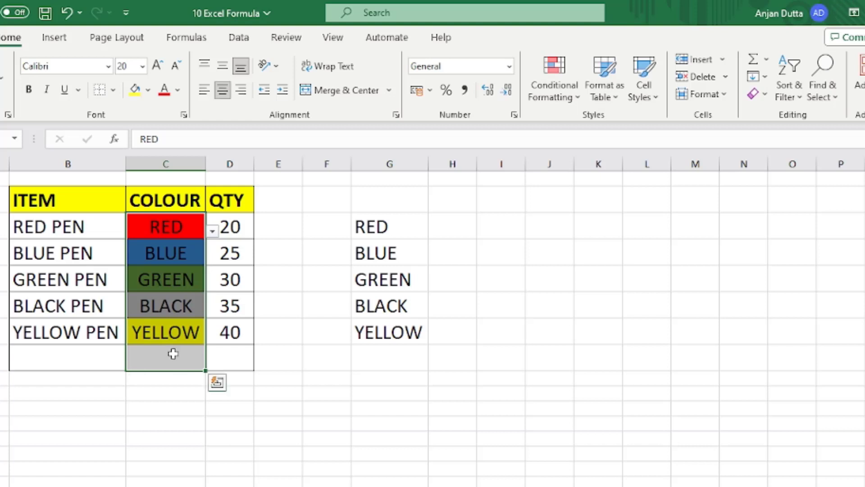
pyautogui.click(180, 254)
pyautogui.click(187, 230)
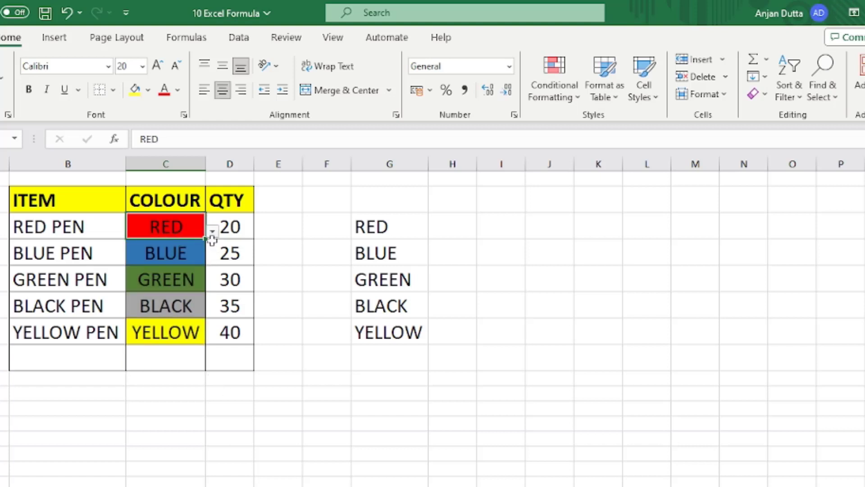
pyautogui.click(213, 232)
pyautogui.click(214, 236)
pyautogui.click(197, 253)
pyautogui.click(212, 259)
pyautogui.click(216, 259)
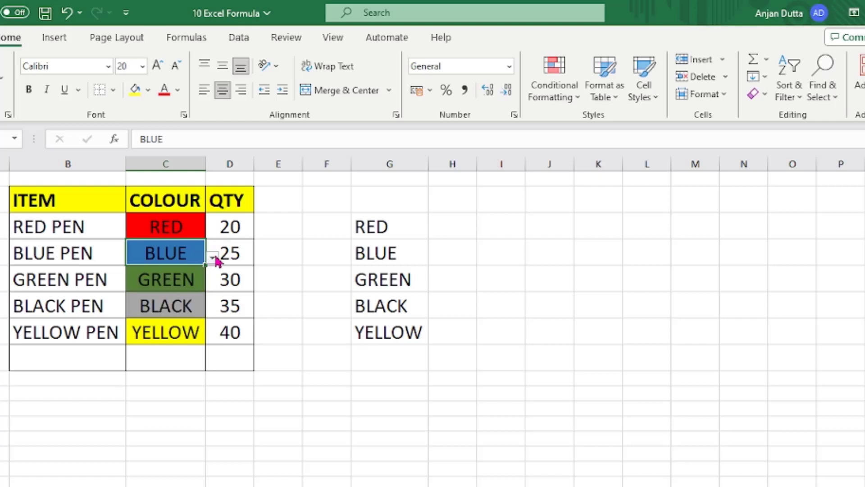
pyautogui.click(181, 289)
pyautogui.click(213, 289)
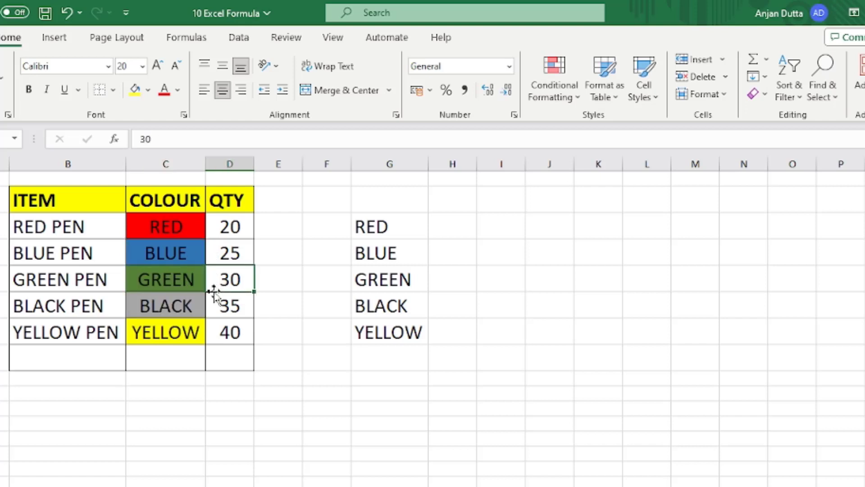
pyautogui.click(69, 284)
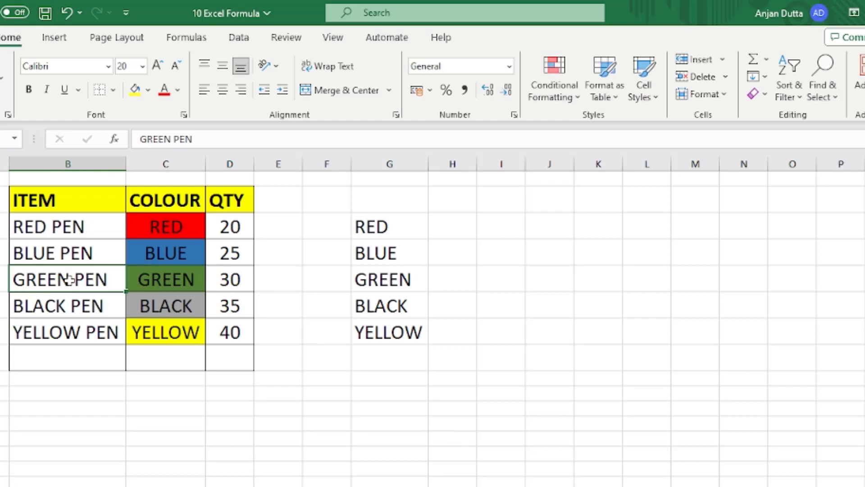
pyautogui.click(168, 282)
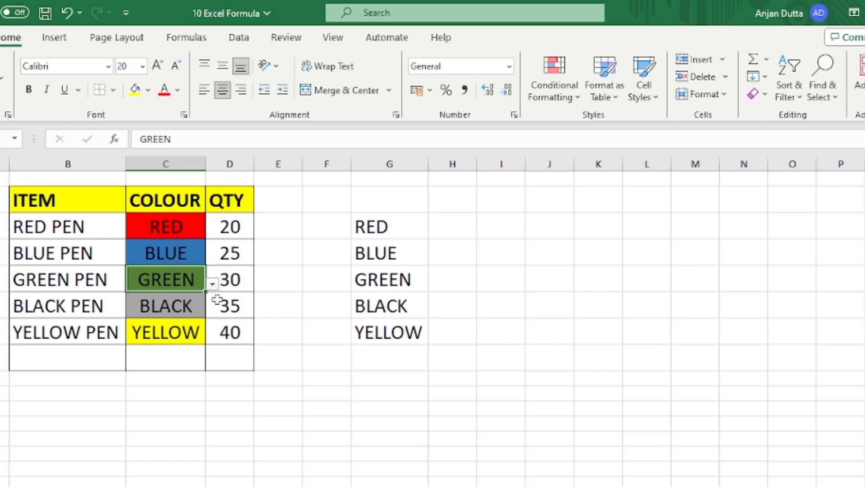
pyautogui.click(212, 285)
pyautogui.click(213, 286)
pyautogui.click(77, 277)
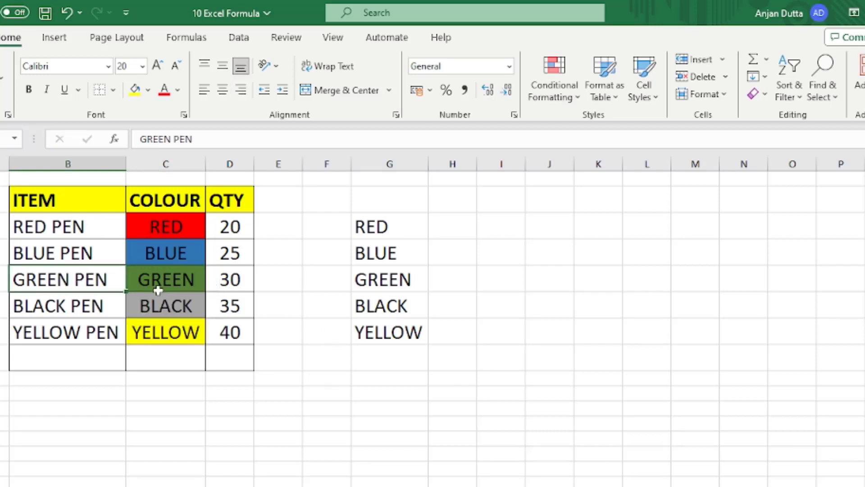
pyautogui.click(171, 288)
# - Replace the item name RED PEN in B3 with PEN
pyautogui.click(18, 226)
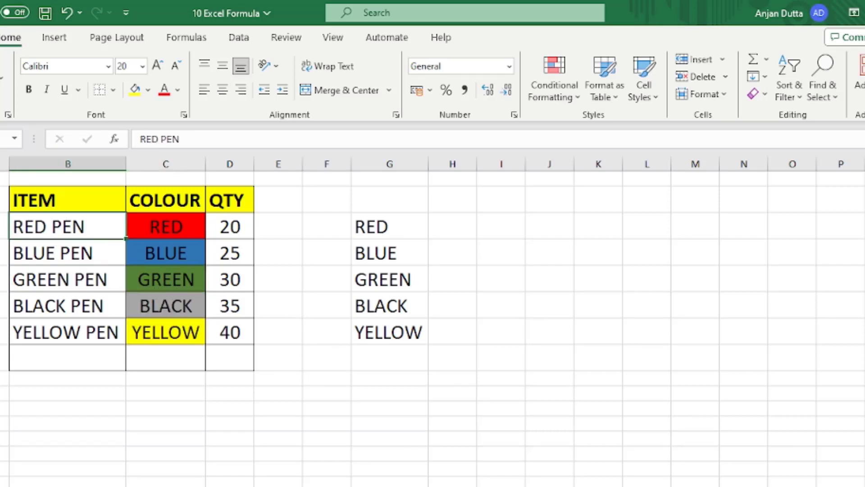
pyautogui.write('PEN')
pyautogui.press('Return')
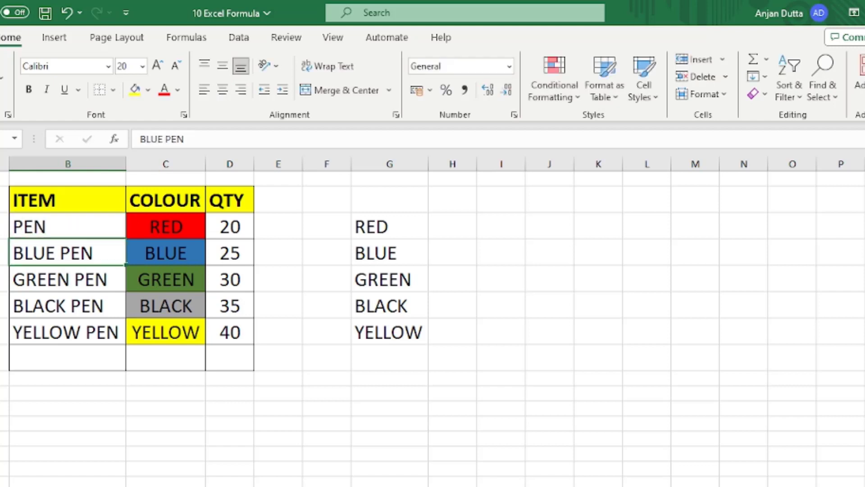
# - Fill the item name PEN from B3 down through B7
pyautogui.moveTo(67, 227); pyautogui.dragTo(68, 332)
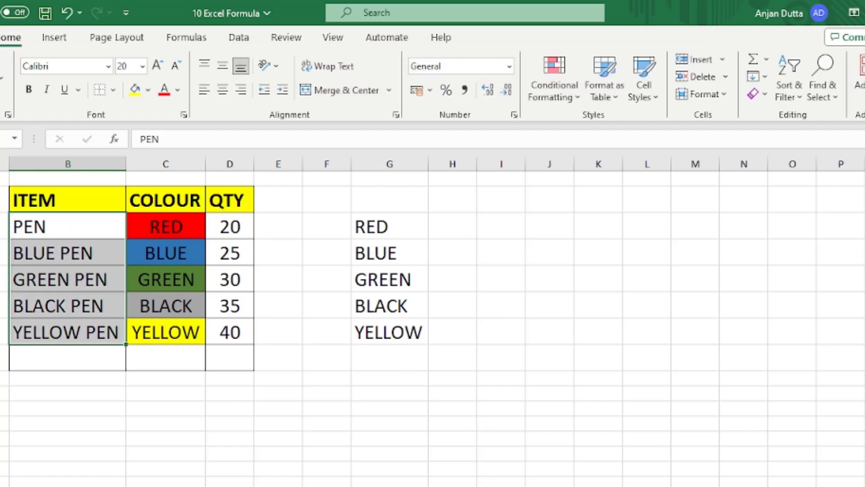
pyautogui.hotkey('ctrl', 'd')
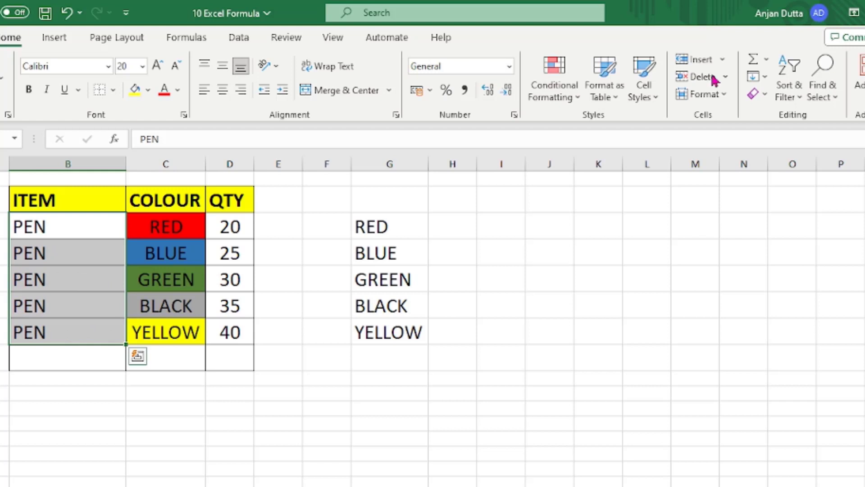
pyautogui.click(81, 227)
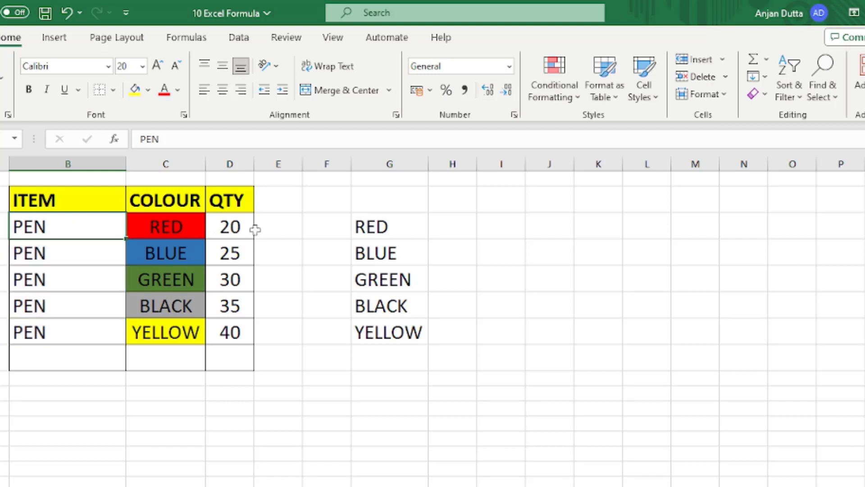
# - Choose BLACK for the pen colour in C3 and GREEN for the one in C4 from their in-cell lists
pyautogui.click(240, 230)
pyautogui.click(178, 227)
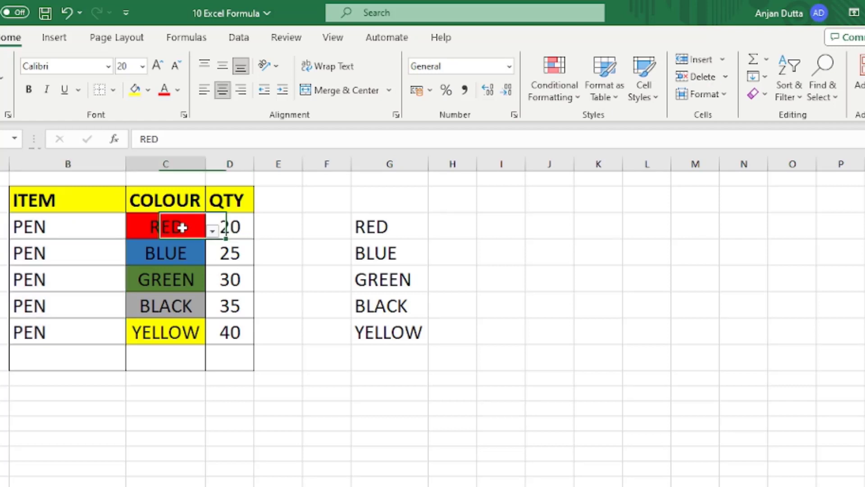
pyautogui.click(212, 231)
pyautogui.click(172, 286)
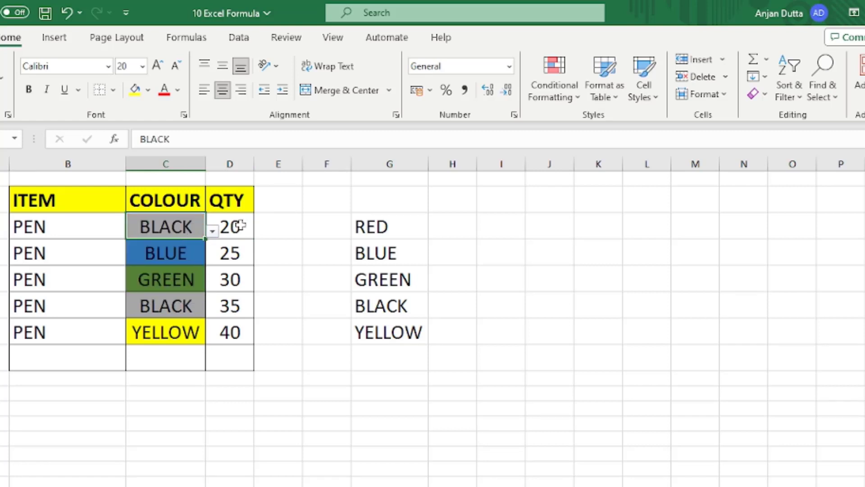
pyautogui.click(98, 253)
pyautogui.click(166, 258)
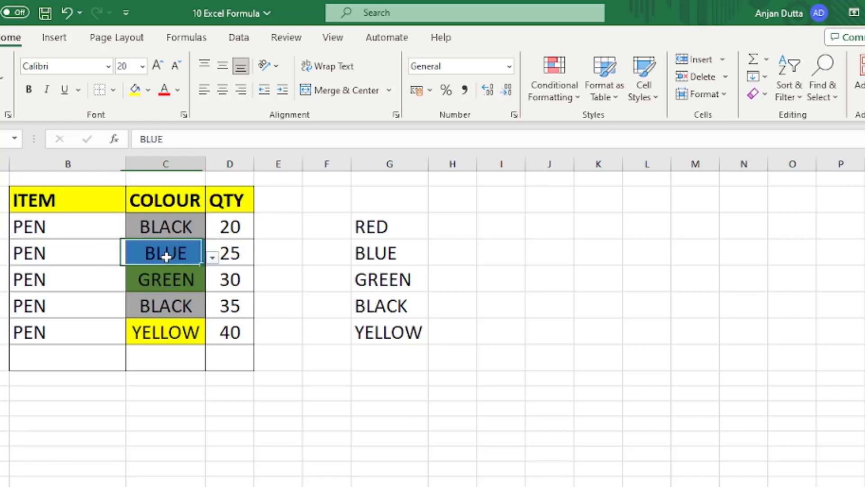
pyautogui.click(212, 257)
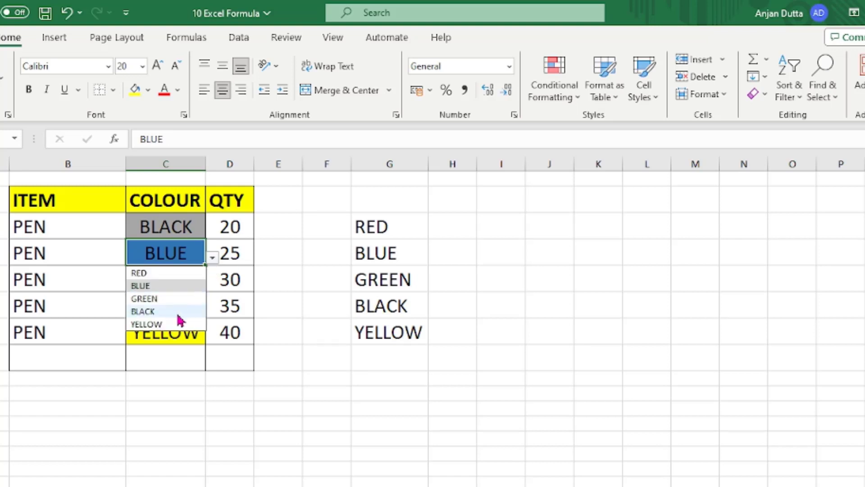
pyautogui.click(175, 298)
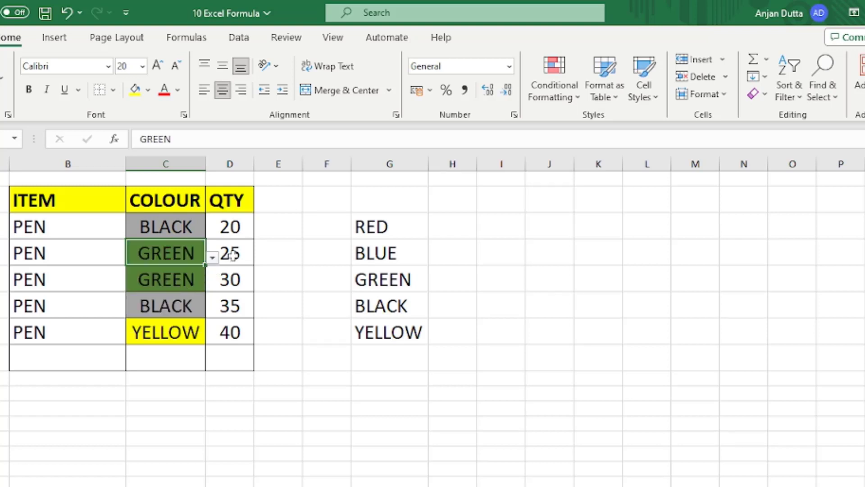
# - Choose RED for the pen colour in C5 and YELLOW for the one in C6 from their in-cell lists
pyautogui.click(177, 279)
pyautogui.click(211, 284)
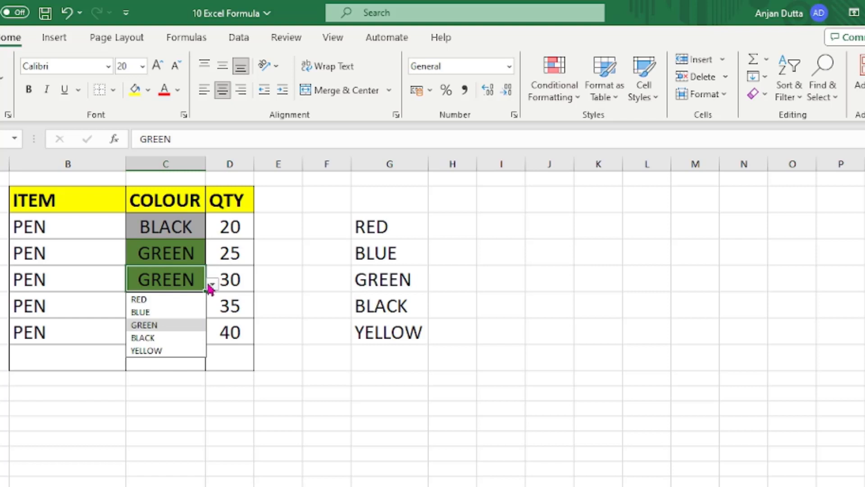
pyautogui.click(172, 301)
pyautogui.click(174, 312)
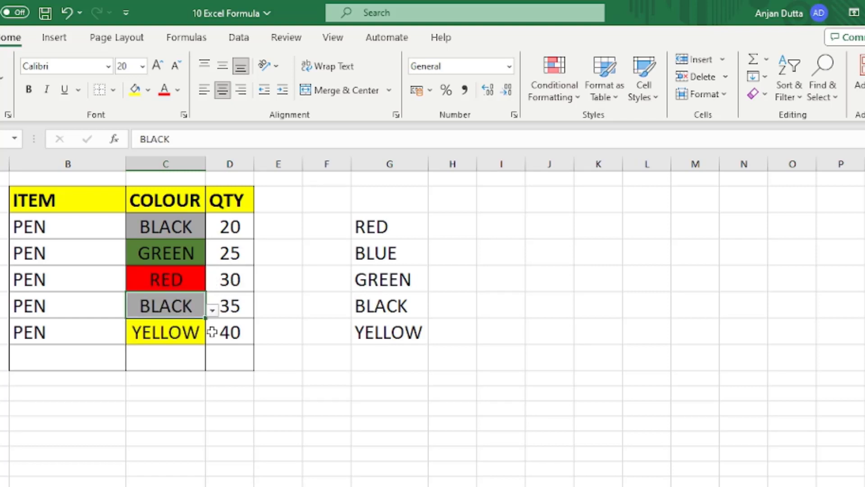
pyautogui.click(213, 310)
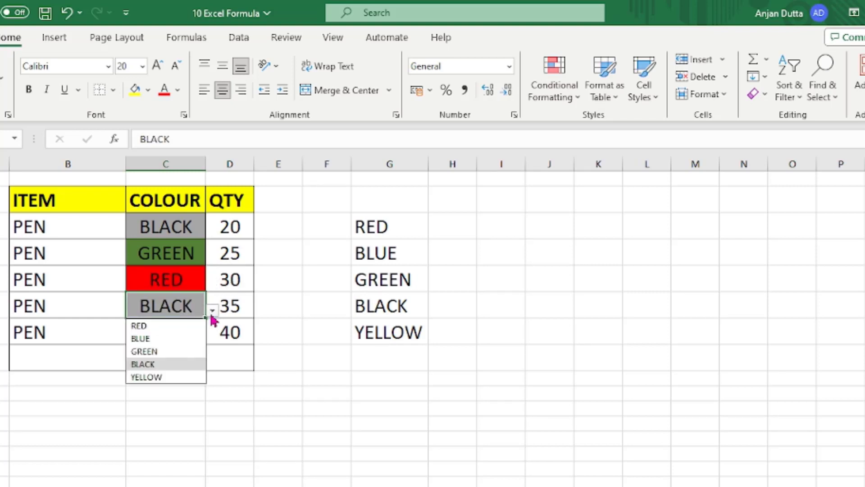
pyautogui.click(174, 380)
# - Choose BLUE for the pen colour in C7 from its in-cell list
pyautogui.click(171, 333)
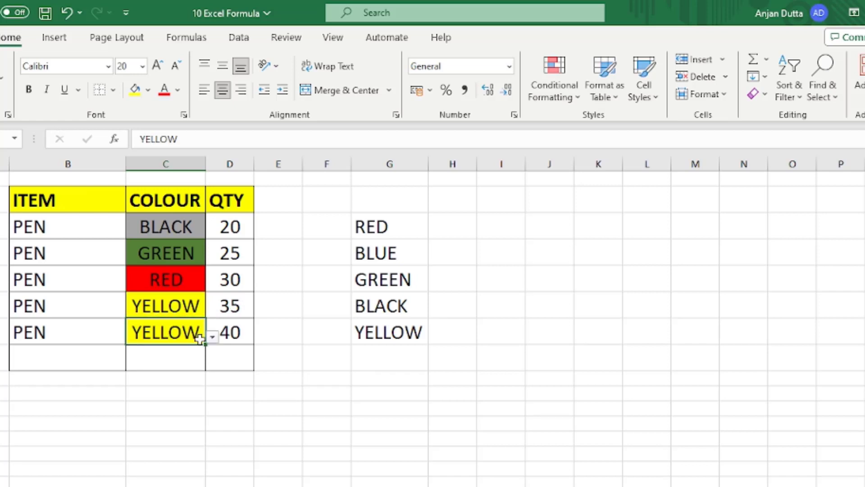
pyautogui.click(213, 336)
pyautogui.click(163, 365)
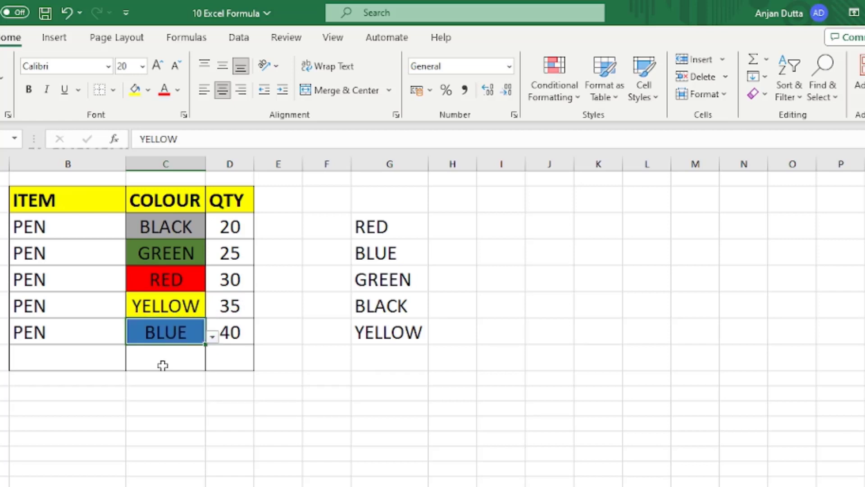
pyautogui.click(283, 347)
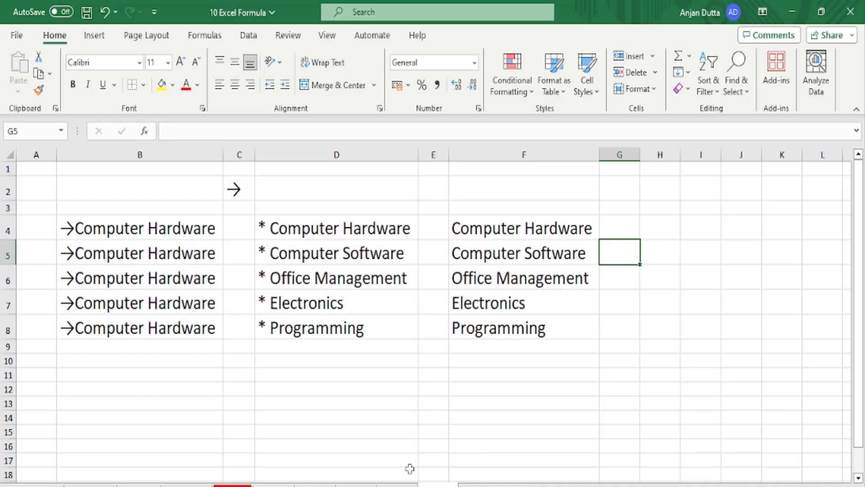
# - Examine how the arrow-prefixed entries in B4:B8 are stored compared with the asterisk-prefixed entry in D4
pyautogui.moveTo(170, 225); pyautogui.dragTo(178, 328)
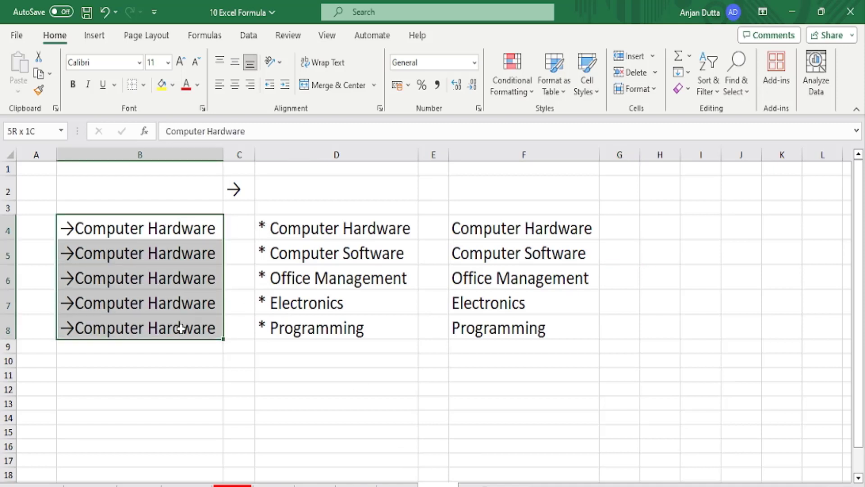
pyautogui.click(66, 233)
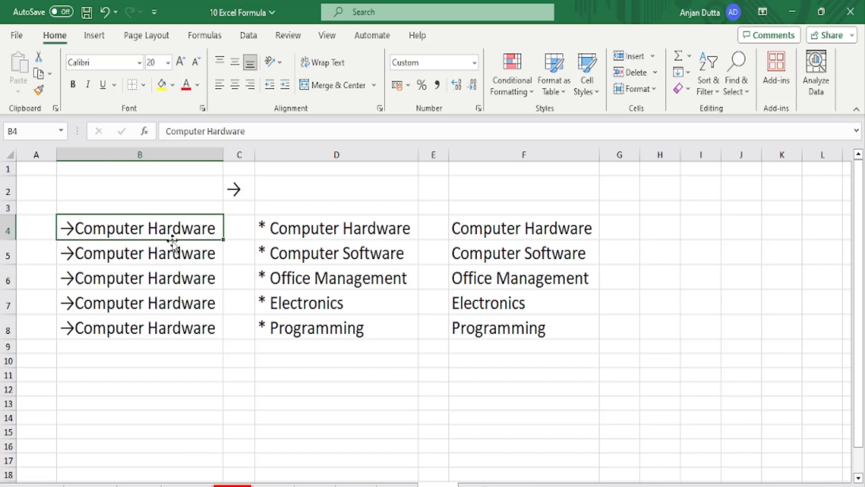
pyautogui.click(272, 230)
pyautogui.click(167, 231)
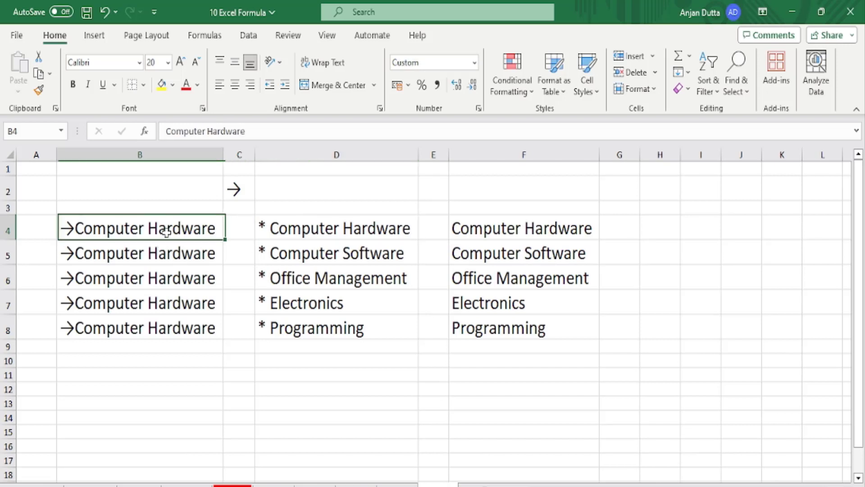
pyautogui.click(305, 231)
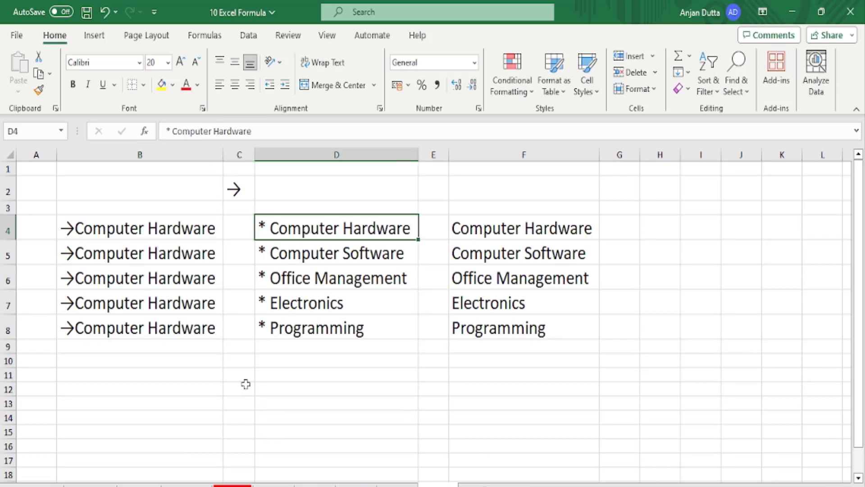
# - Enter "* Computer Hardware" in cell D11
pyautogui.click(284, 375)
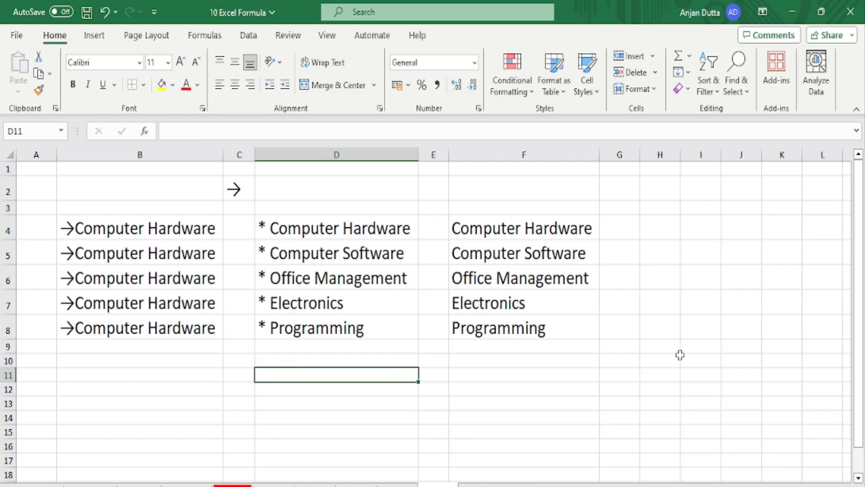
pyautogui.write('*')
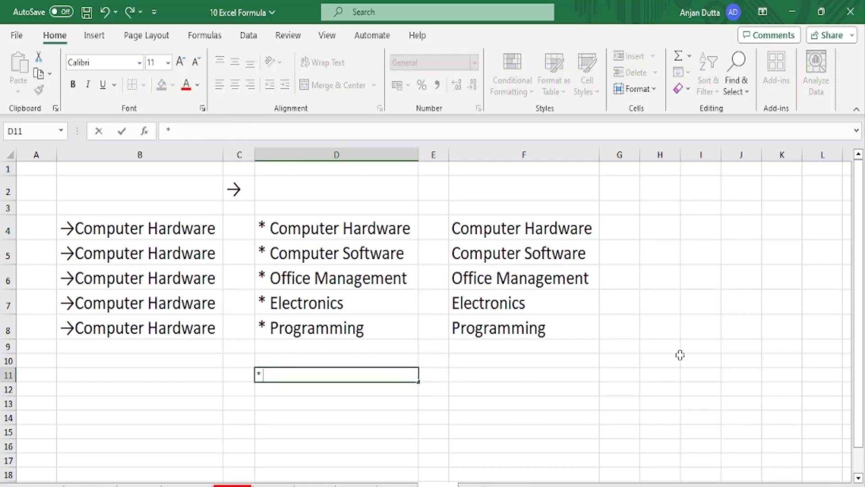
pyautogui.write(' Computer Ha')
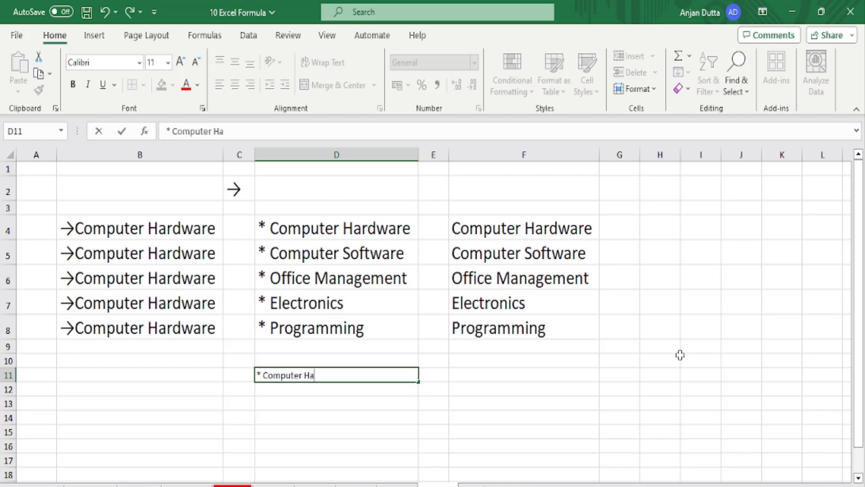
pyautogui.write('rdware')
pyautogui.press('Return')
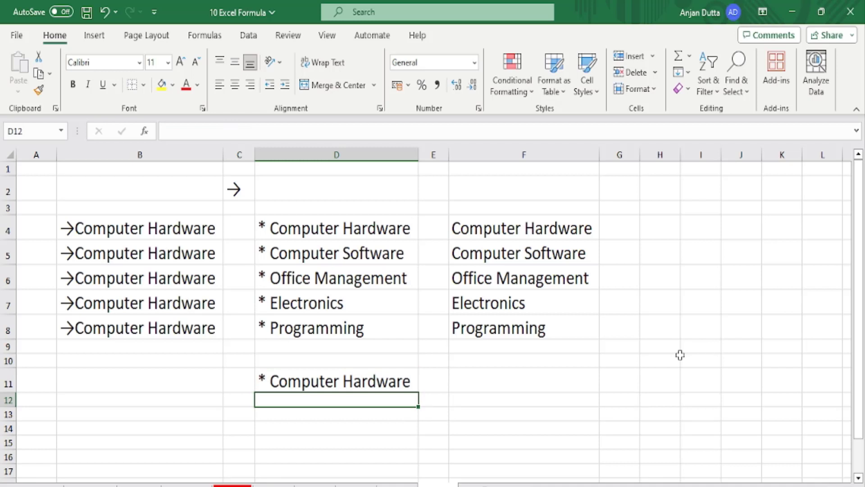
# - Compare the arrow list in B4:B8 and the asterisk list in D4:D8 with the plain list in F4:F8
pyautogui.click(381, 387)
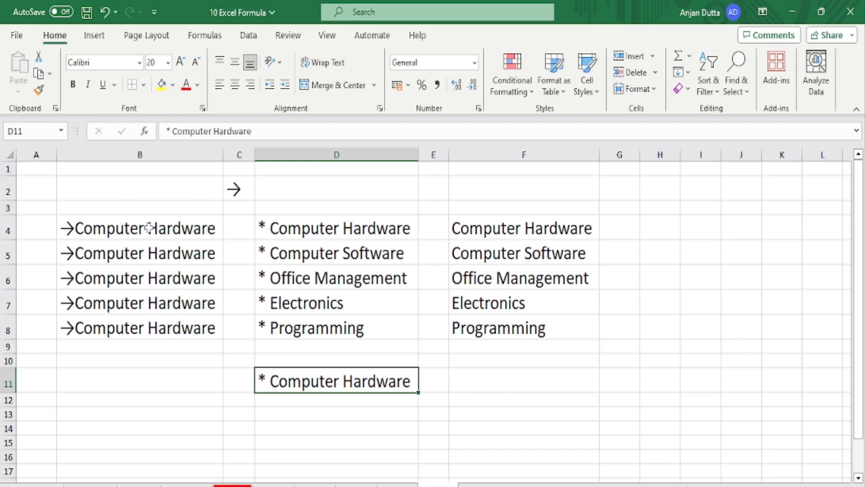
pyautogui.moveTo(149, 228); pyautogui.dragTo(133, 346)
pyautogui.moveTo(383, 220); pyautogui.dragTo(356, 331)
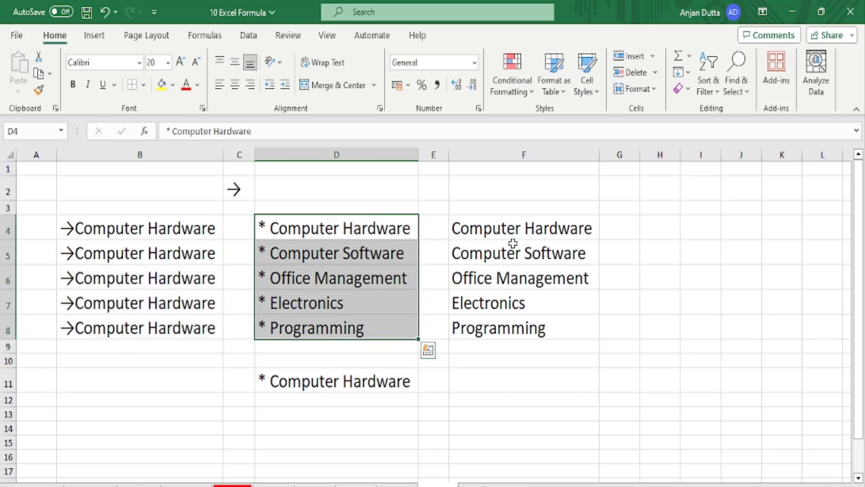
pyautogui.moveTo(512, 230); pyautogui.dragTo(519, 331)
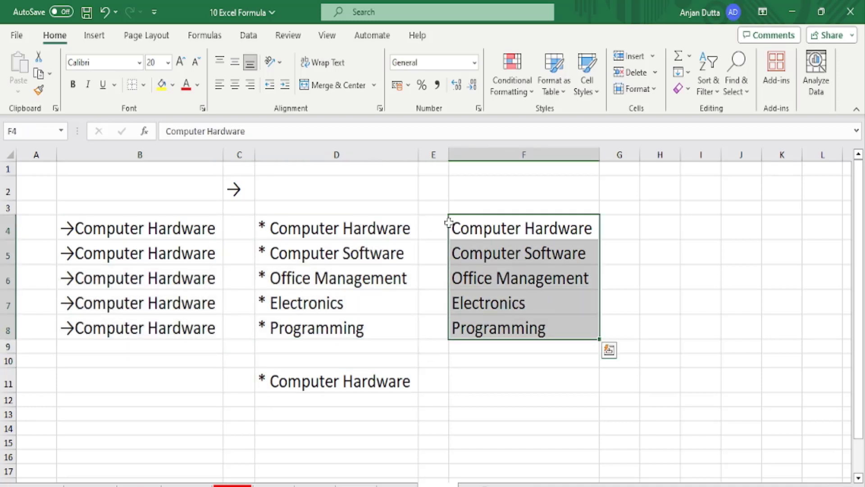
# - Insert the × symbol from the recently used symbols into E2 and select the character inside the cell
pyautogui.click(435, 188)
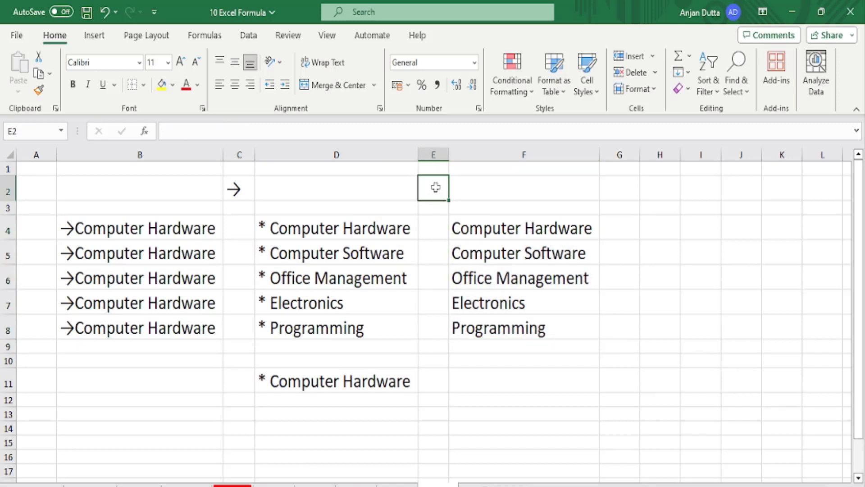
pyautogui.click(94, 36)
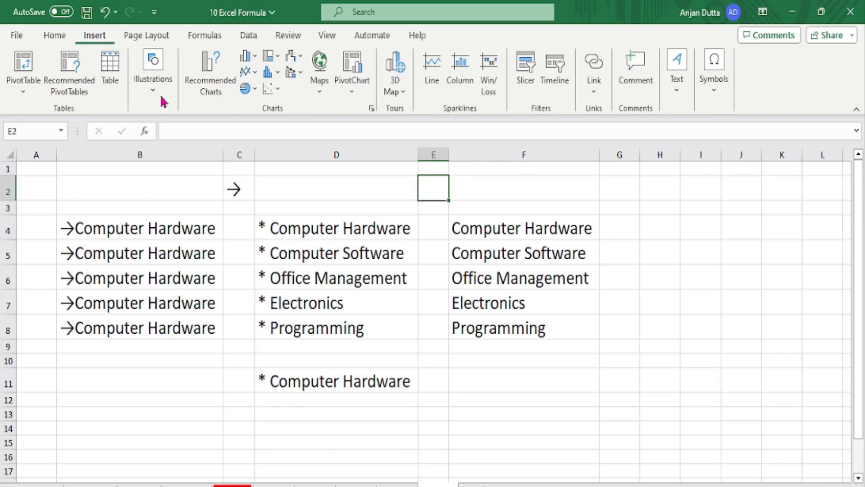
pyautogui.click(717, 83)
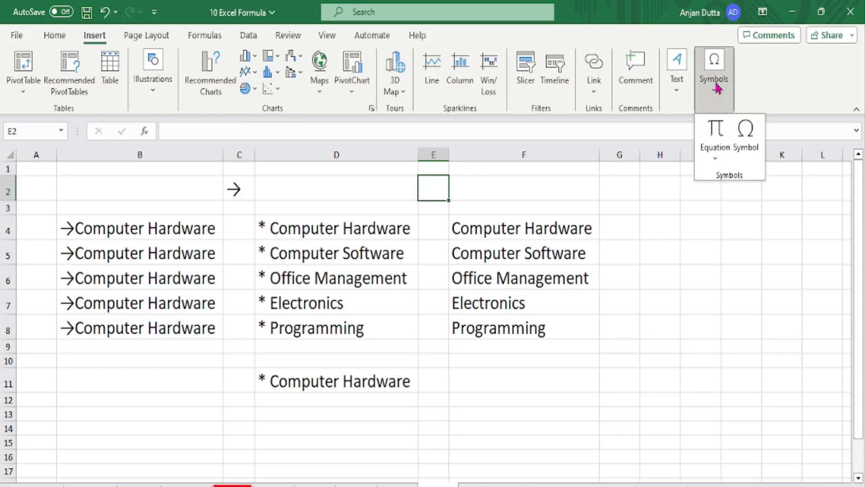
pyautogui.click(745, 133)
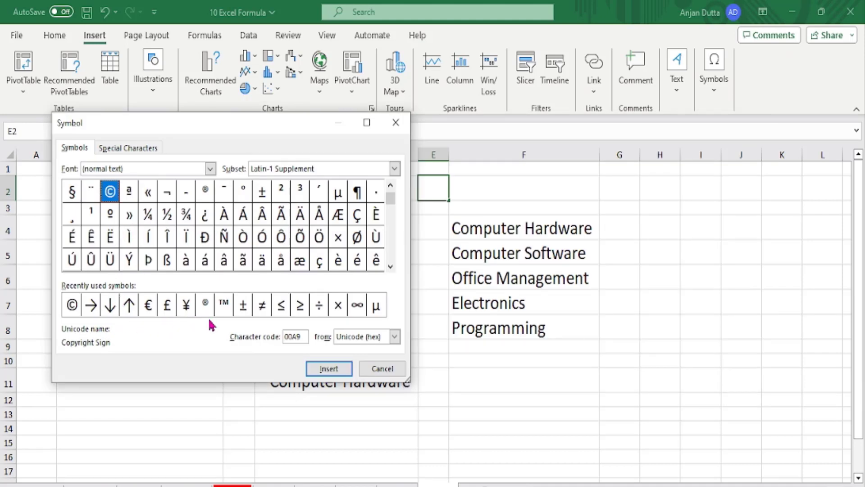
pyautogui.click(338, 306)
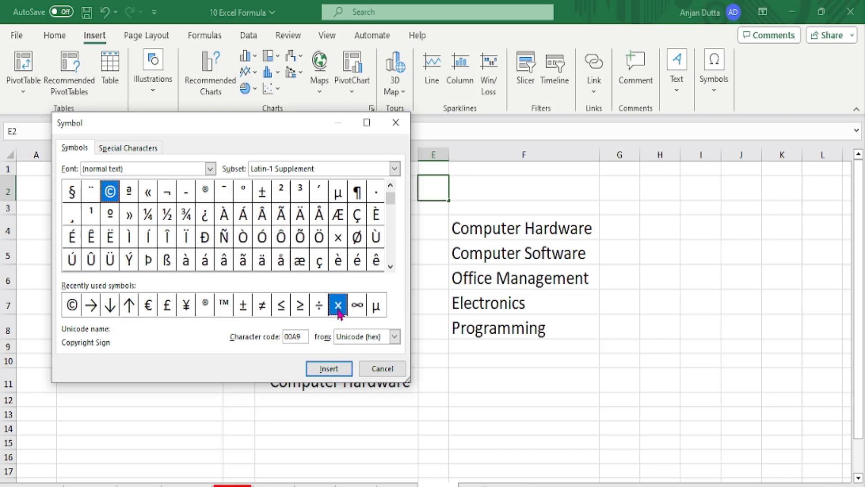
pyautogui.click(337, 363)
pyautogui.click(401, 371)
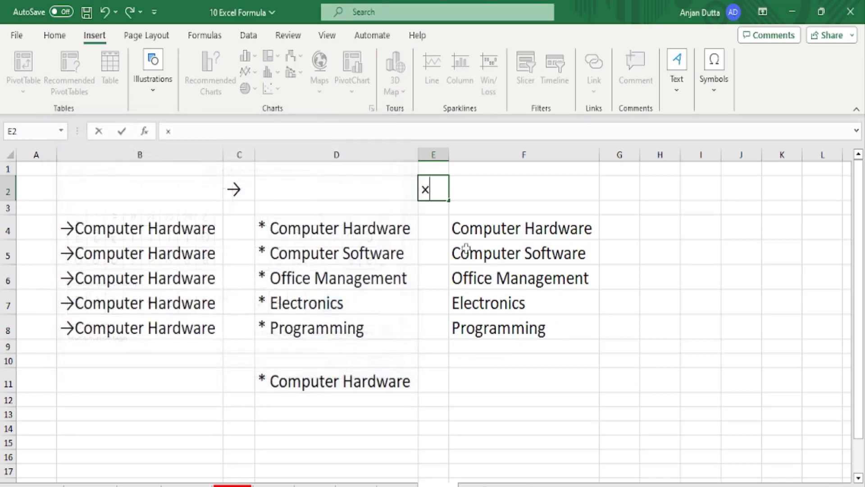
pyautogui.hotkey('shift', 'Left')
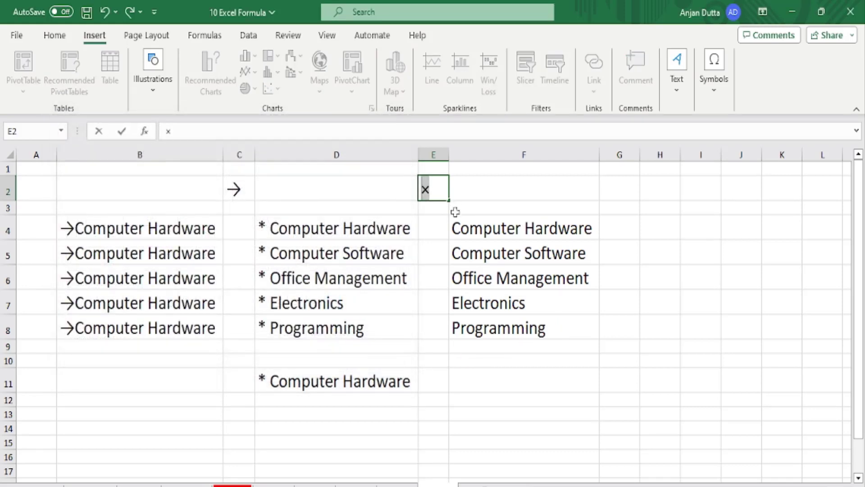
# - Apply the custom number format × @ to cell F4 so its text gets a × bullet
pyautogui.click(475, 225)
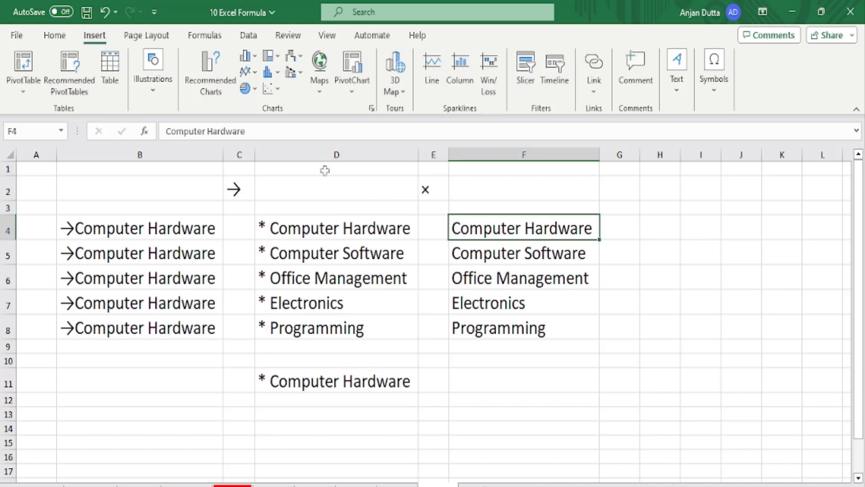
pyautogui.hotkey('ctrl', '1')
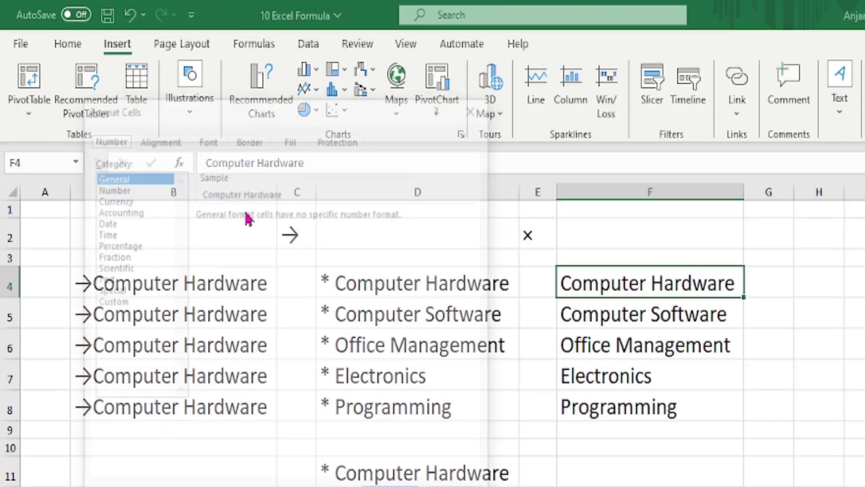
pyautogui.click(83, 247)
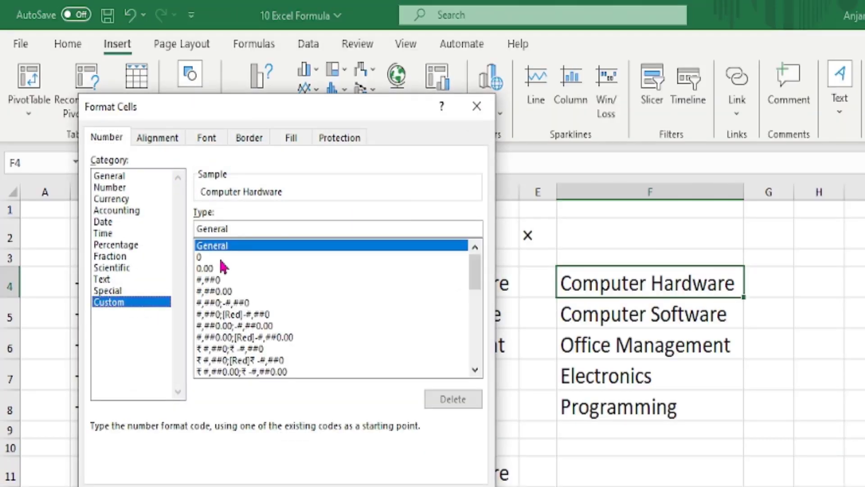
pyautogui.click(247, 231)
pyautogui.press('BackSpace')
pyautogui.press('BackSpace')
pyautogui.press('BackSpace')
pyautogui.press('BackSpace')
pyautogui.press('BackSpace')
pyautogui.press('BackSpace')
pyautogui.press('BackSpace')
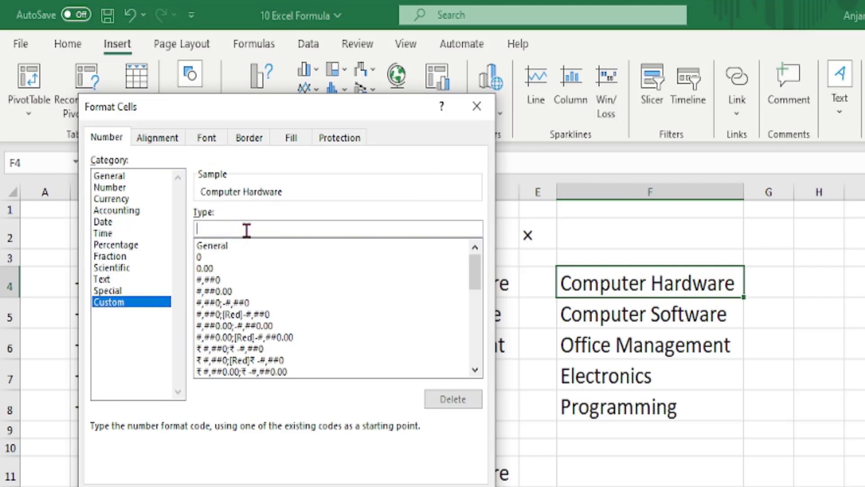
pyautogui.write('x')
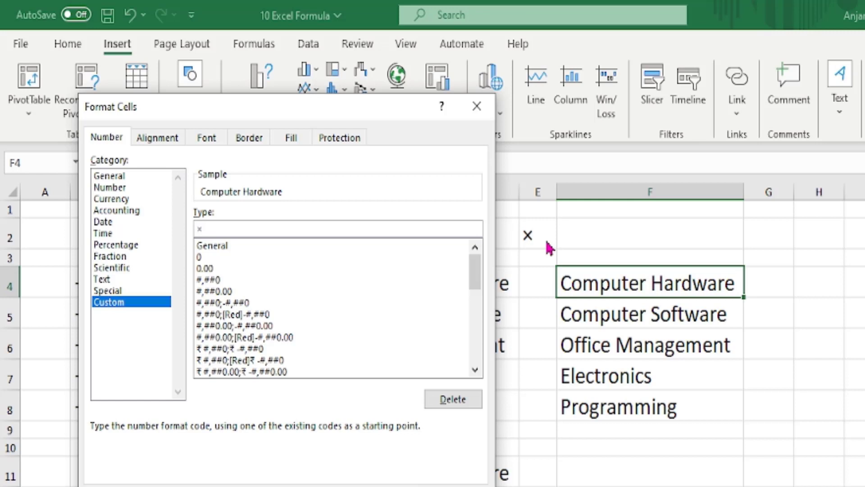
pyautogui.write('@')
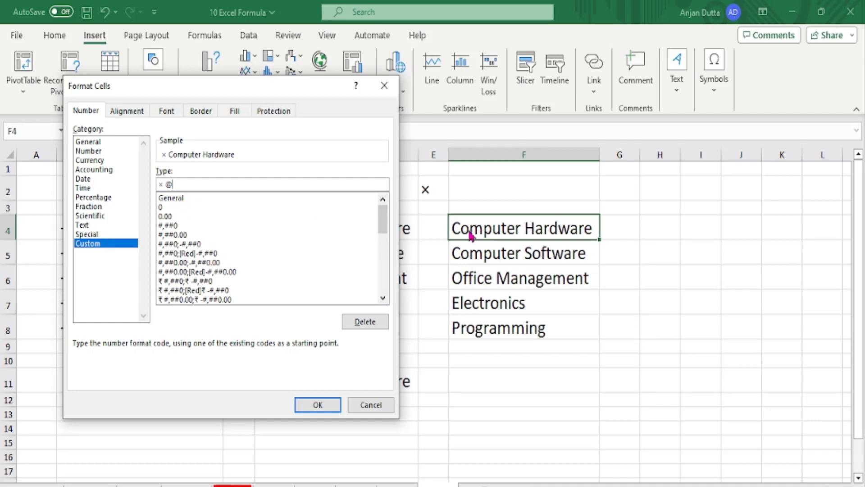
pyautogui.click(317, 404)
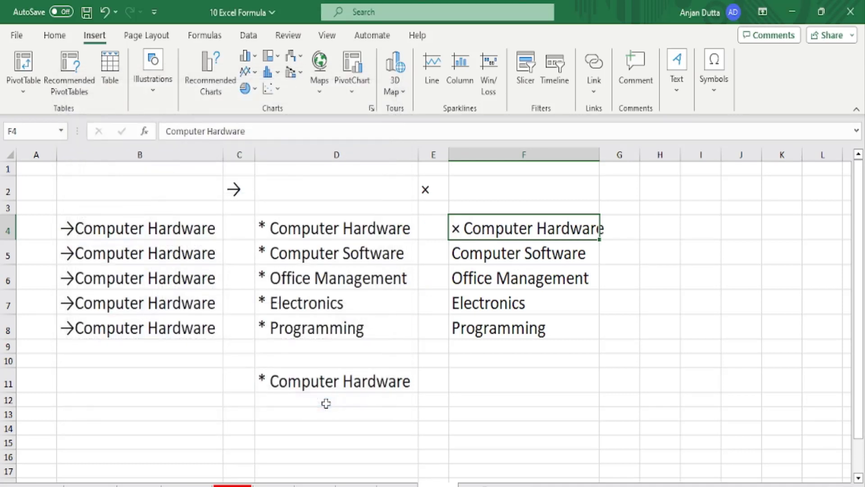
# - Fit column F to its contents and fill F4 down through F8
pyautogui.doubleClick(600, 154)
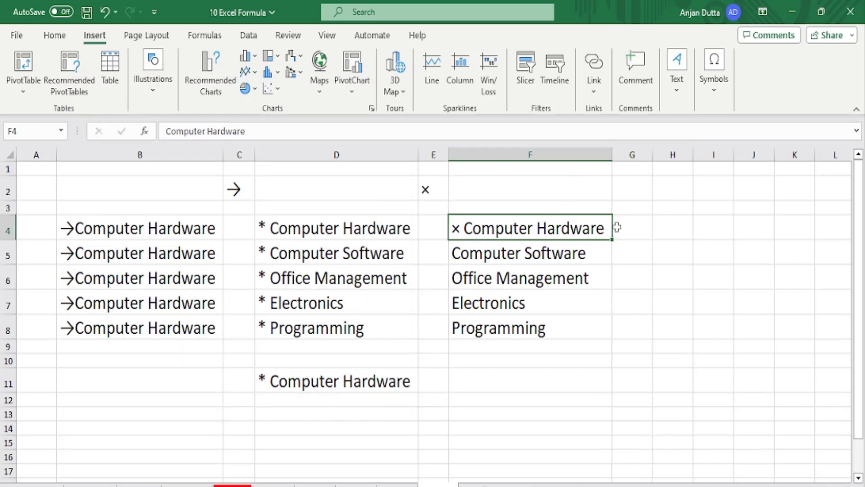
pyautogui.moveTo(612, 239); pyautogui.dragTo(612, 338)
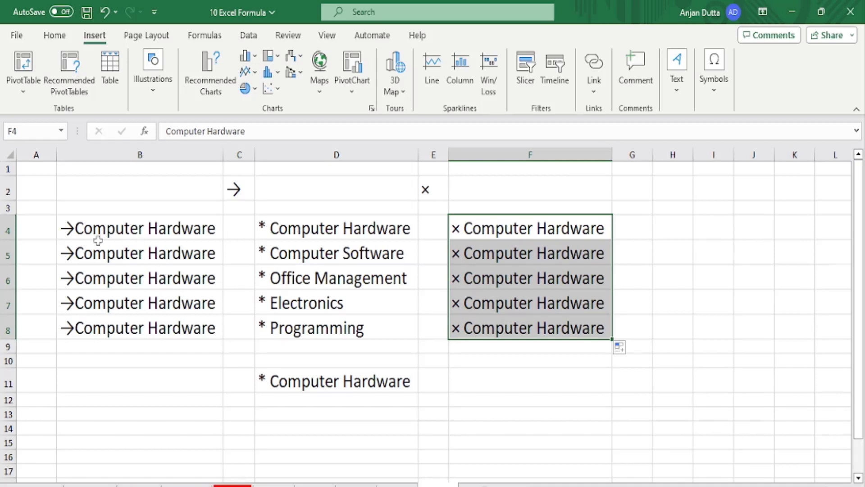
pyautogui.click(83, 237)
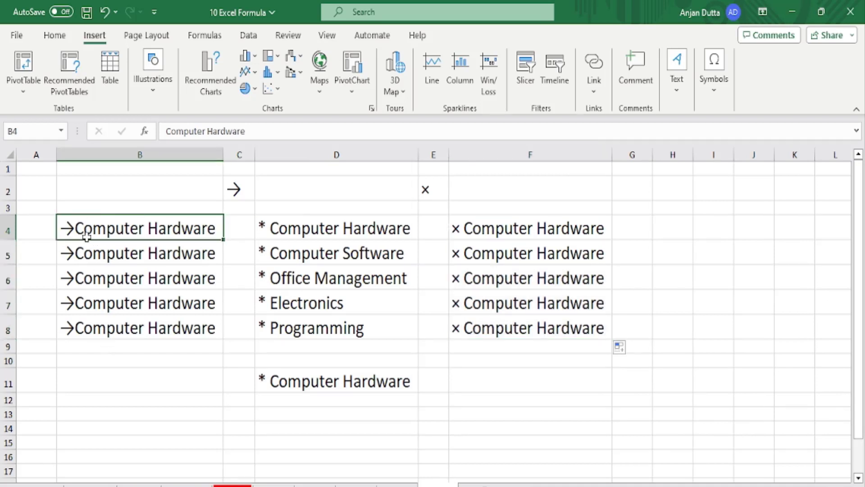
pyautogui.click(480, 240)
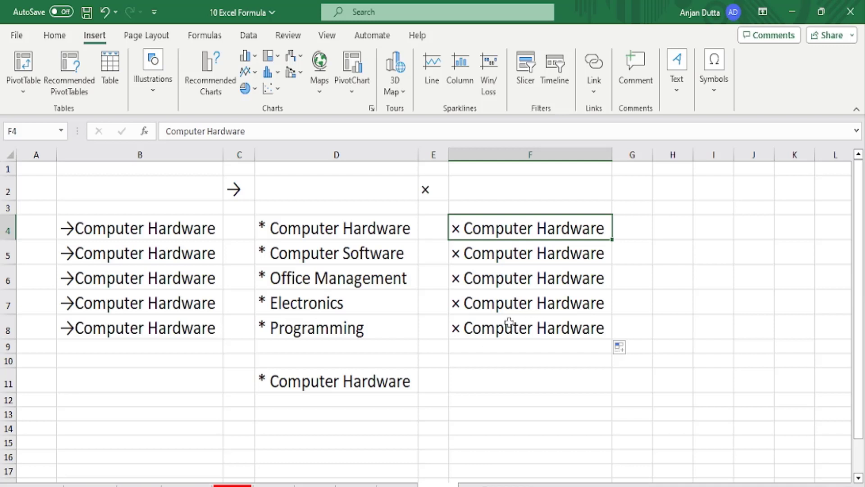
# - Open a copy of the recent workbook Execel formula, then close the copy and return to the 10 Excel Formula worksheet
pyautogui.click(17, 37)
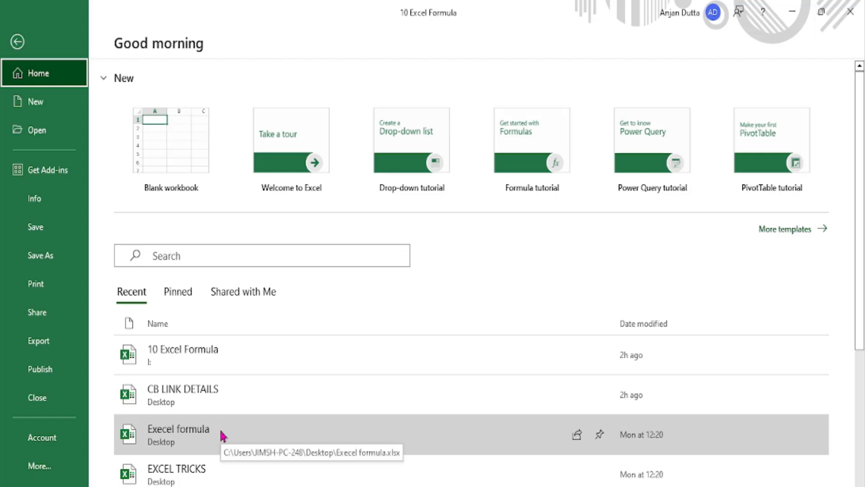
pyautogui.rightClick(198, 351)
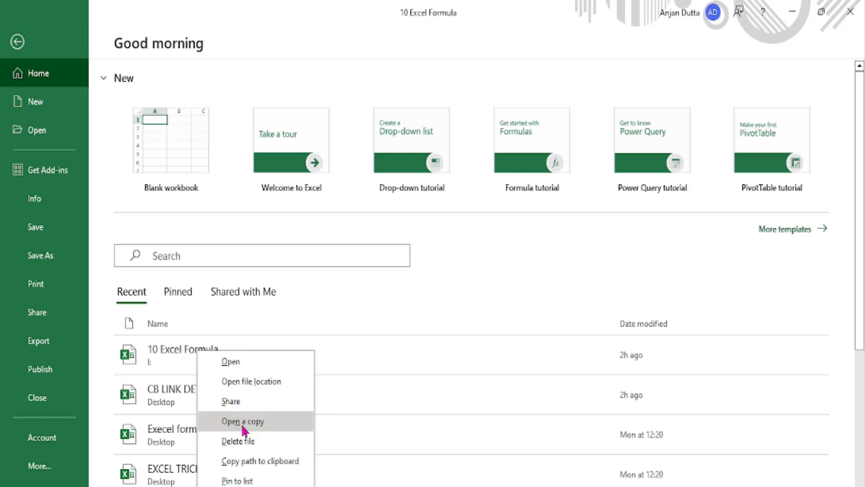
pyautogui.rightClick(173, 444)
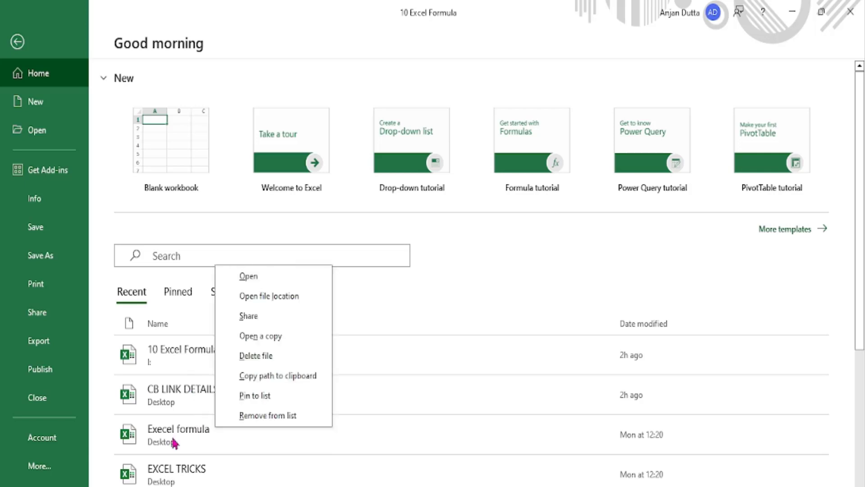
pyautogui.rightClick(173, 444)
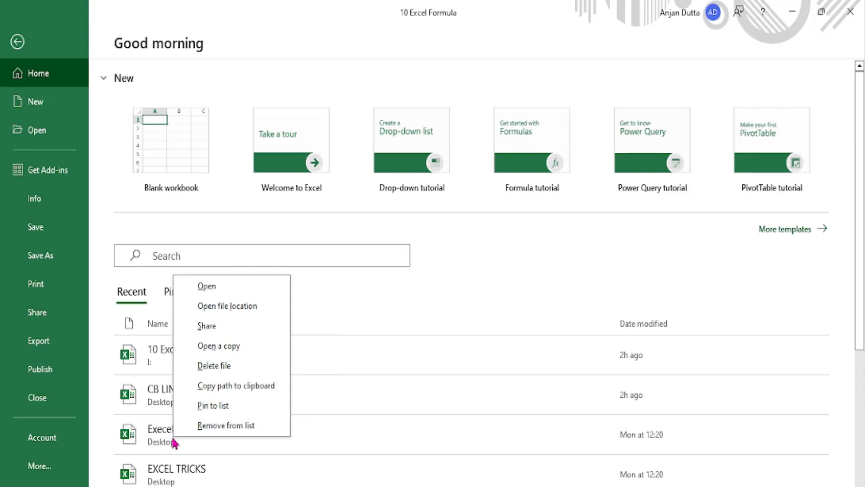
pyautogui.rightClick(174, 444)
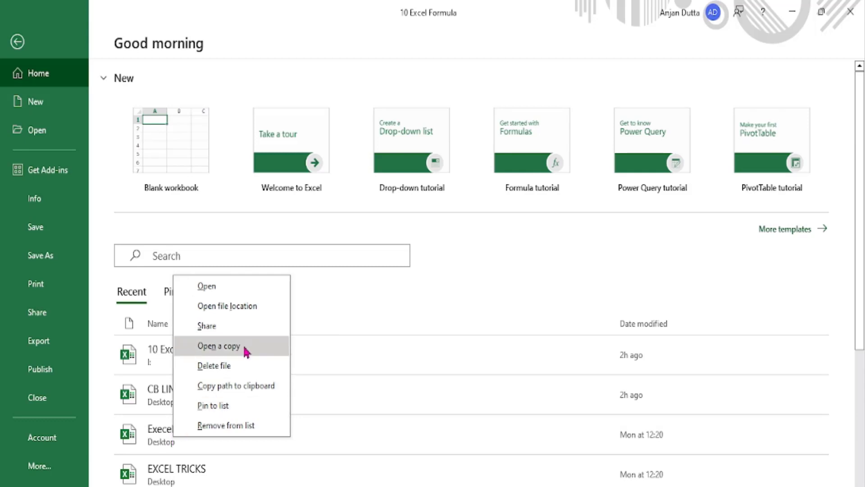
pyautogui.click(246, 348)
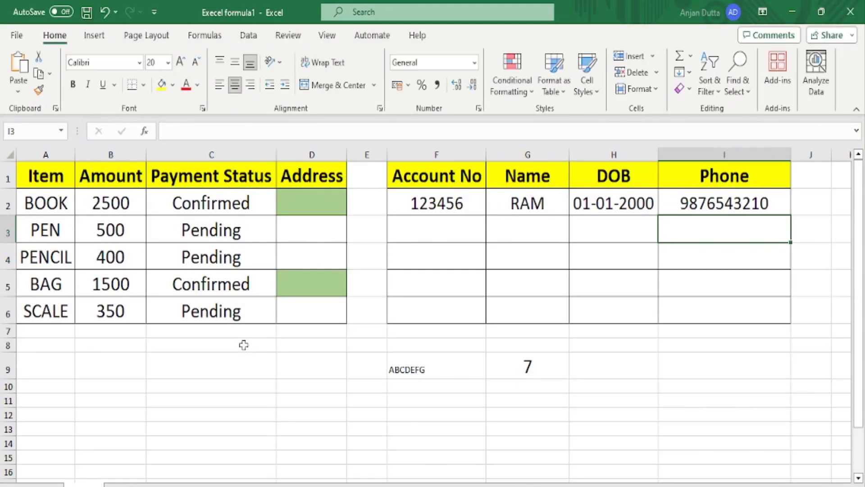
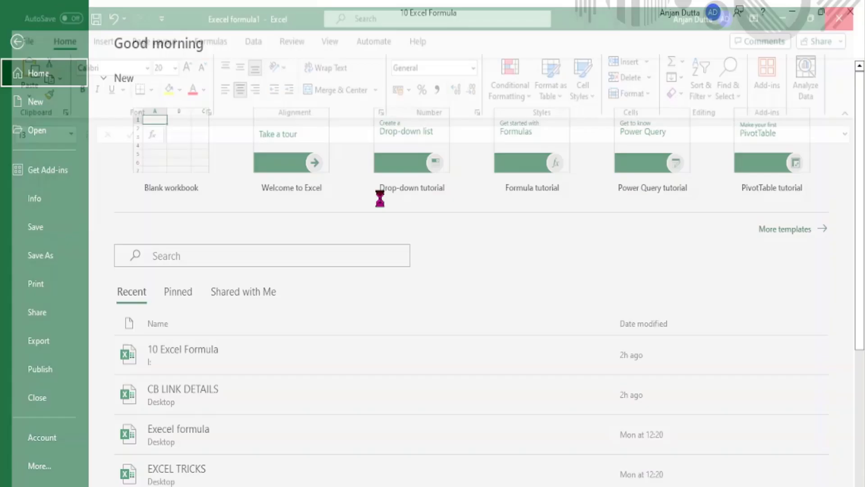
pyautogui.click(850, 11)
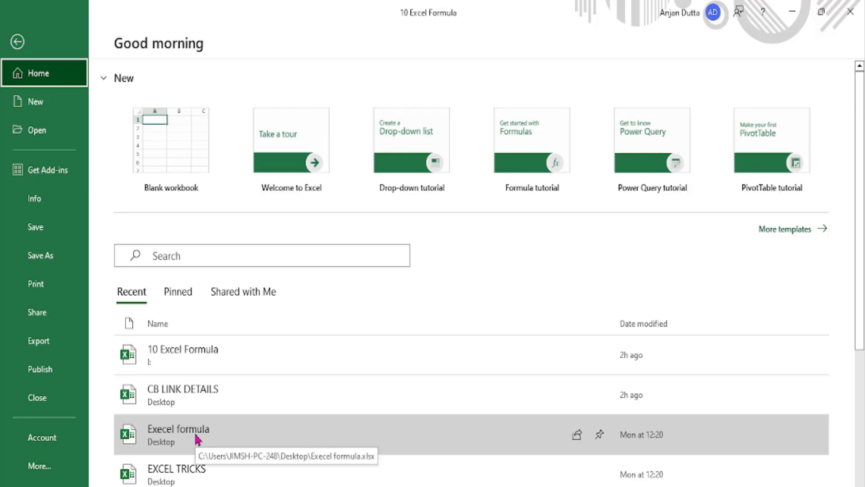
pyautogui.click(19, 45)
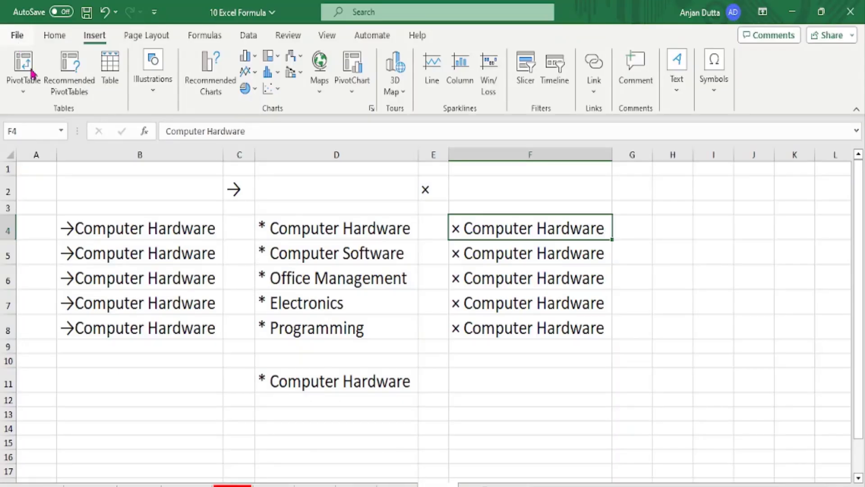
# - Set the Office theme to Dark Gray and return to the worksheet
pyautogui.click(18, 35)
pyautogui.click(58, 441)
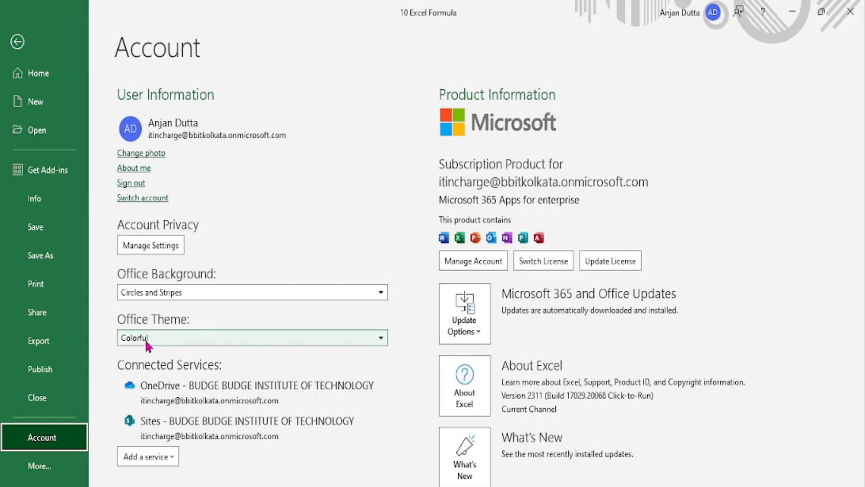
pyautogui.click(199, 341)
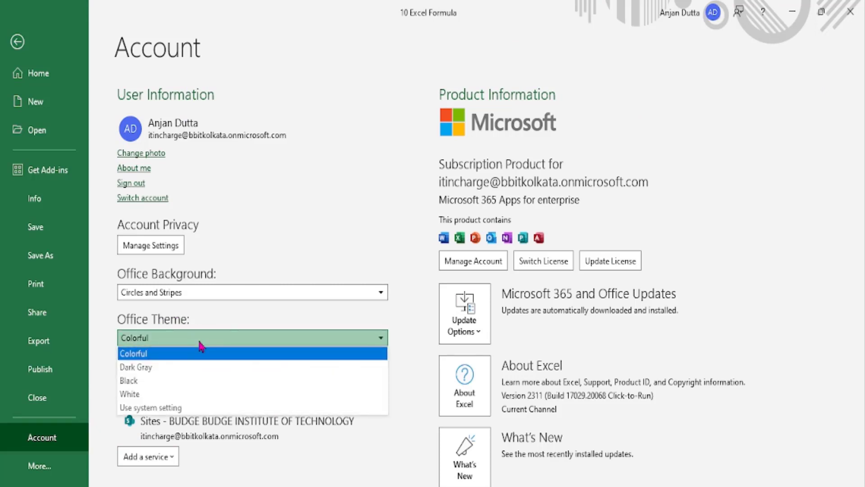
pyautogui.click(183, 368)
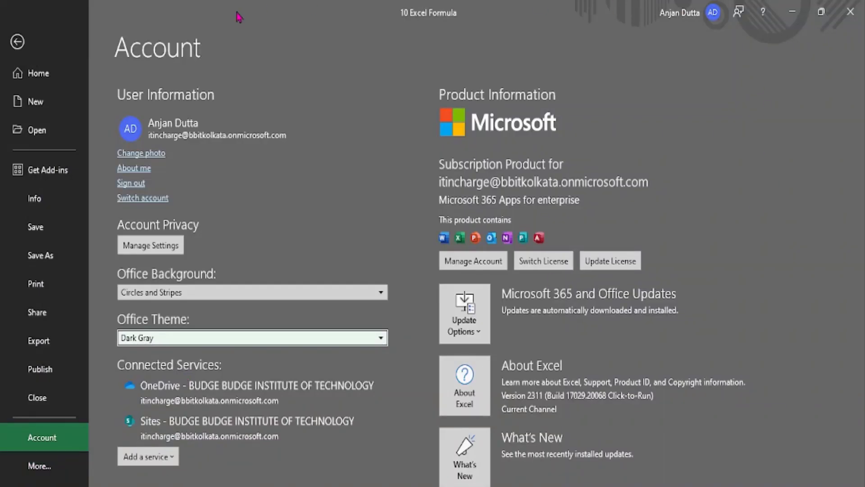
pyautogui.click(17, 41)
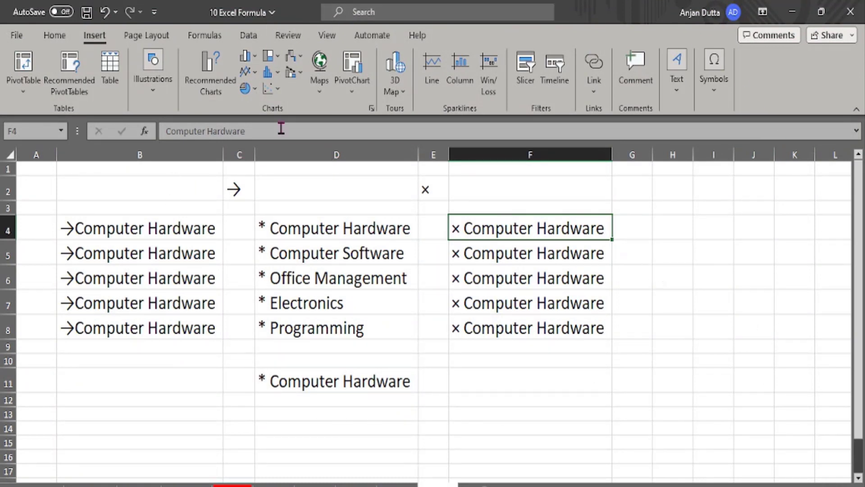
# - Switch the Office theme to White and return to the worksheet
pyautogui.click(16, 36)
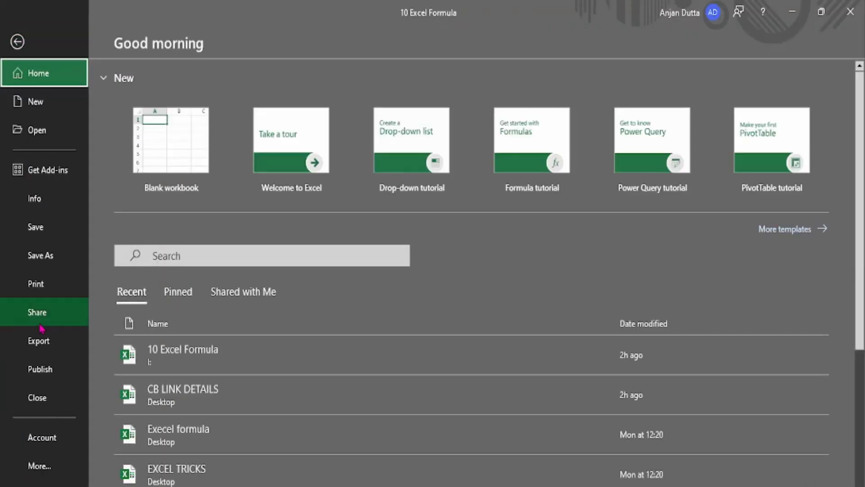
pyautogui.click(49, 439)
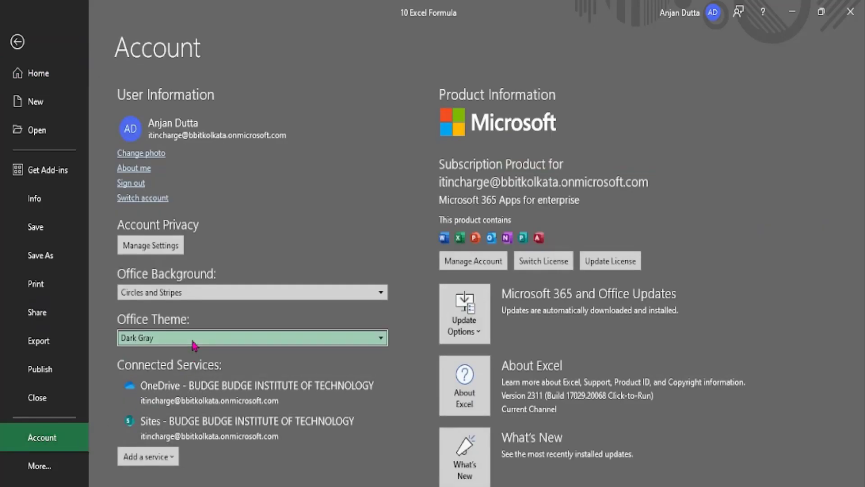
pyautogui.click(194, 343)
pyautogui.click(180, 399)
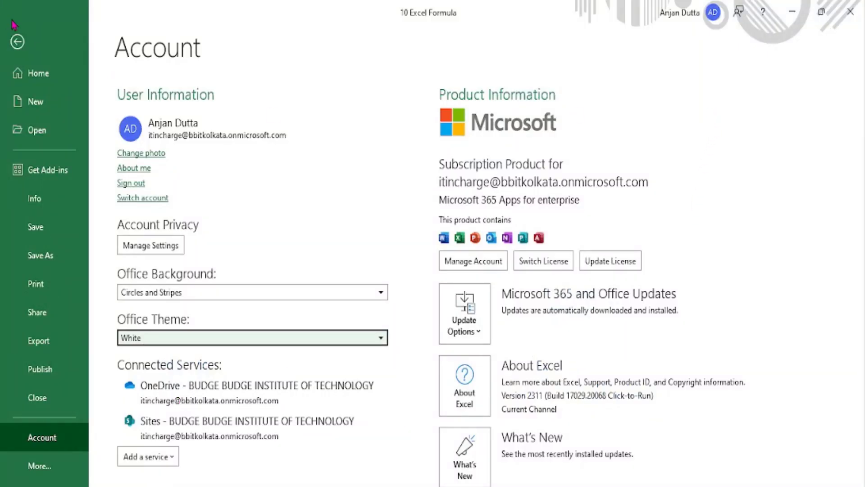
pyautogui.click(17, 41)
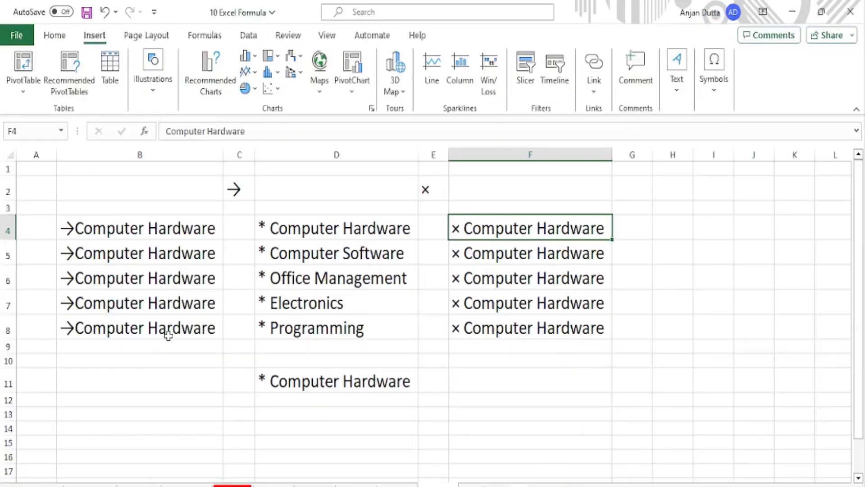
# - Set the Office theme to Colorful and return to the worksheet
pyautogui.click(15, 36)
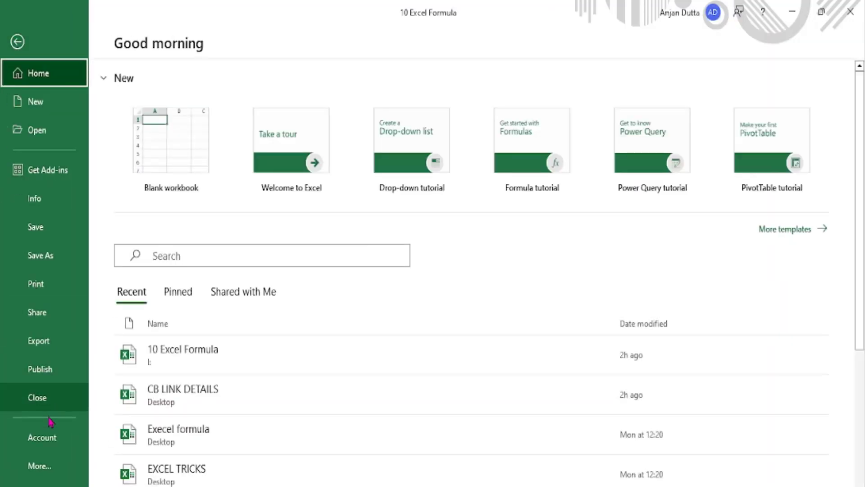
pyautogui.click(50, 443)
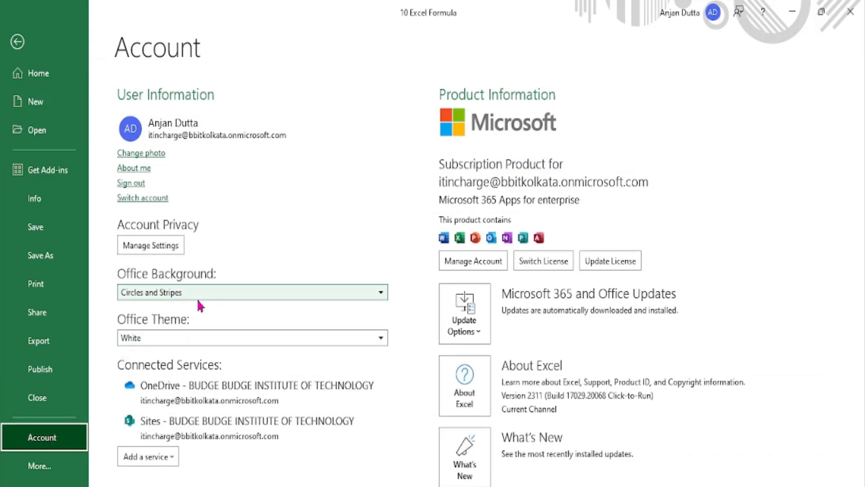
pyautogui.click(191, 337)
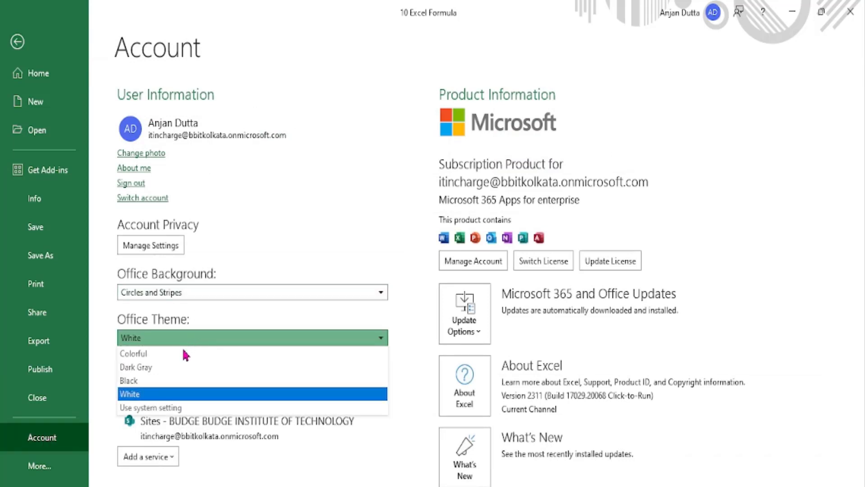
pyautogui.click(180, 354)
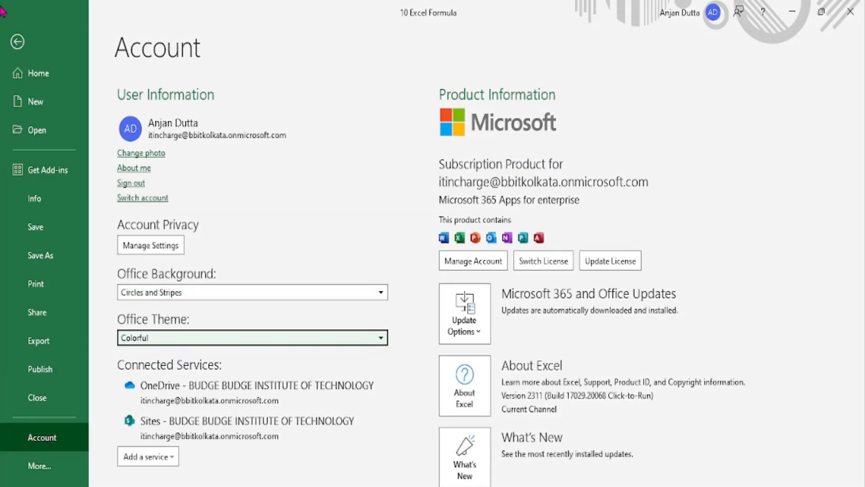
pyautogui.click(17, 42)
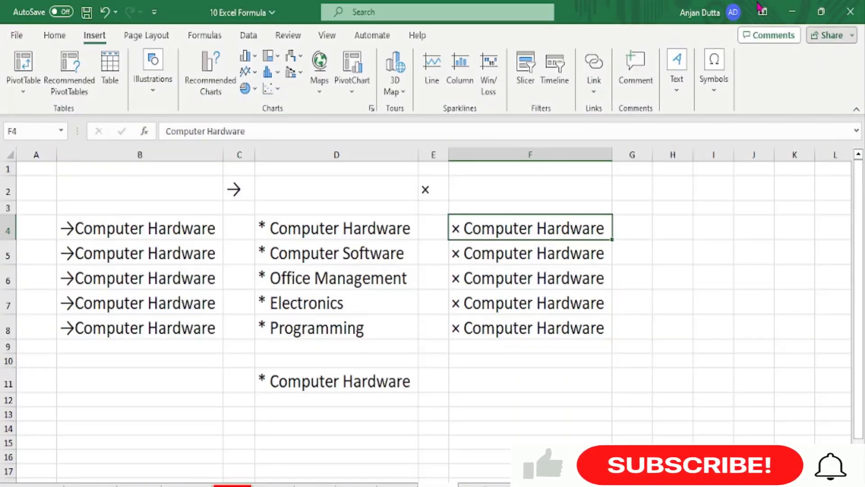